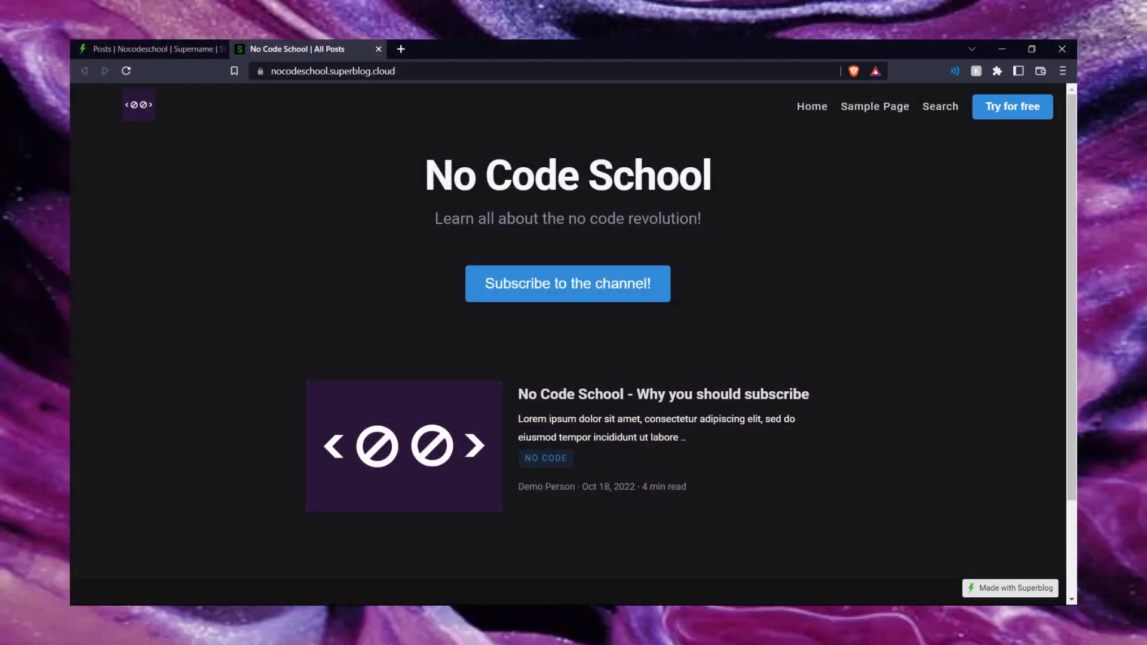
# - Open the 'No Code School - Why you should subscribe' post card and scroll down through the post
pyautogui.click(568, 387)
pyautogui.scroll(-9, 540, 185)
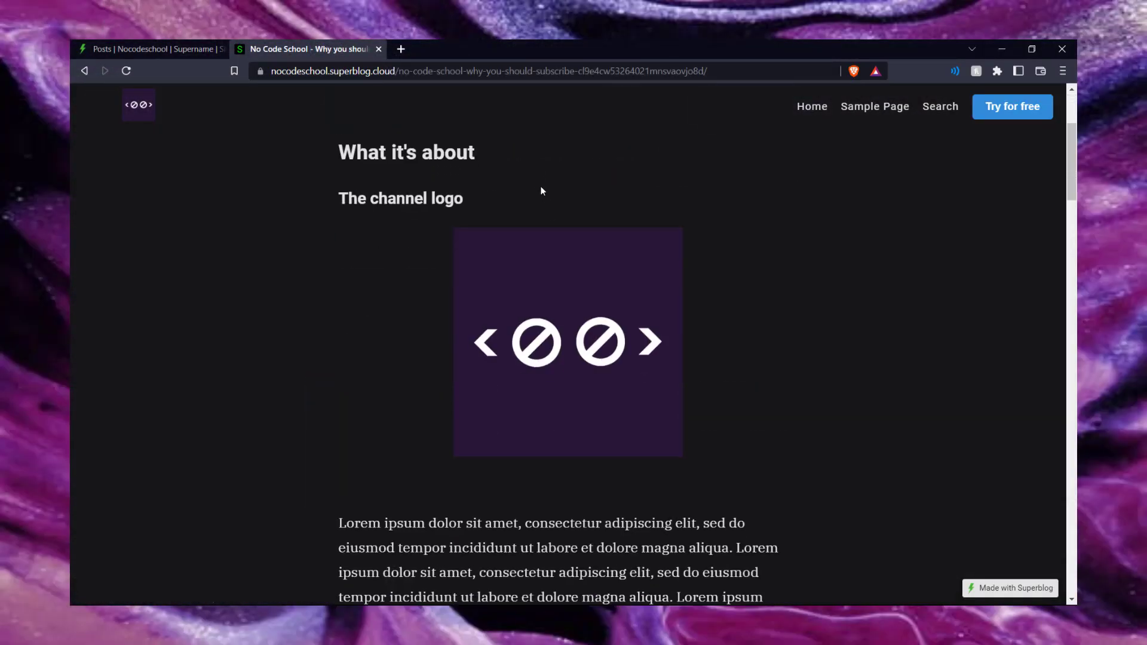
pyautogui.scroll(-10, 570, 239)
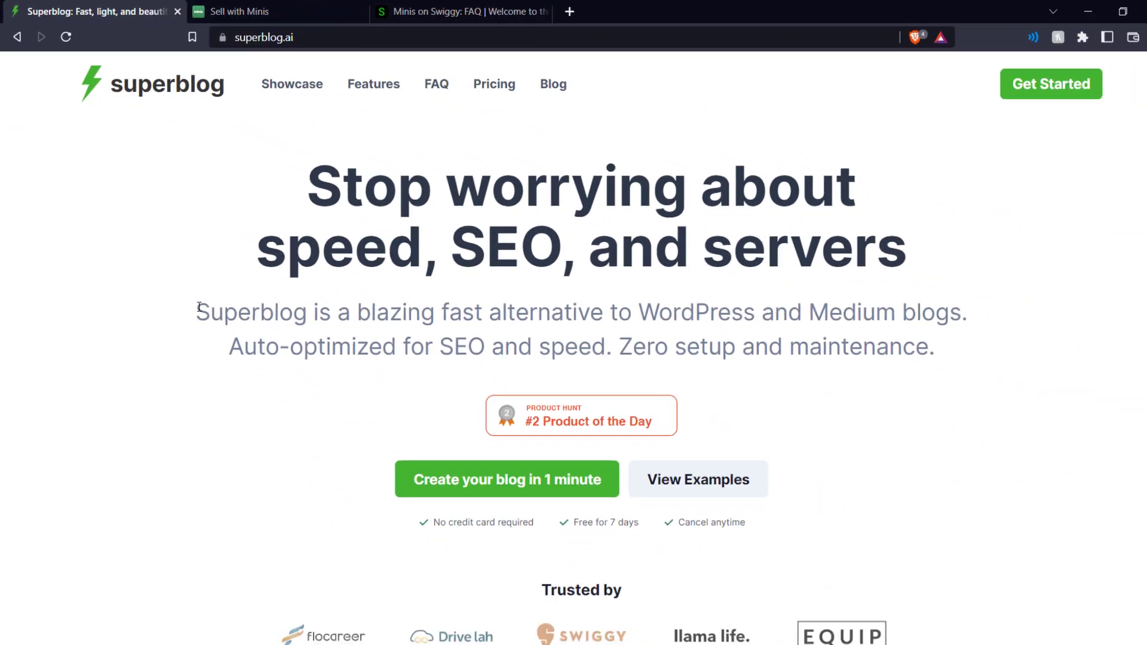
# - Highlight, then deselect, the WordPress/Medium tagline and the SEO-and-speed line on superblog.ai
pyautogui.moveTo(207, 296); pyautogui.dragTo(936, 310)
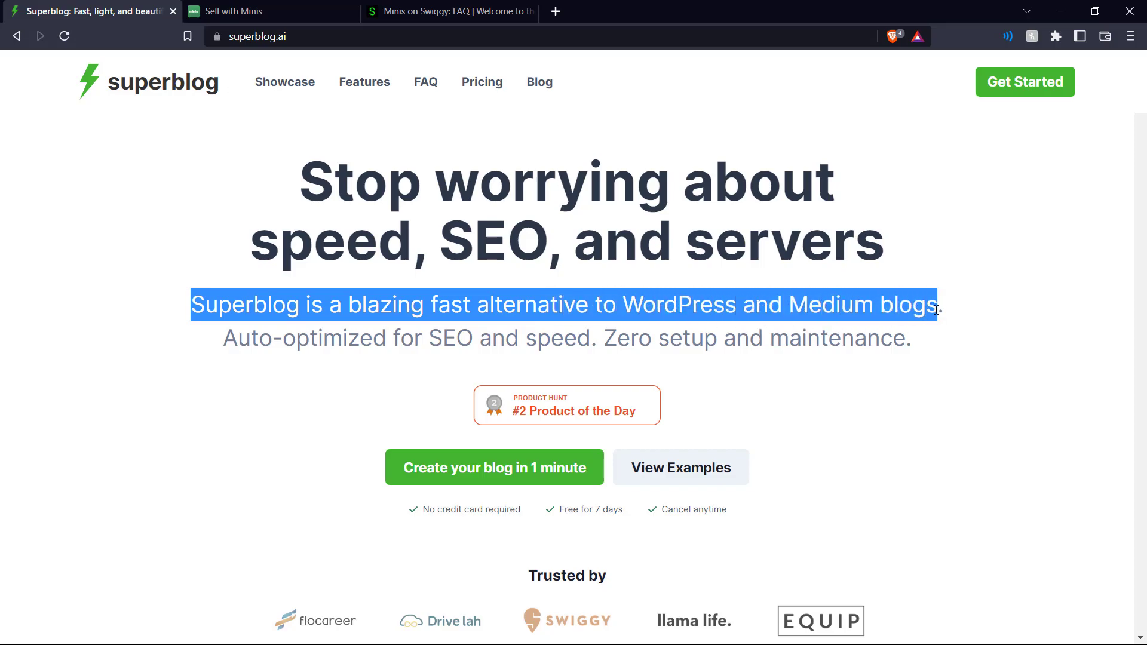
pyautogui.click(936, 310)
pyautogui.moveTo(285, 343); pyautogui.dragTo(592, 340)
pyautogui.click(590, 340)
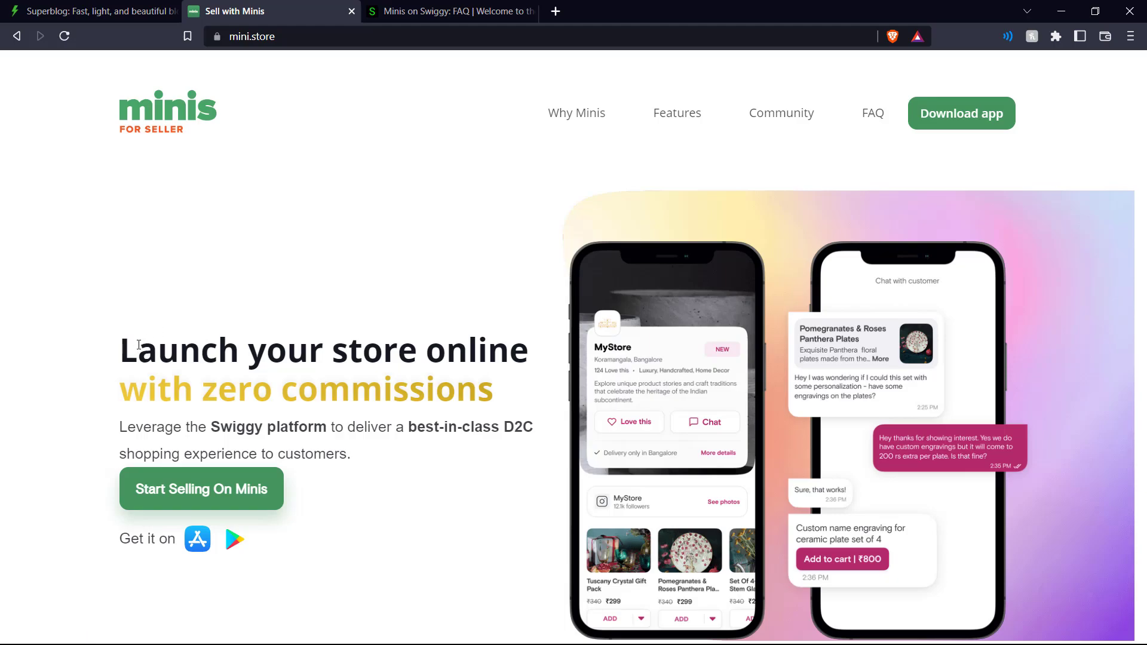
# - Highlight the 'Launch your store online' headline, then switch to the 'Minis on Swiggy: FAQ' page
pyautogui.moveTo(120, 351); pyautogui.dragTo(529, 353)
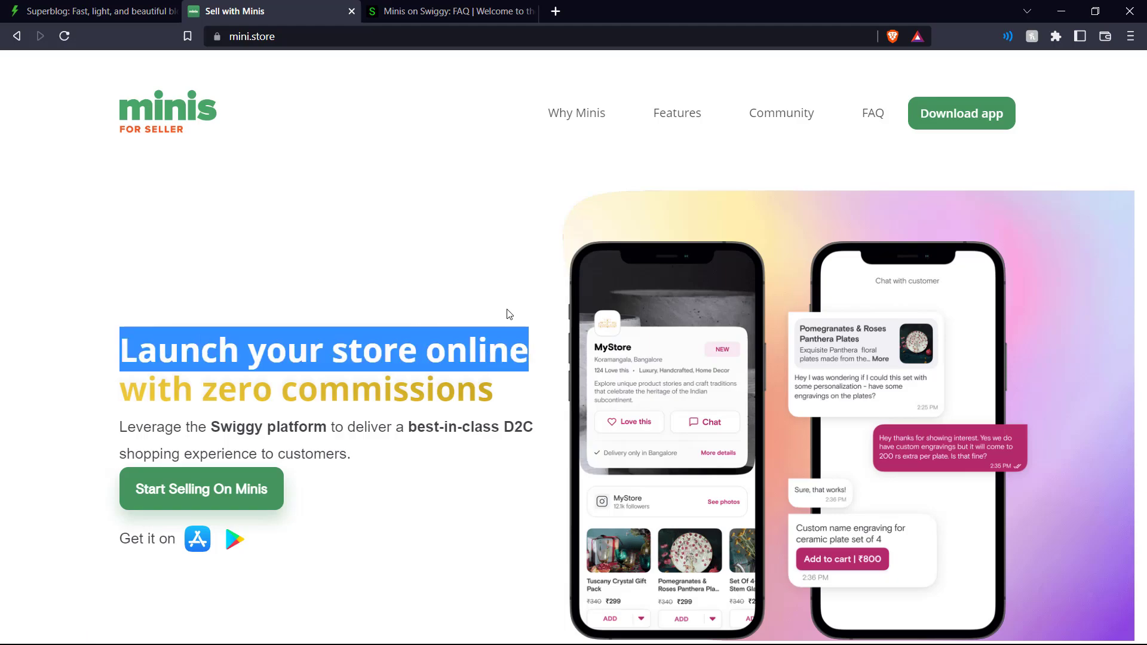
pyautogui.click(508, 311)
pyautogui.click(443, 6)
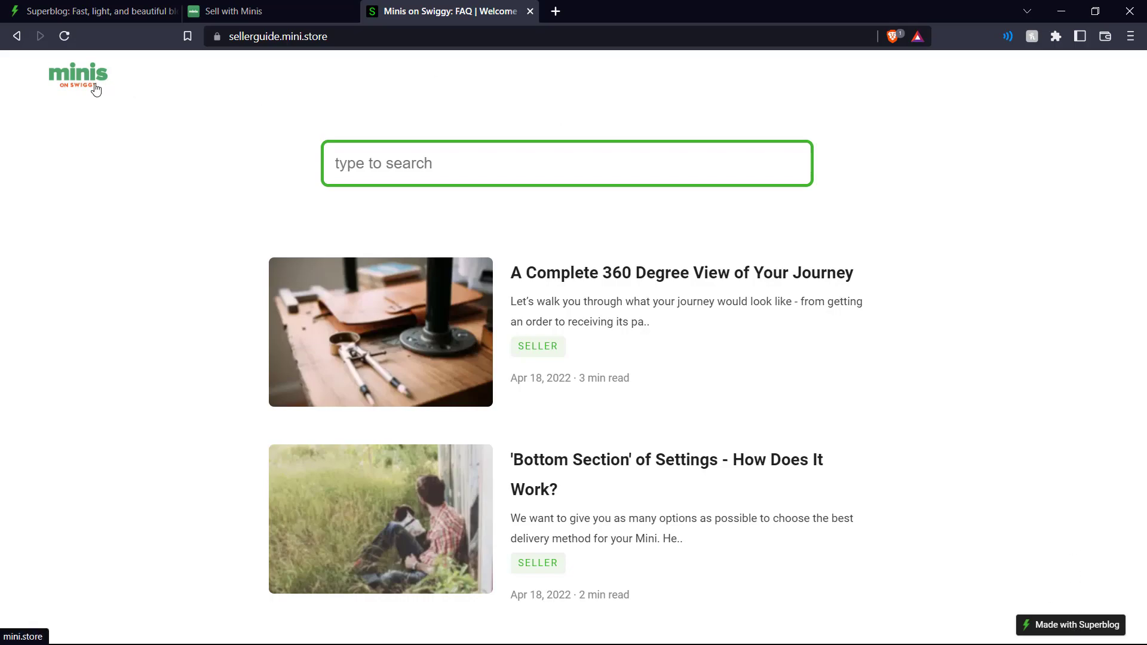
# - Browse the Minis seller guide article list, then return to the superblog.ai homepage
pyautogui.scroll(-1, 994, 244)
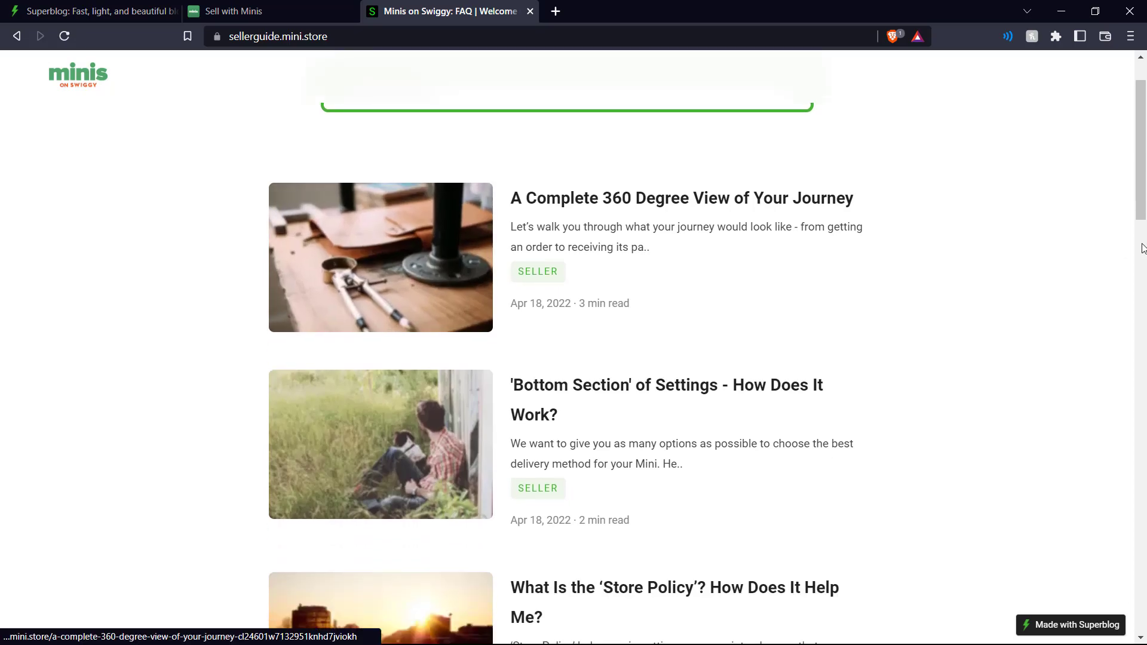
pyautogui.scroll(-2, 795, 251)
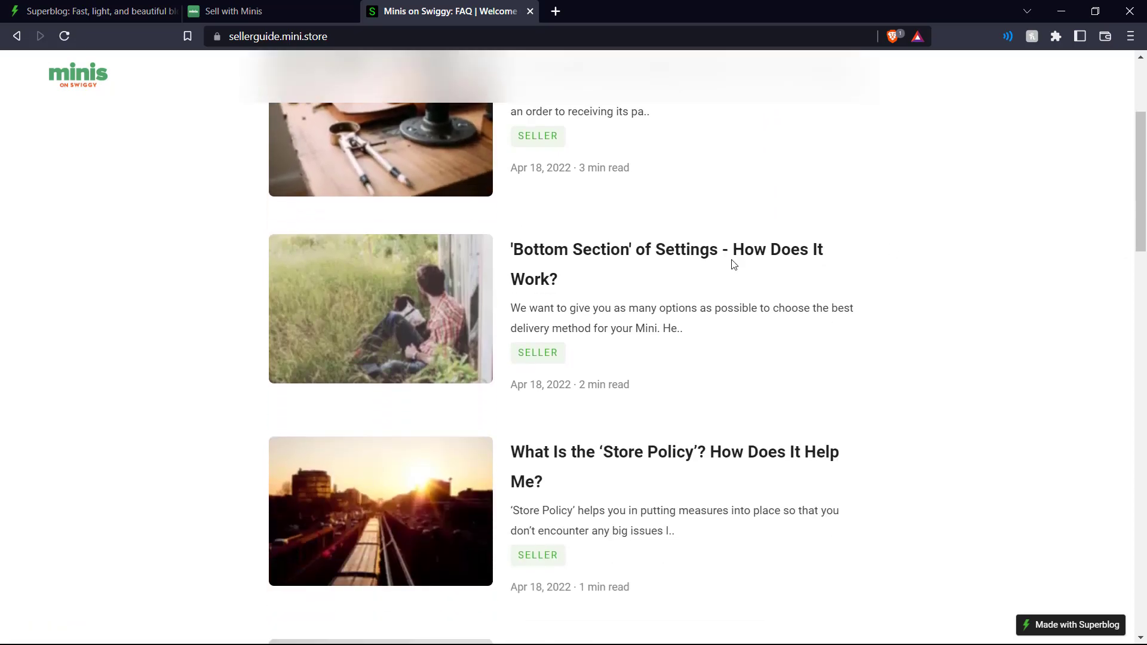
pyautogui.scroll(-2, 704, 261)
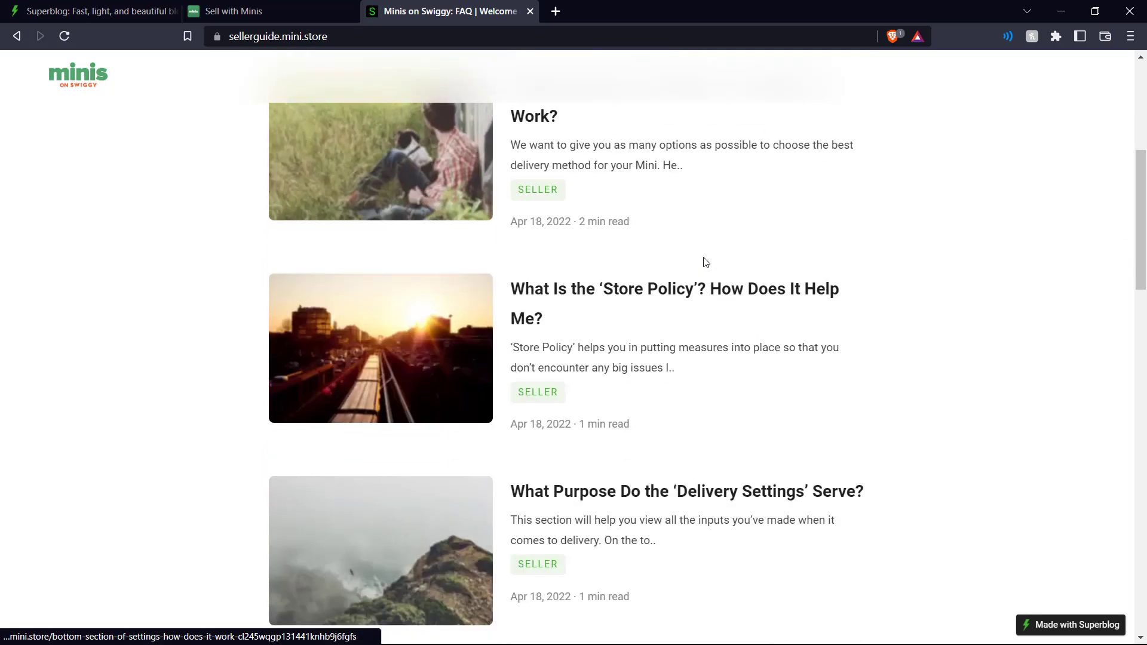
pyautogui.scroll(-2, 705, 264)
pyautogui.scroll(-2, 704, 262)
pyautogui.scroll(9, 921, 251)
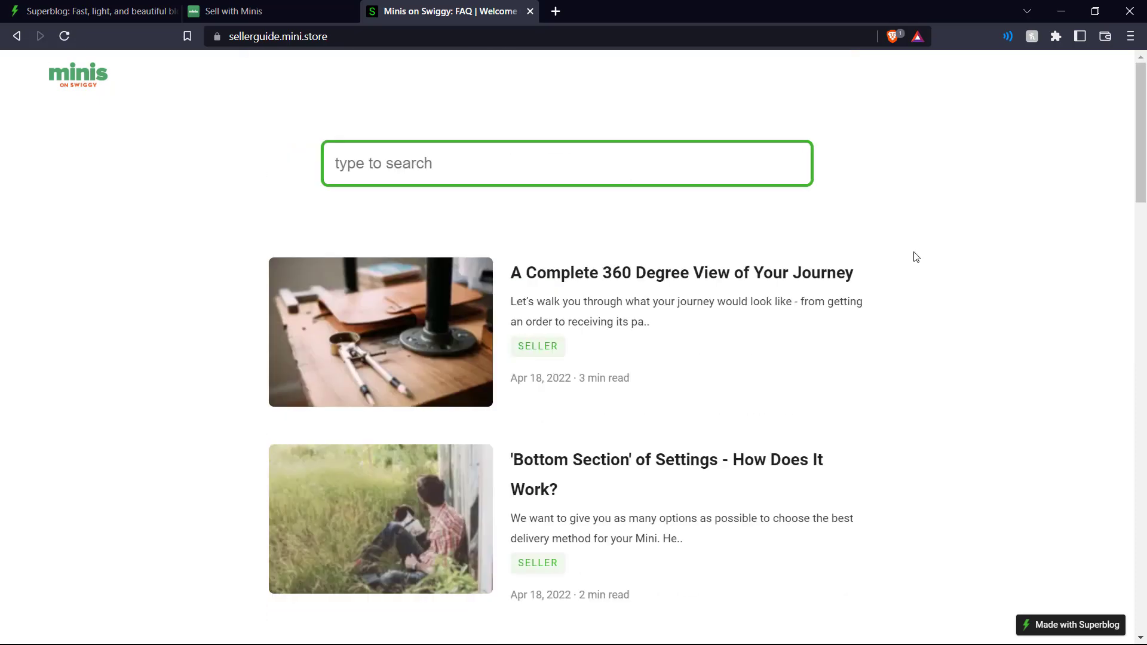
pyautogui.scroll(-2, 911, 257)
pyautogui.scroll(-2, 910, 257)
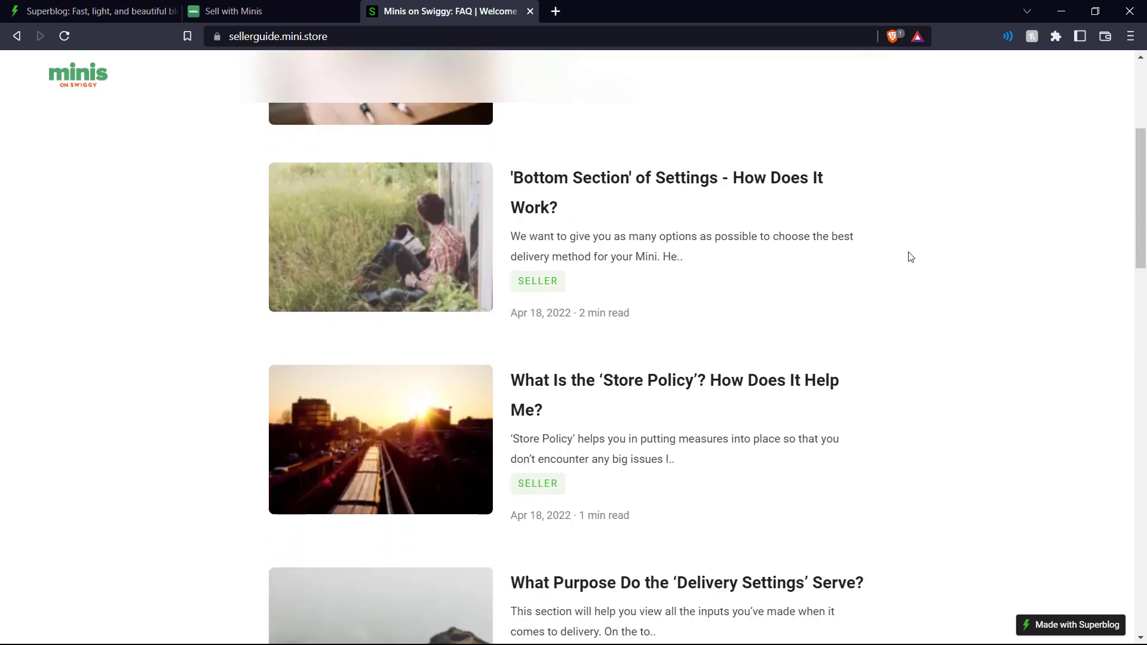
pyautogui.scroll(-1, 911, 257)
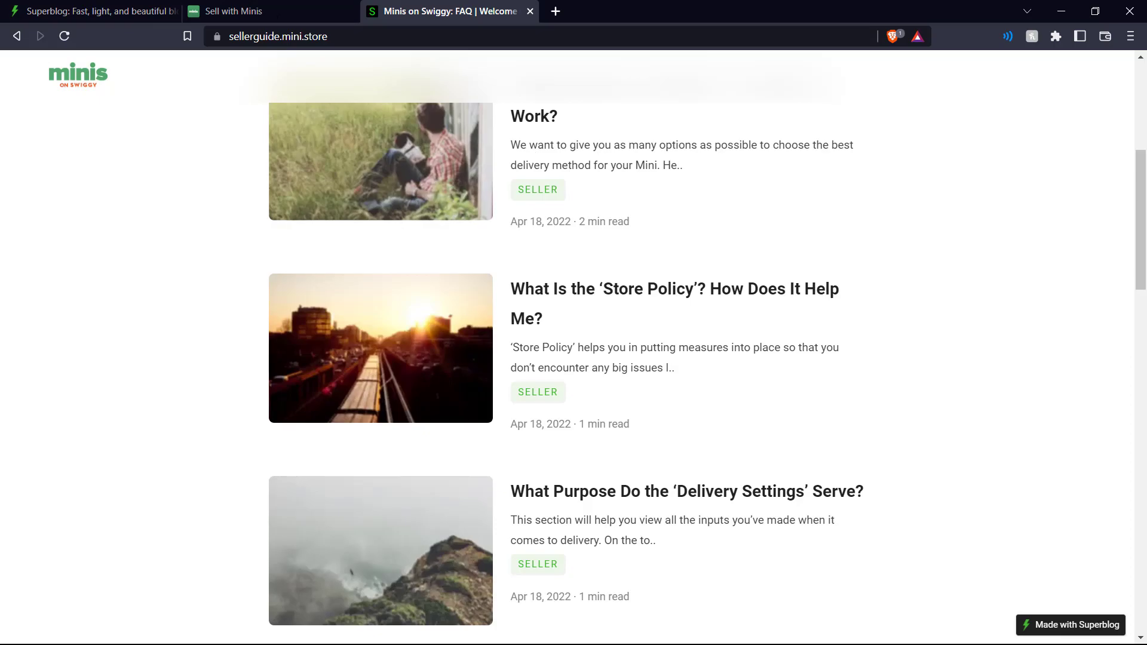
pyautogui.click(155, 4)
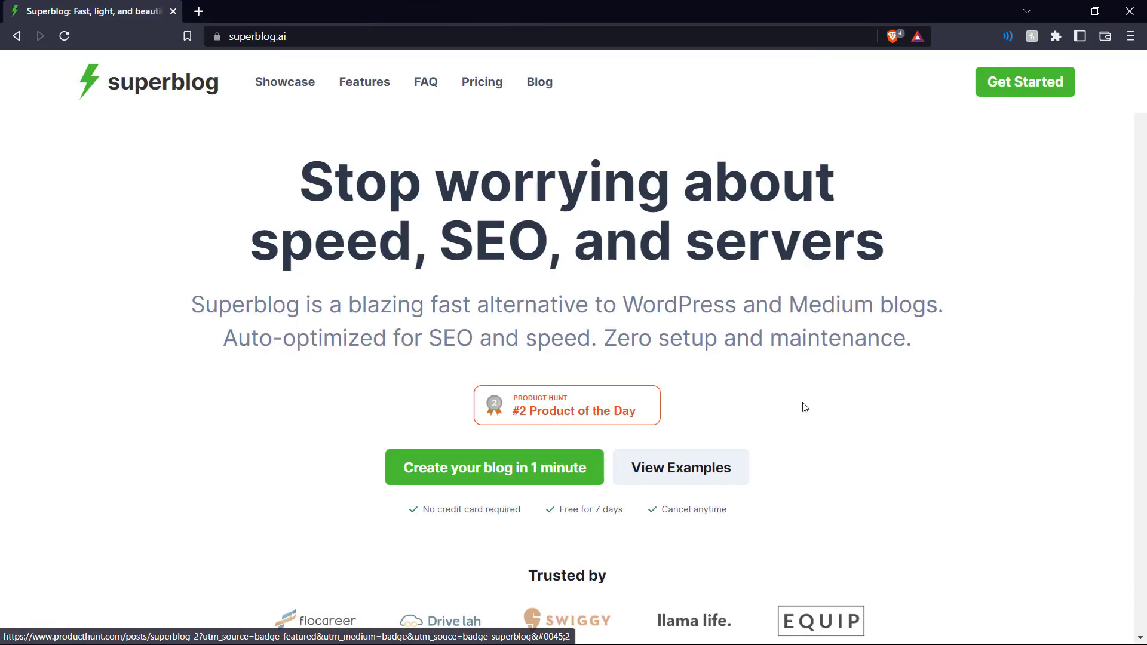
pyautogui.scroll(-4, 807, 401)
pyautogui.scroll(4, 581, 395)
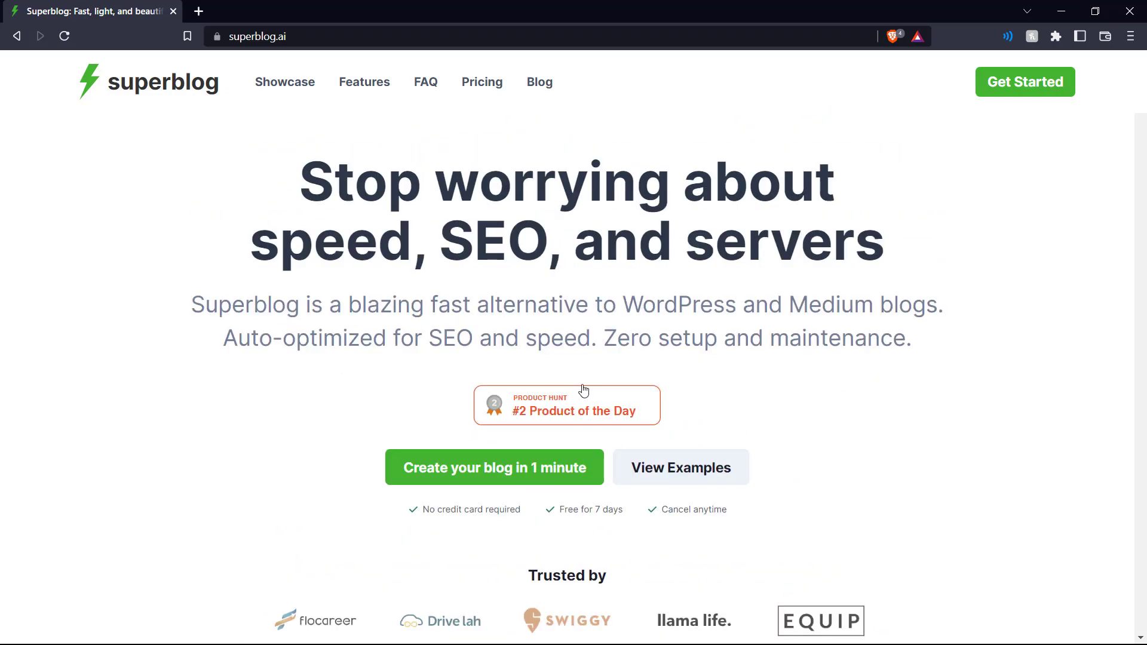
pyautogui.click(300, 85)
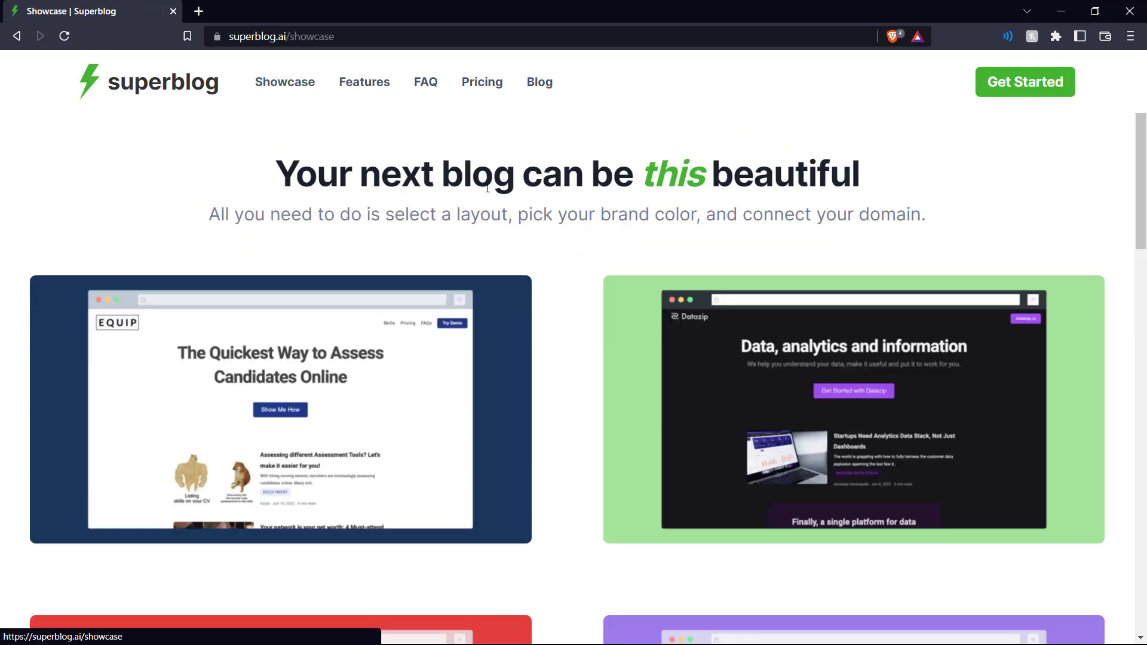
pyautogui.scroll(-8, 560, 267)
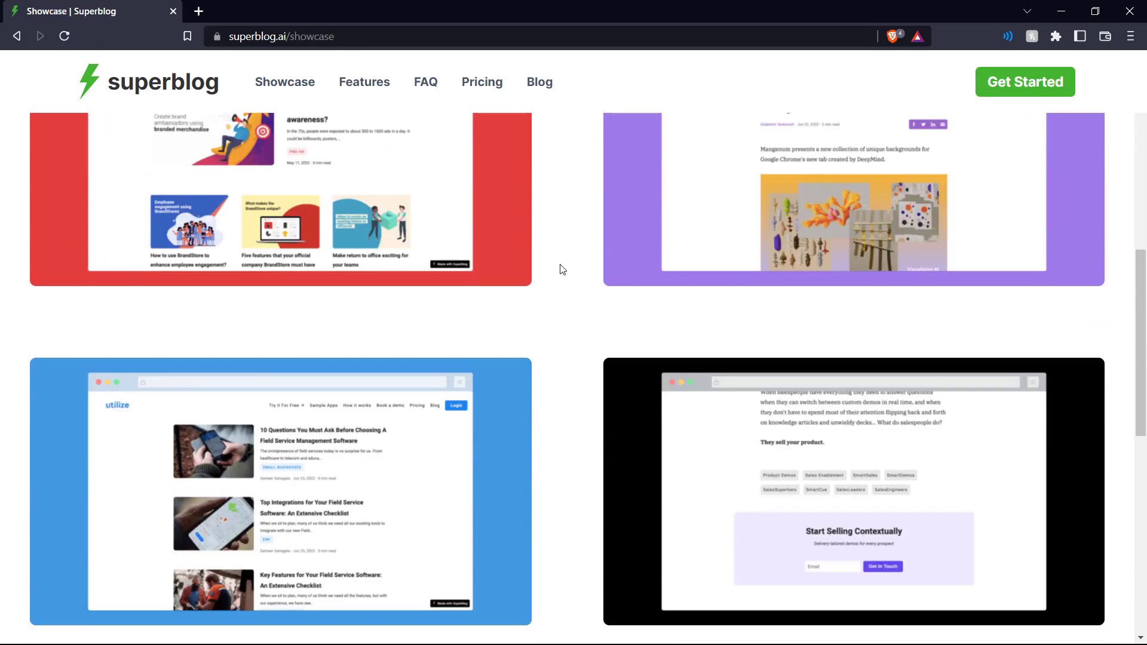
pyautogui.scroll(-6, 561, 267)
pyautogui.click(353, 86)
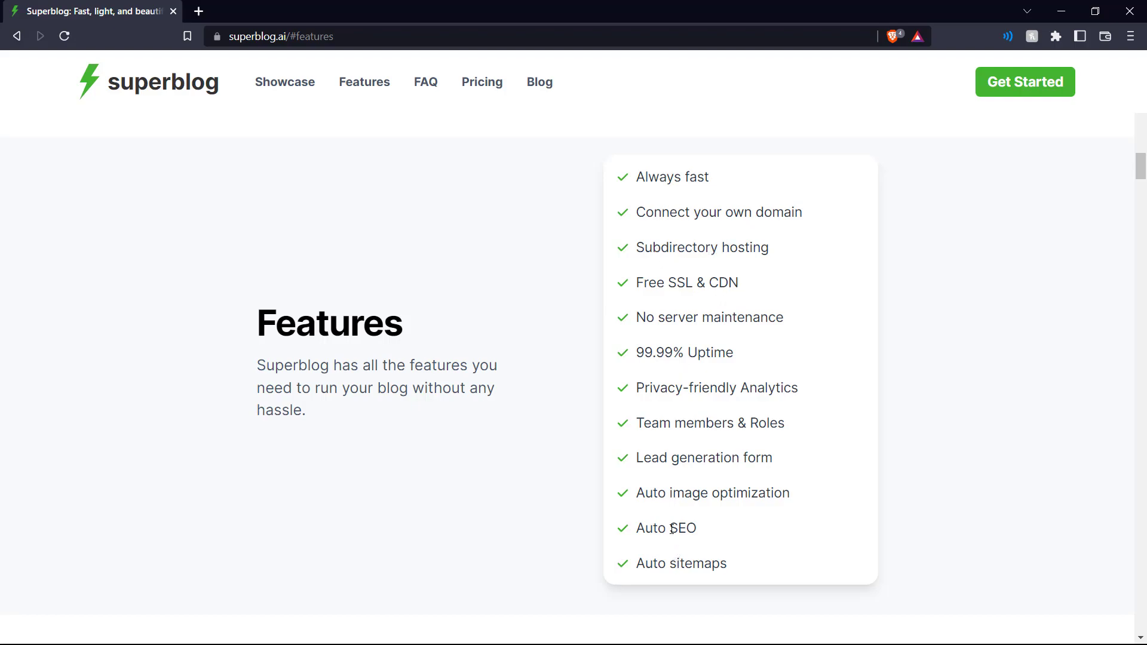
pyautogui.moveTo(671, 529); pyautogui.dragTo(701, 531)
pyautogui.click(521, 283)
pyautogui.moveTo(1141, 167); pyautogui.dragTo(1120, 68)
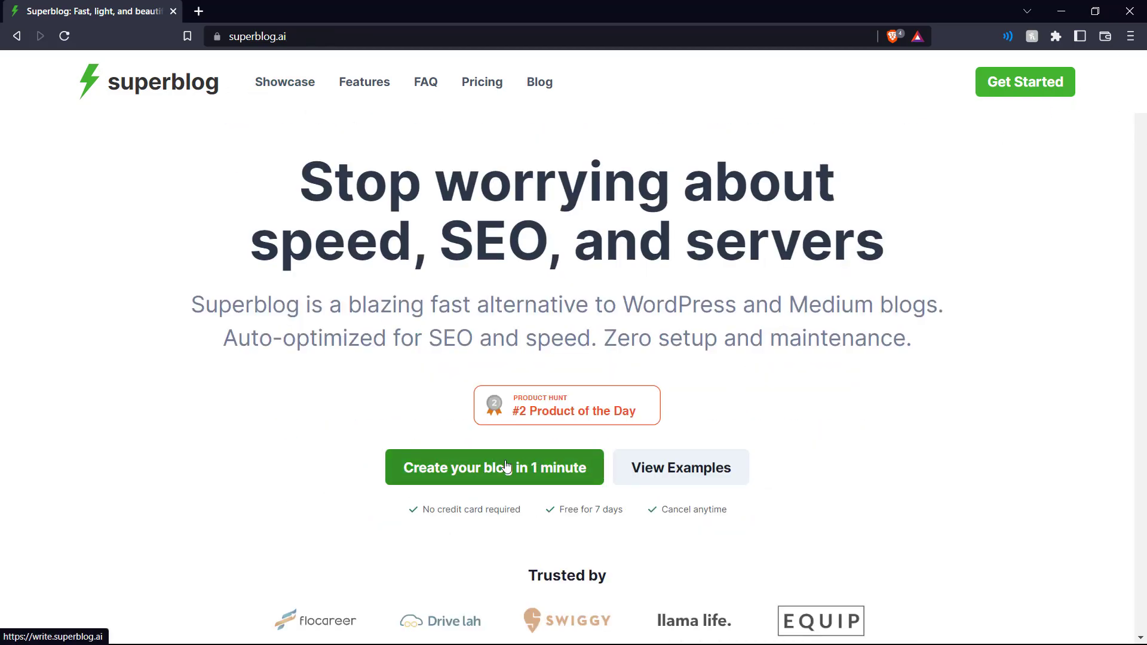
# - Start 'Create your blog in 1 minute' and, after sign-in, highlight the empty My Superblogs heading
pyautogui.click(531, 464)
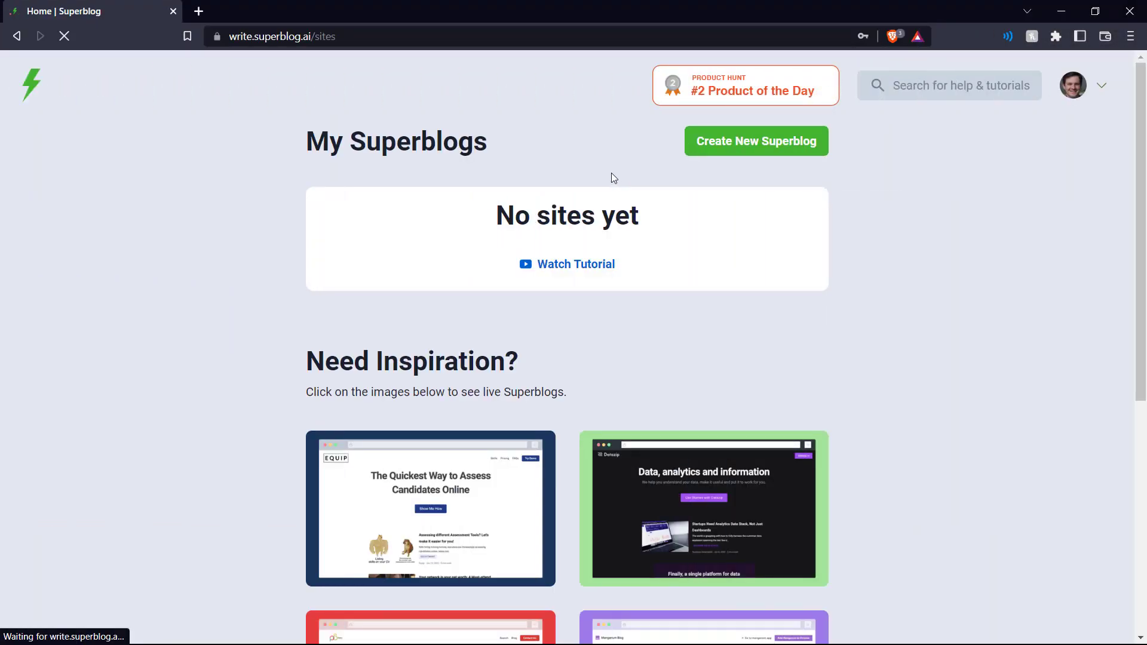
pyautogui.moveTo(306, 142); pyautogui.dragTo(476, 142)
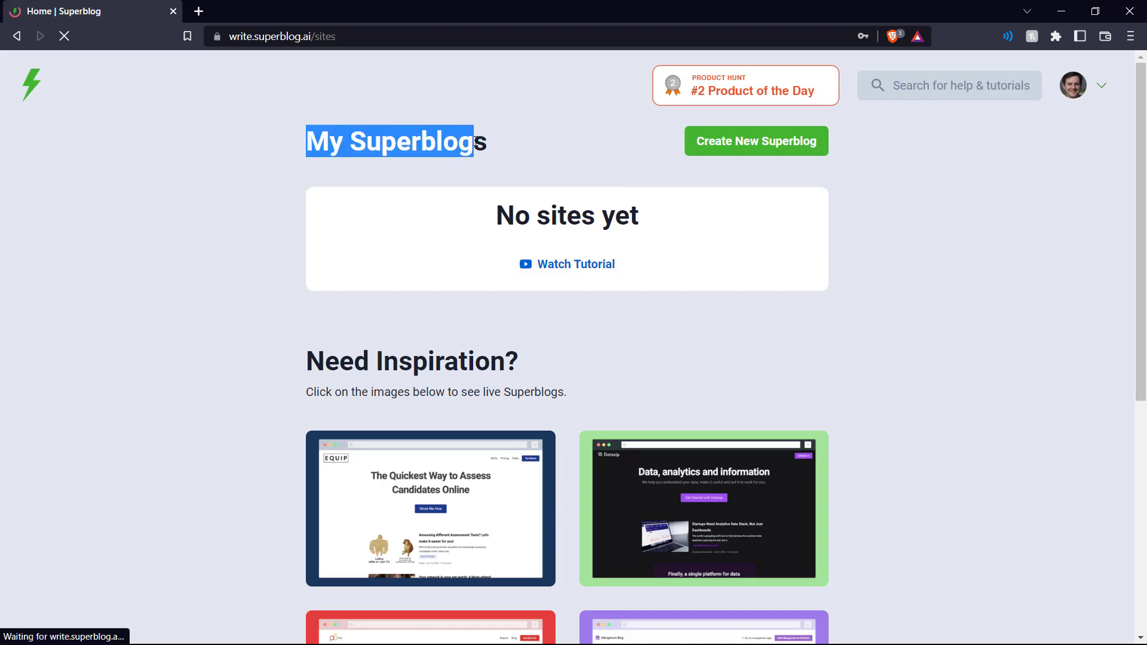
pyautogui.click(522, 144)
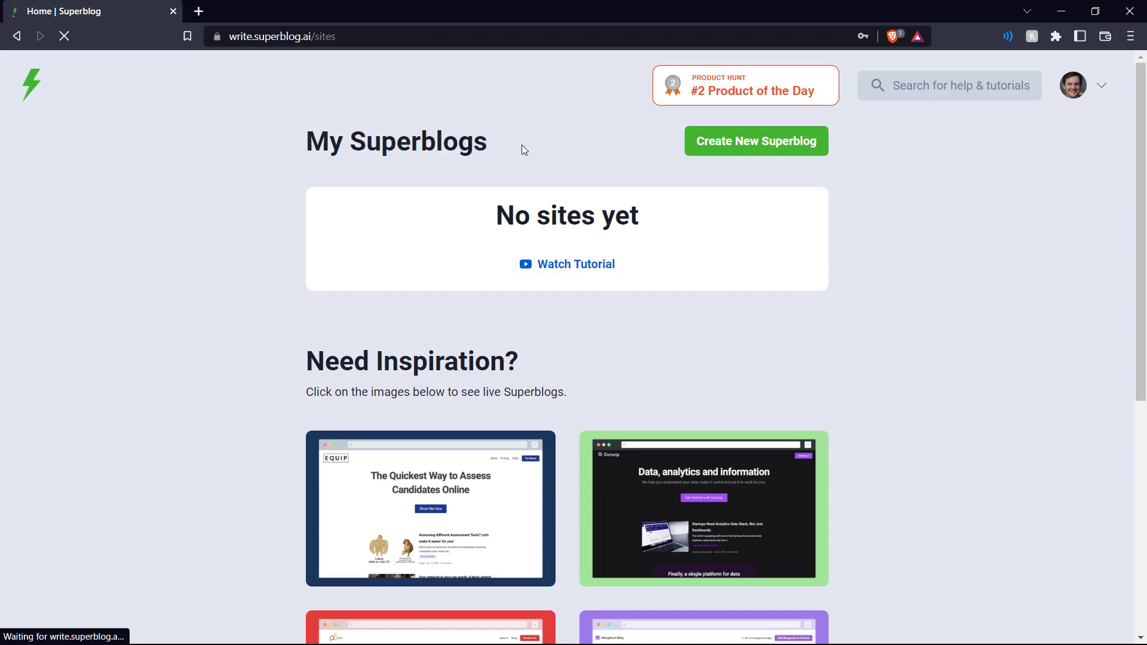
# - Create site 'No Code School' described 'About the best no code education platform on YouTube.'
pyautogui.click(763, 144)
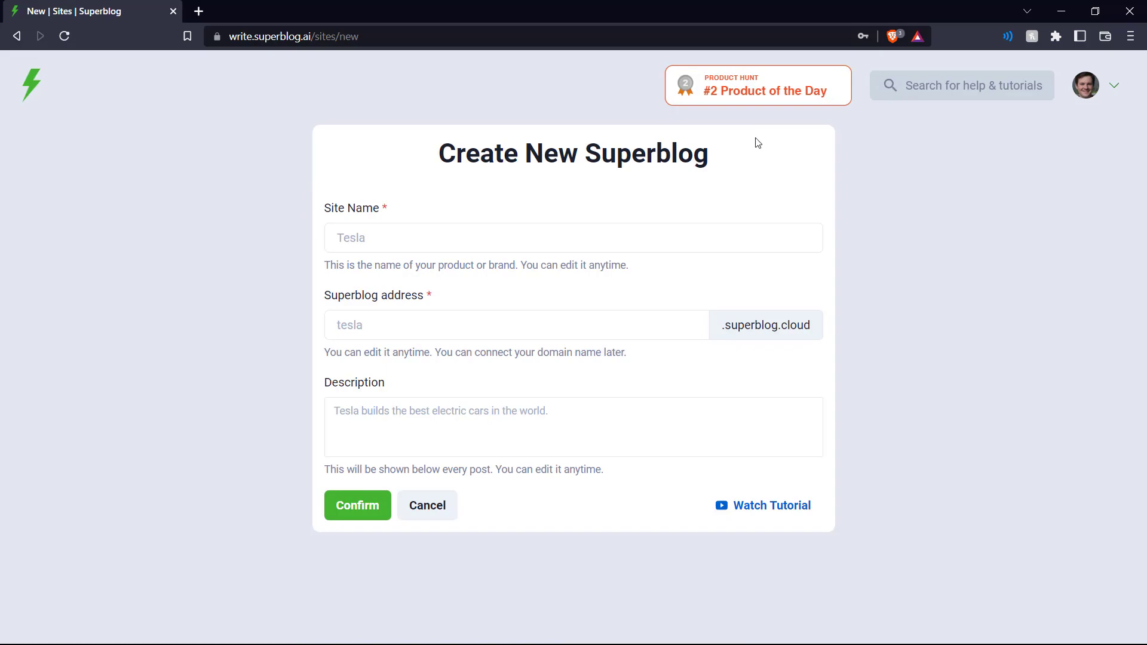
pyautogui.click(553, 229)
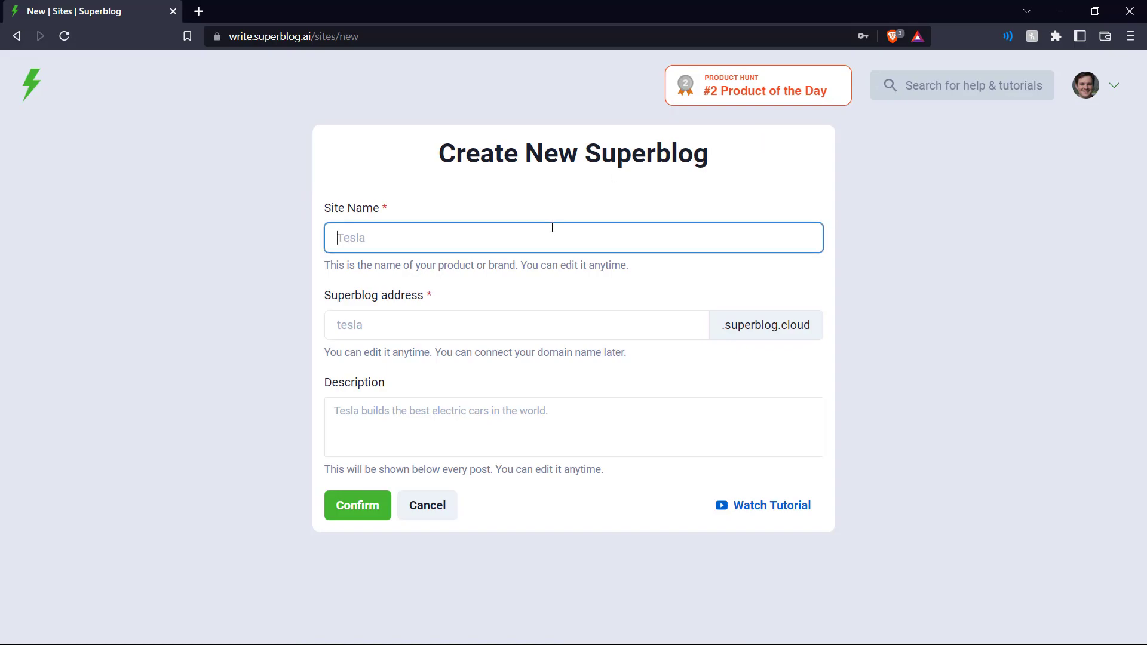
pyautogui.write('No Code School')
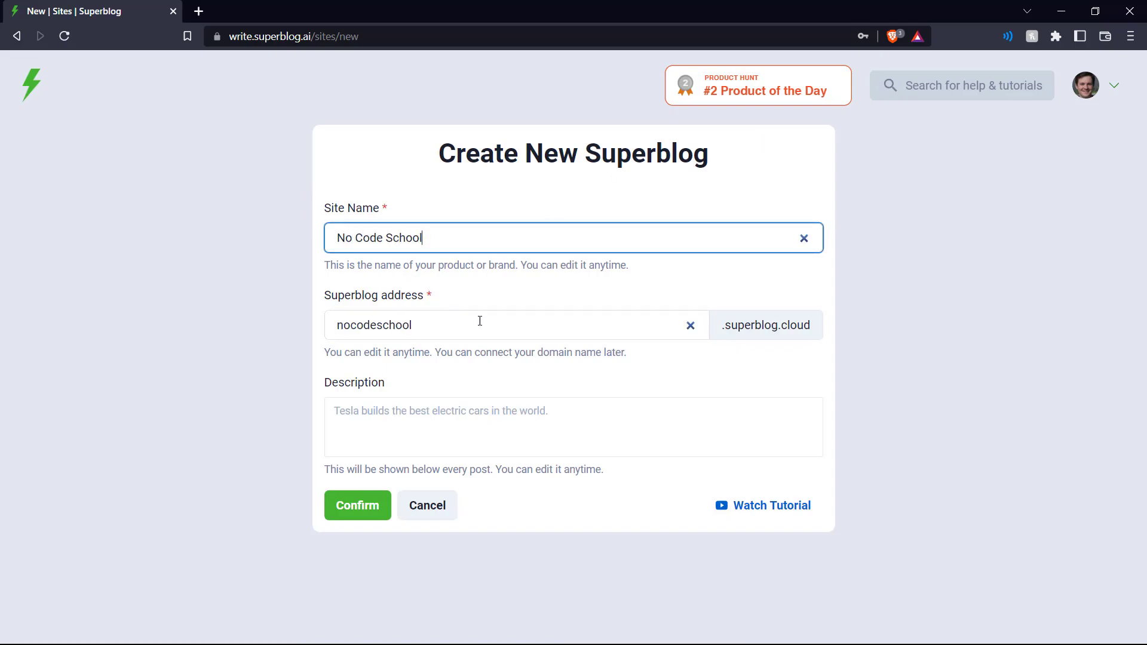
pyautogui.moveTo(474, 353); pyautogui.dragTo(607, 366)
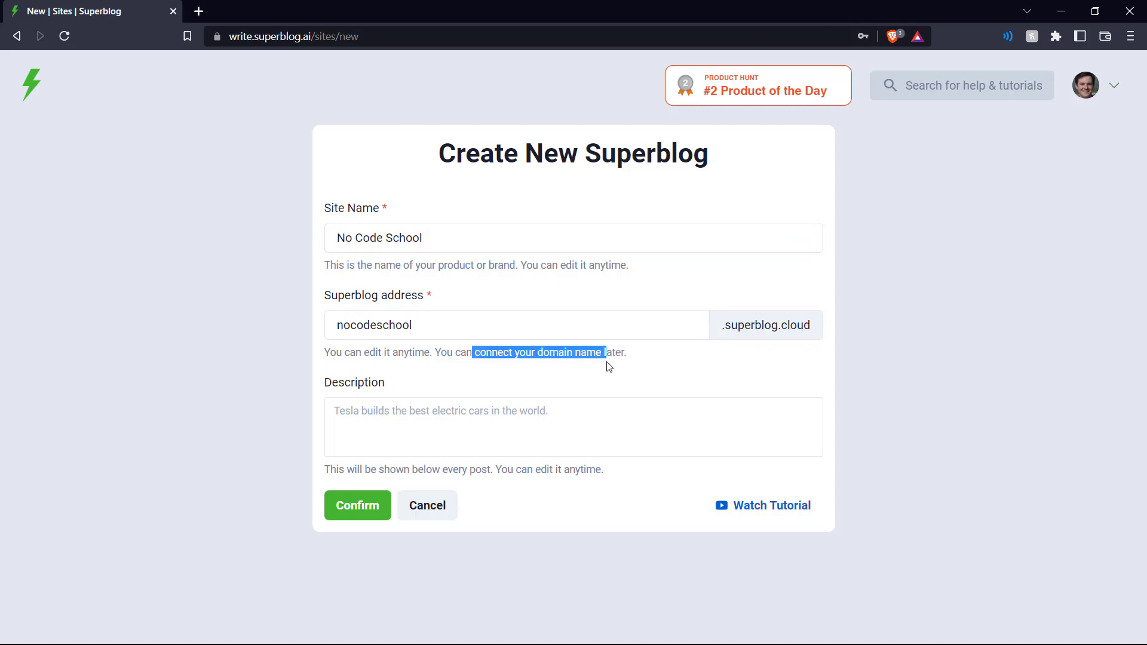
pyautogui.click(607, 367)
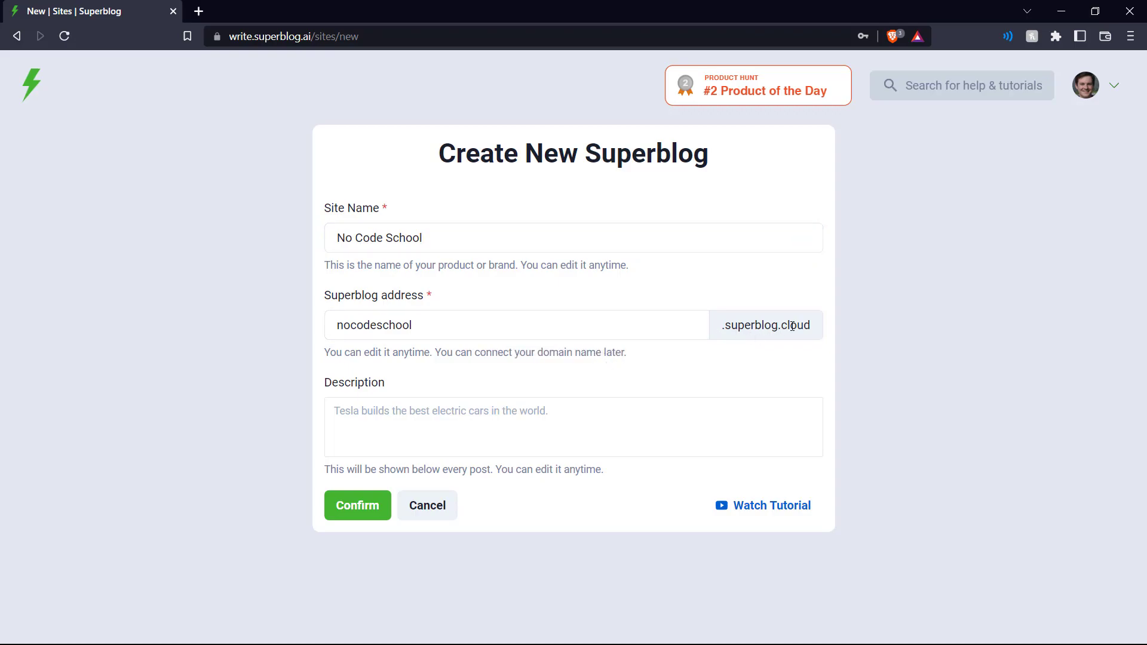
pyautogui.click(544, 421)
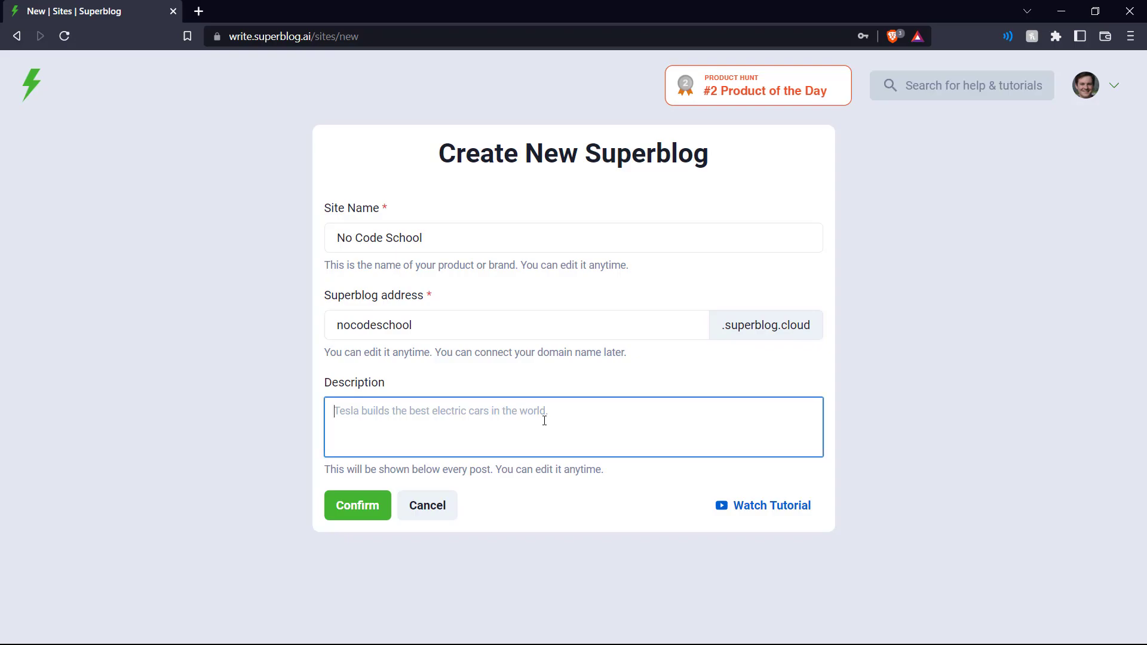
pyautogui.write('About the best no code education platform on YouTube.')
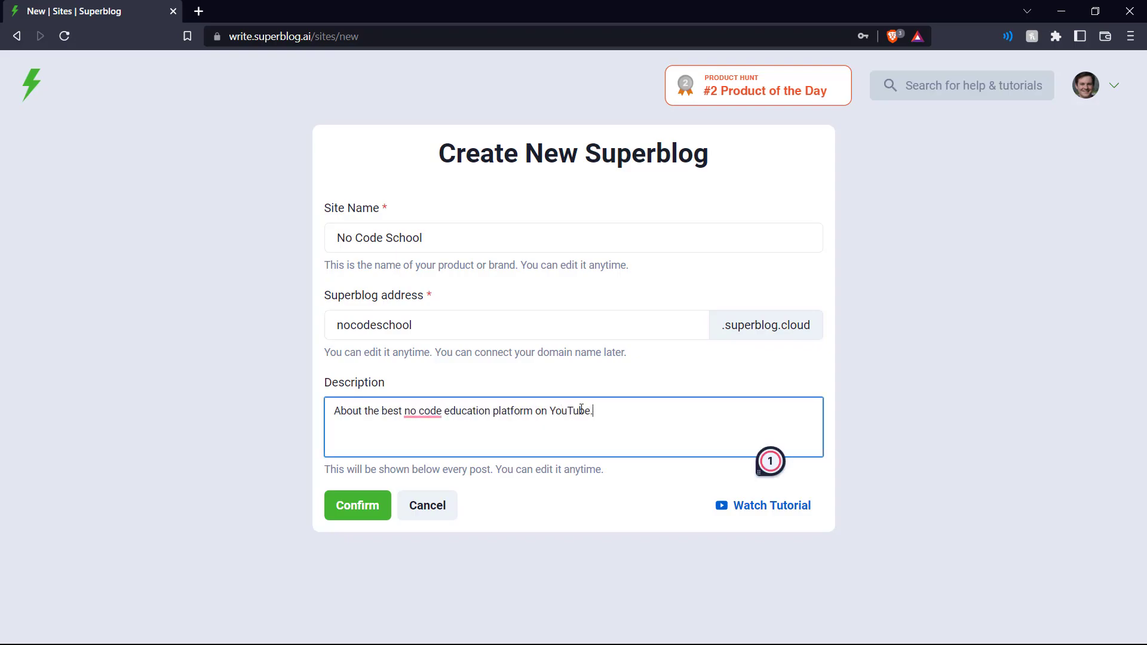
pyautogui.click(365, 512)
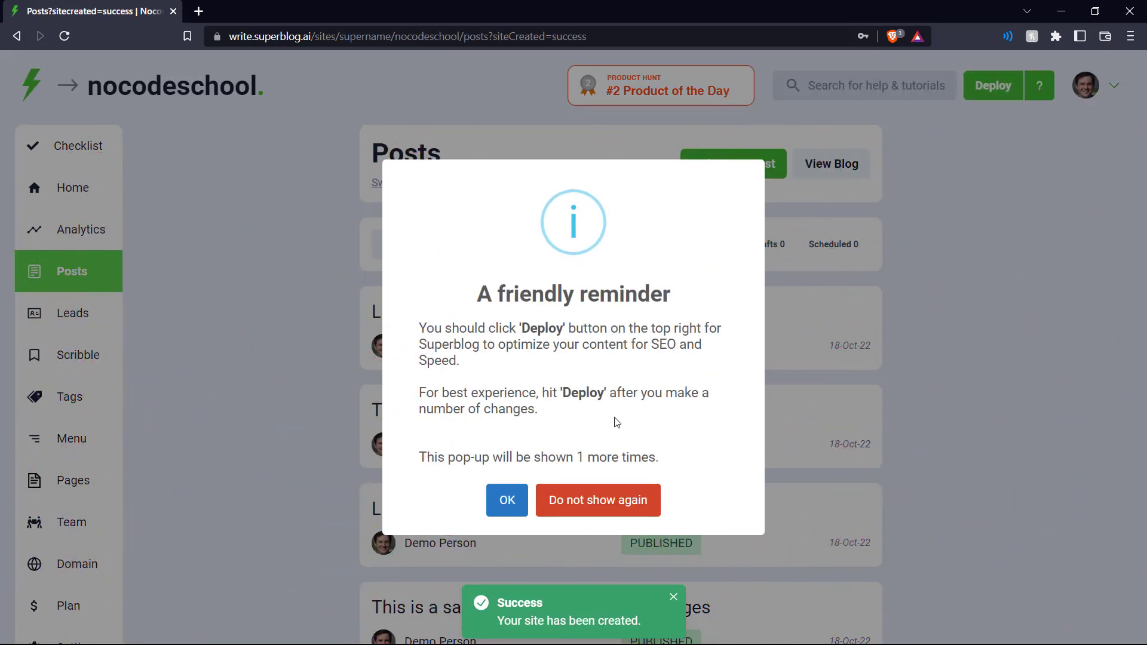
# - Dismiss the 'A friendly reminder' deploy popup permanently with 'Do not show again'
pyautogui.moveTo(477, 294); pyautogui.dragTo(688, 304)
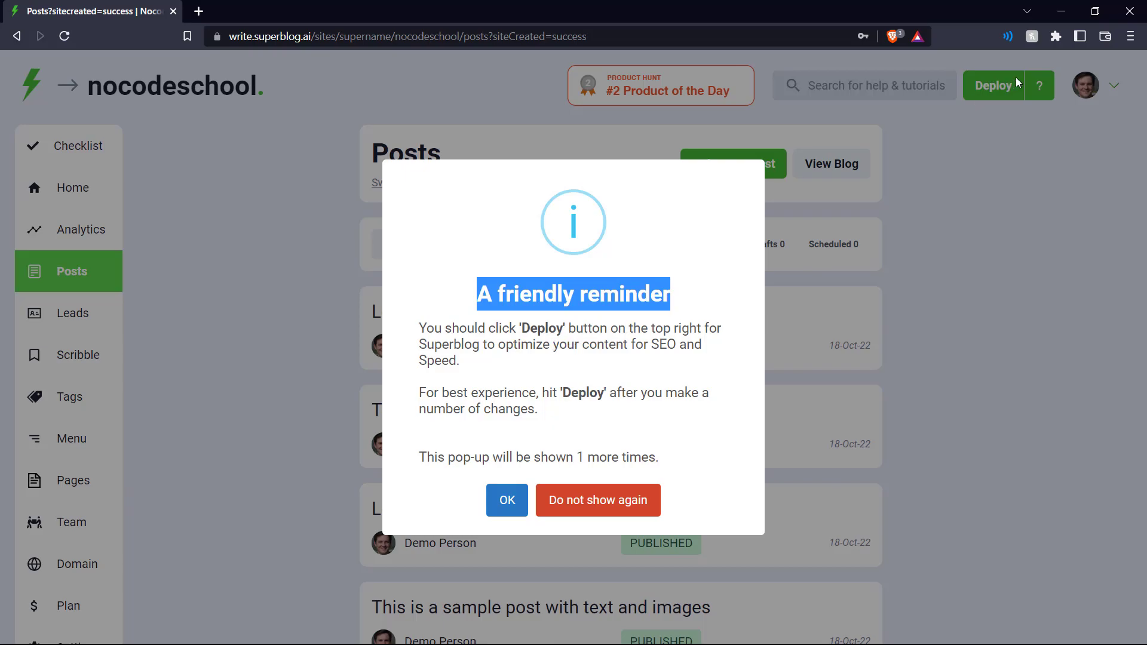
pyautogui.click(666, 345)
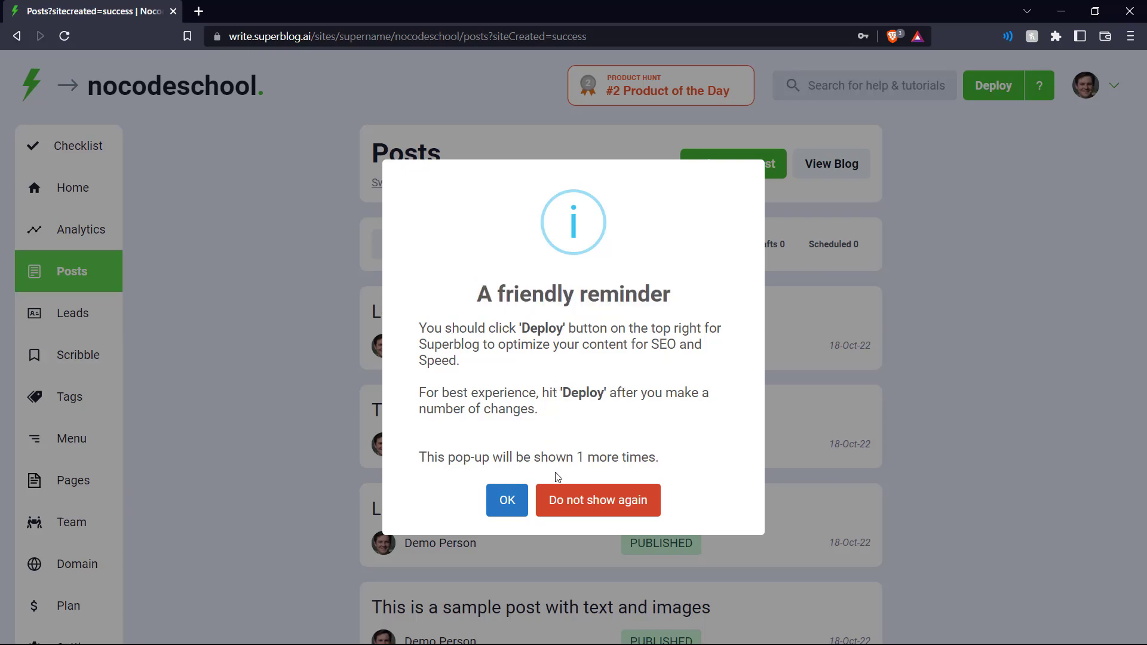
pyautogui.click(575, 502)
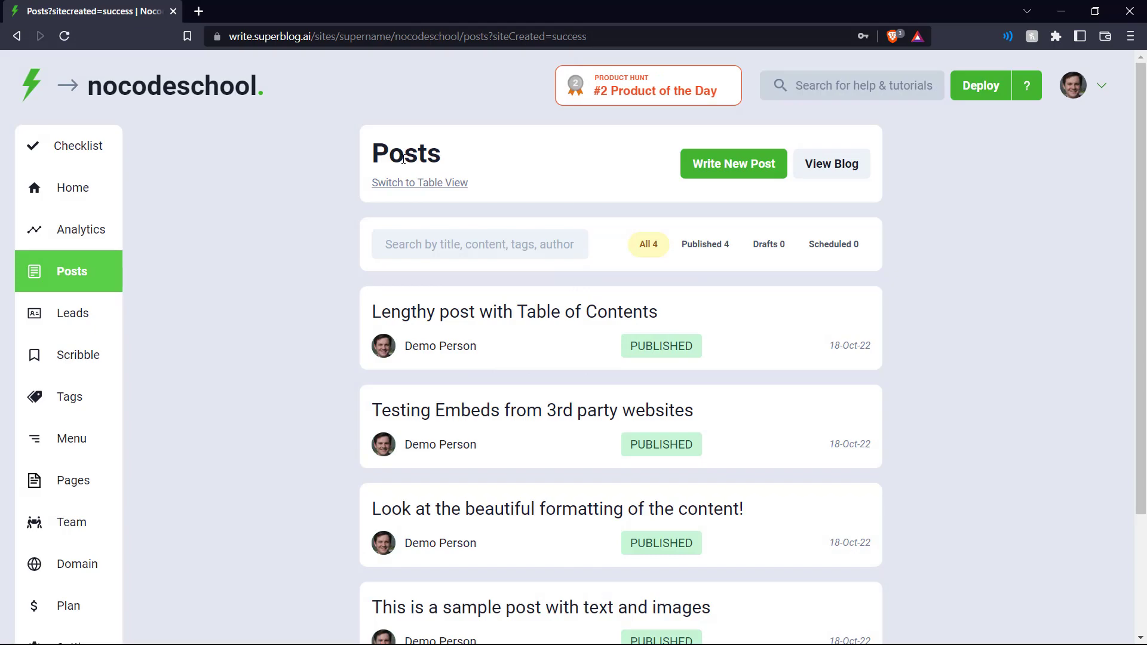
pyautogui.moveTo(372, 154); pyautogui.dragTo(460, 158)
pyautogui.click(461, 158)
pyautogui.scroll(-2, 605, 247)
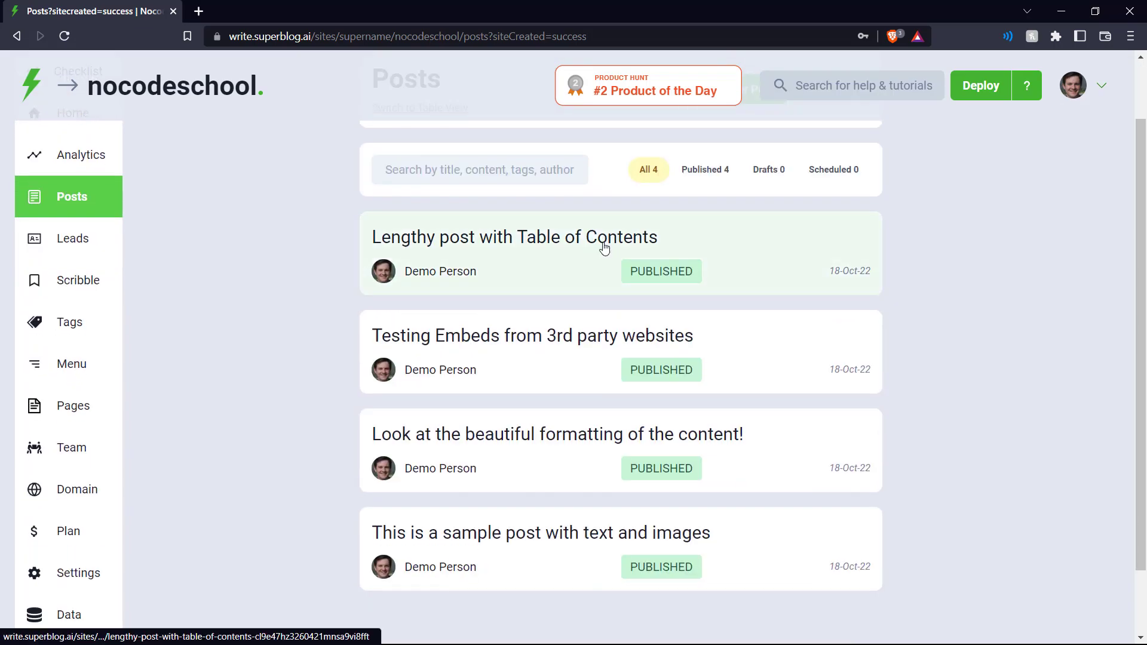
pyautogui.click(655, 549)
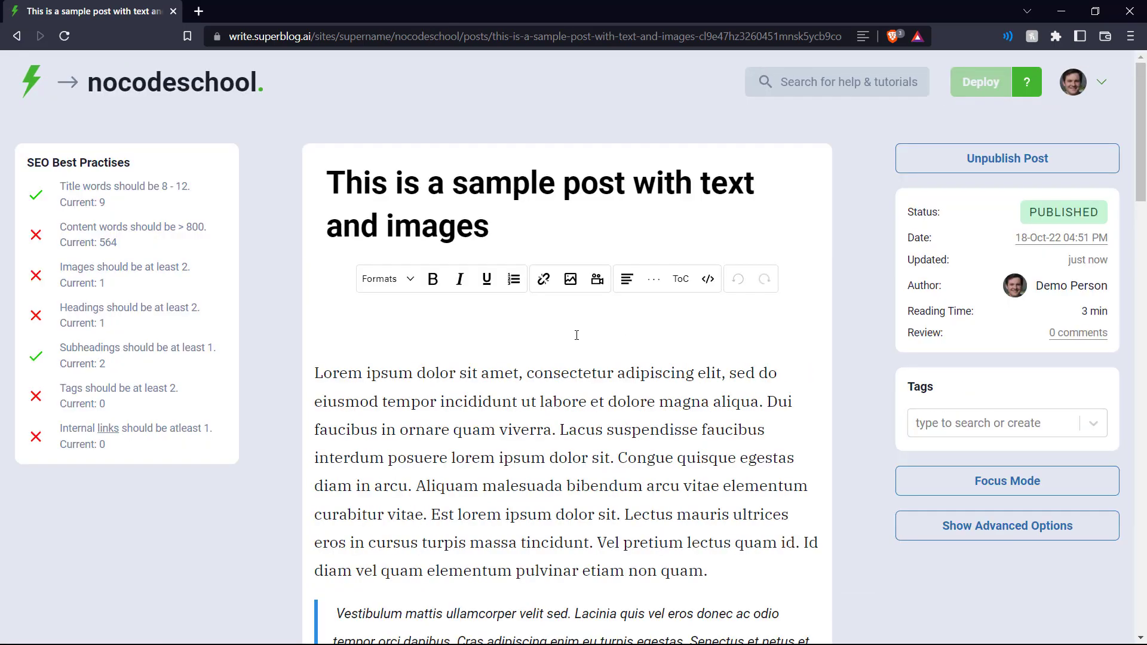
pyautogui.scroll(-2, 579, 299)
pyautogui.scroll(-20, 578, 299)
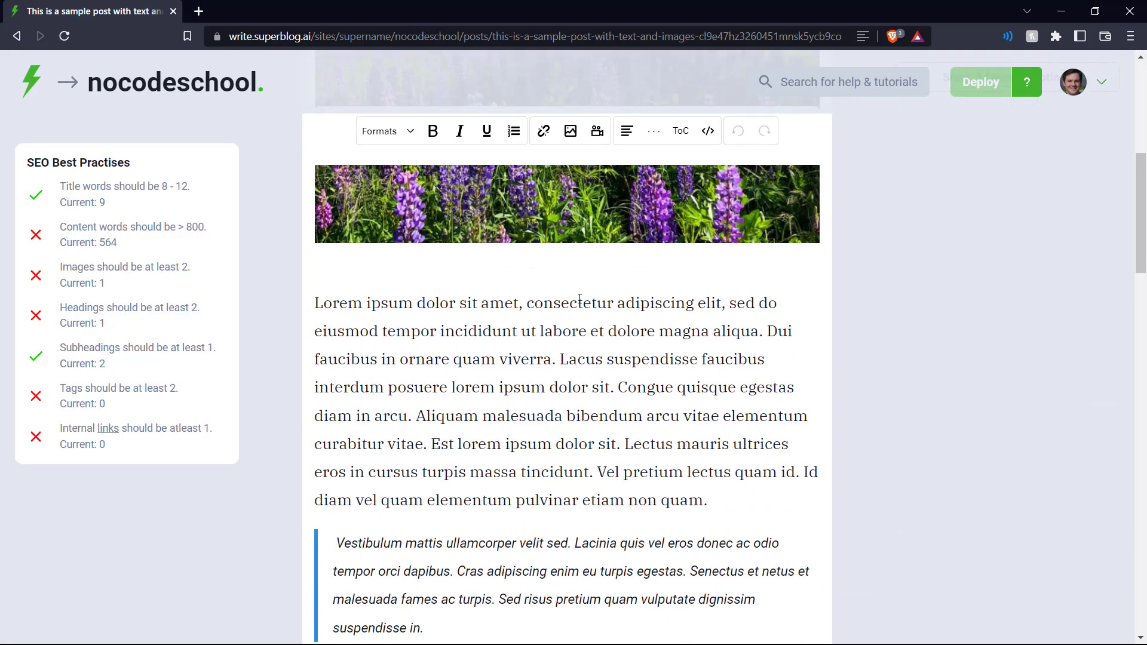
pyautogui.scroll(-12, 578, 298)
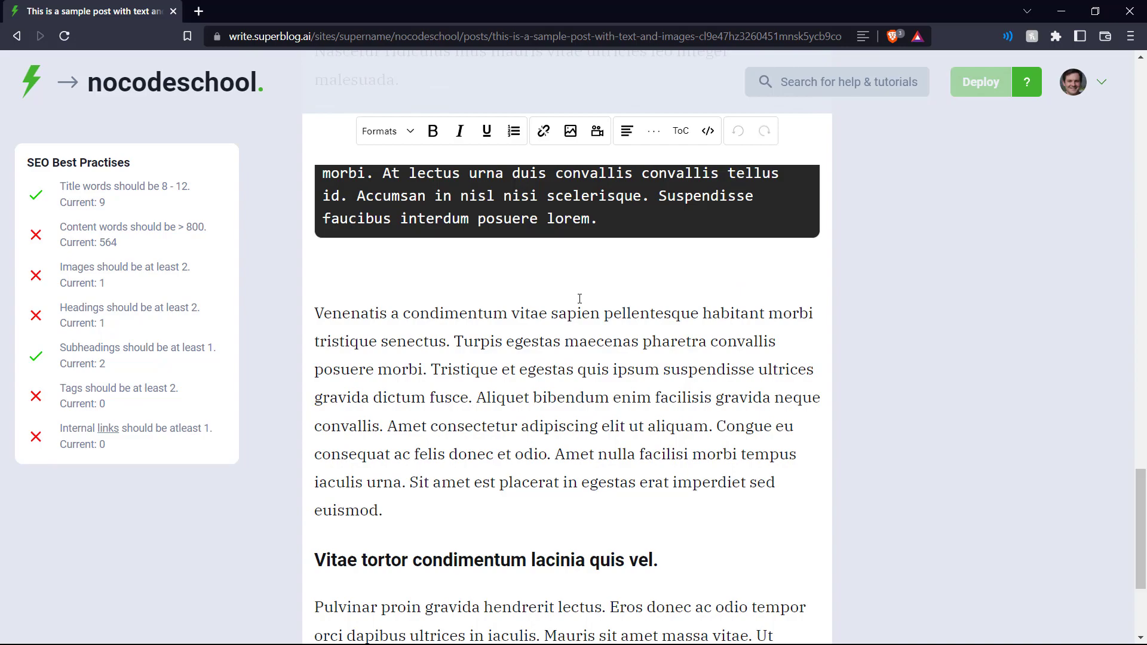
pyautogui.click(16, 36)
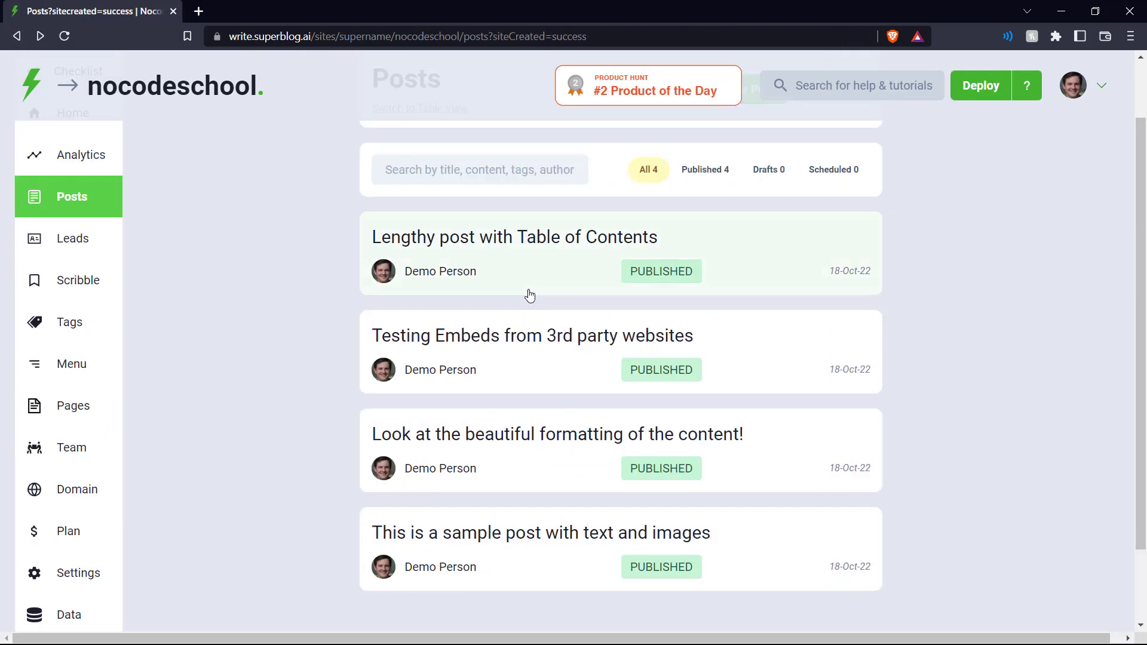
pyautogui.click(605, 449)
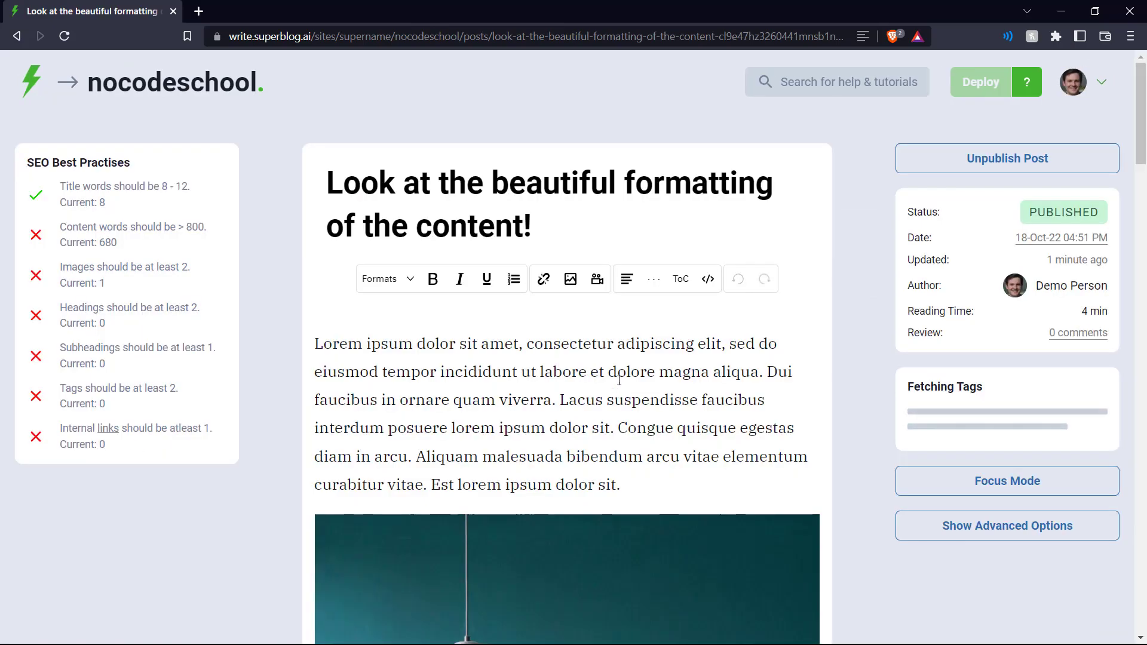
pyautogui.scroll(-5, 621, 388)
pyautogui.scroll(-4, 621, 383)
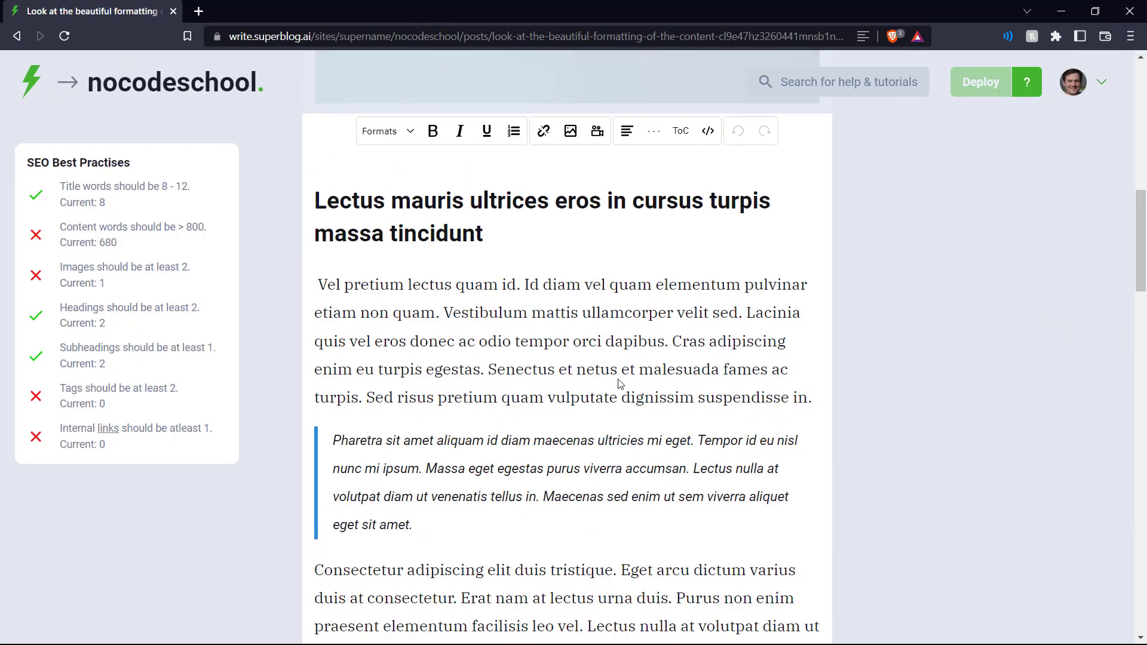
pyautogui.scroll(-5, 619, 380)
pyautogui.hotkey('alt', 'Left')
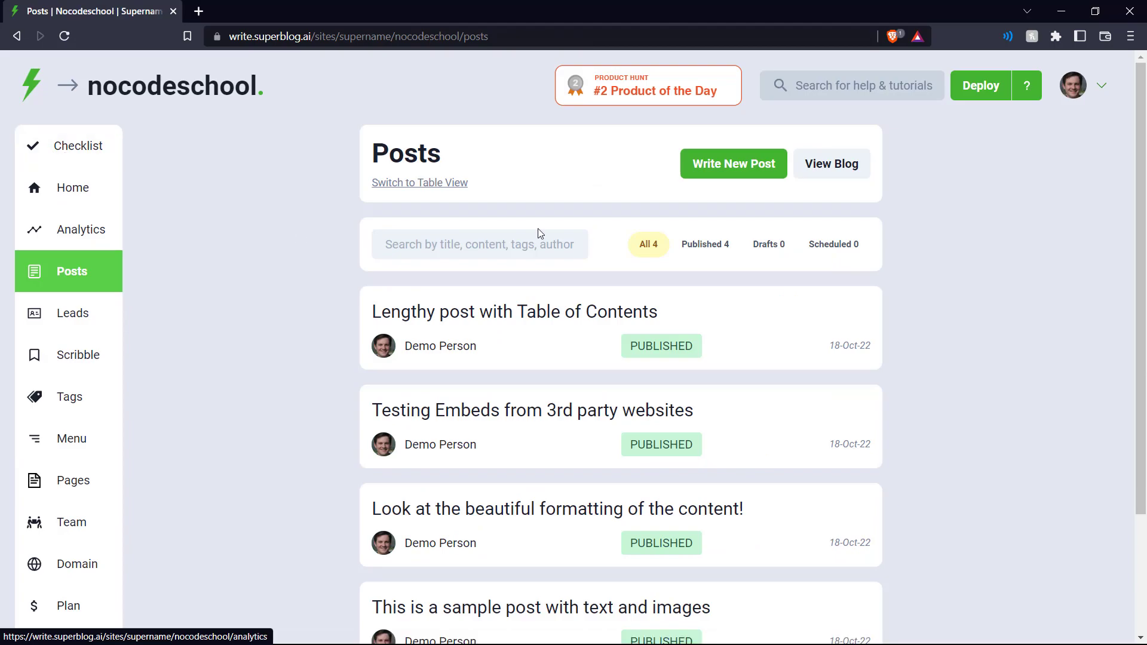
# - Write a new post titled 'No Code School - Why you should subscribe' and move into the body
pyautogui.click(747, 171)
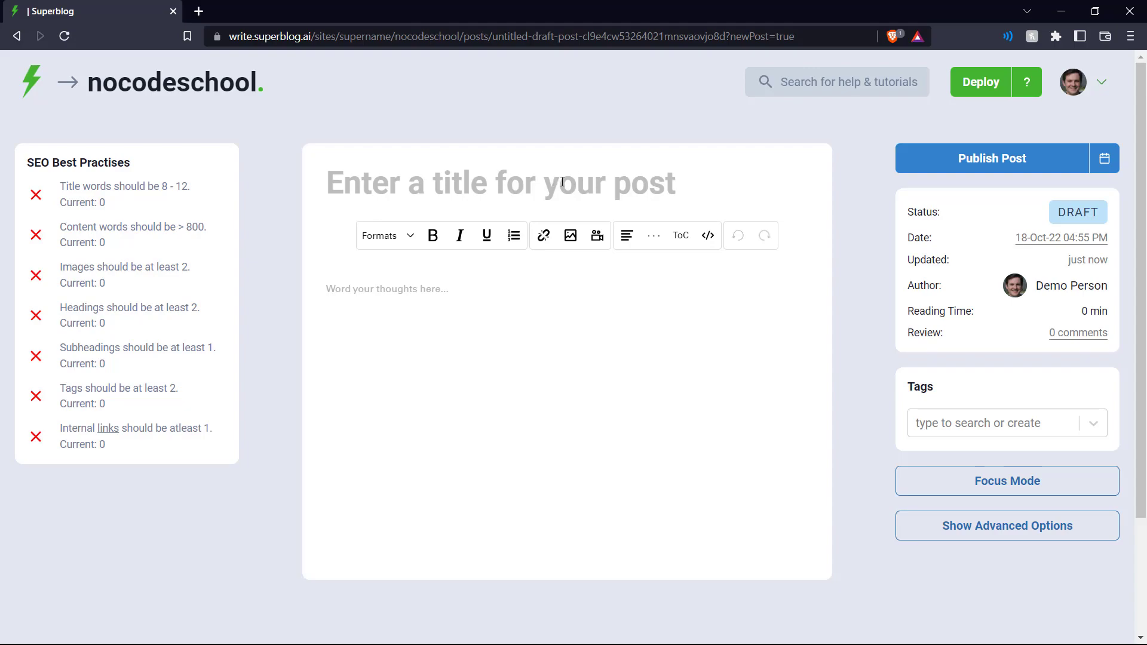
pyautogui.write('No')
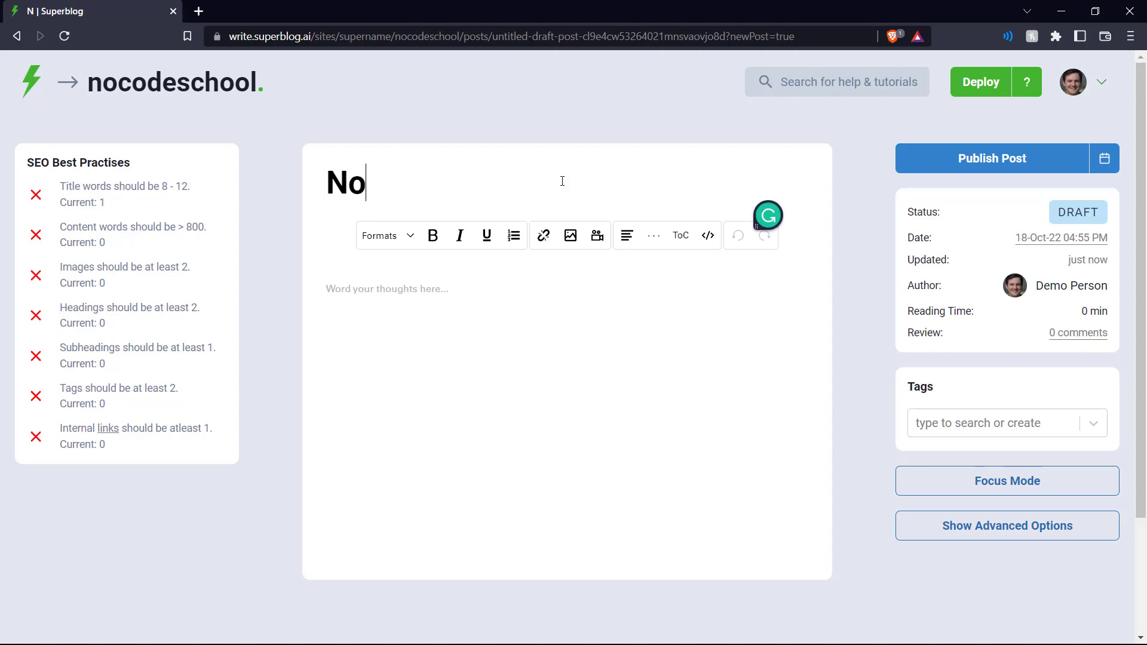
pyautogui.write(' Code School - Why you should subscribe')
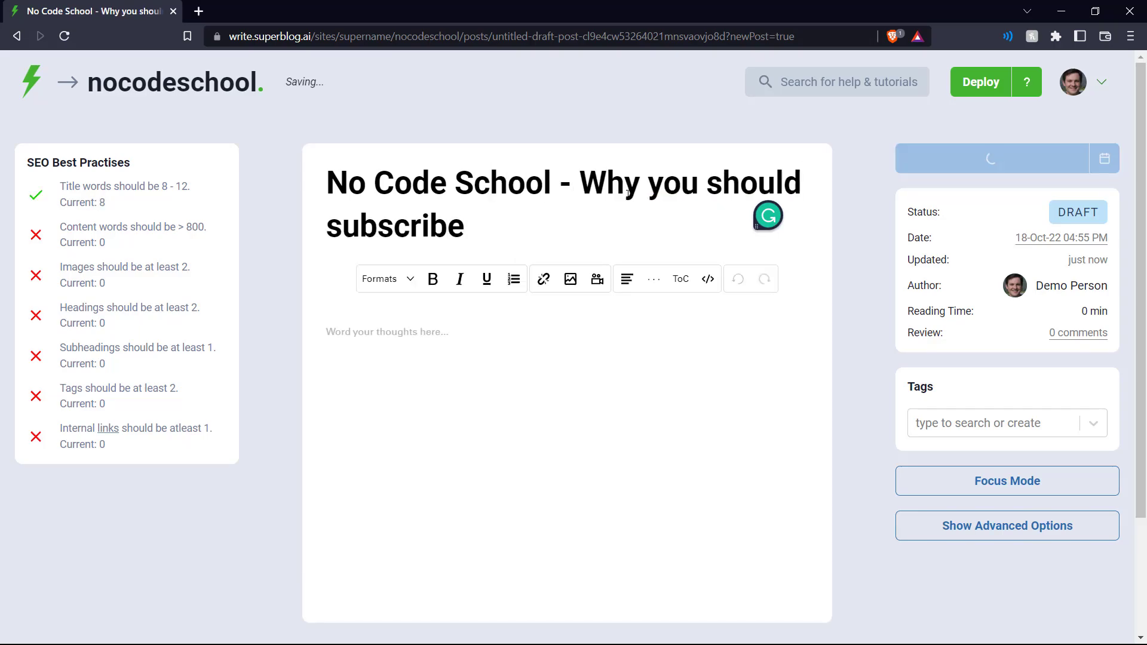
pyautogui.click(495, 355)
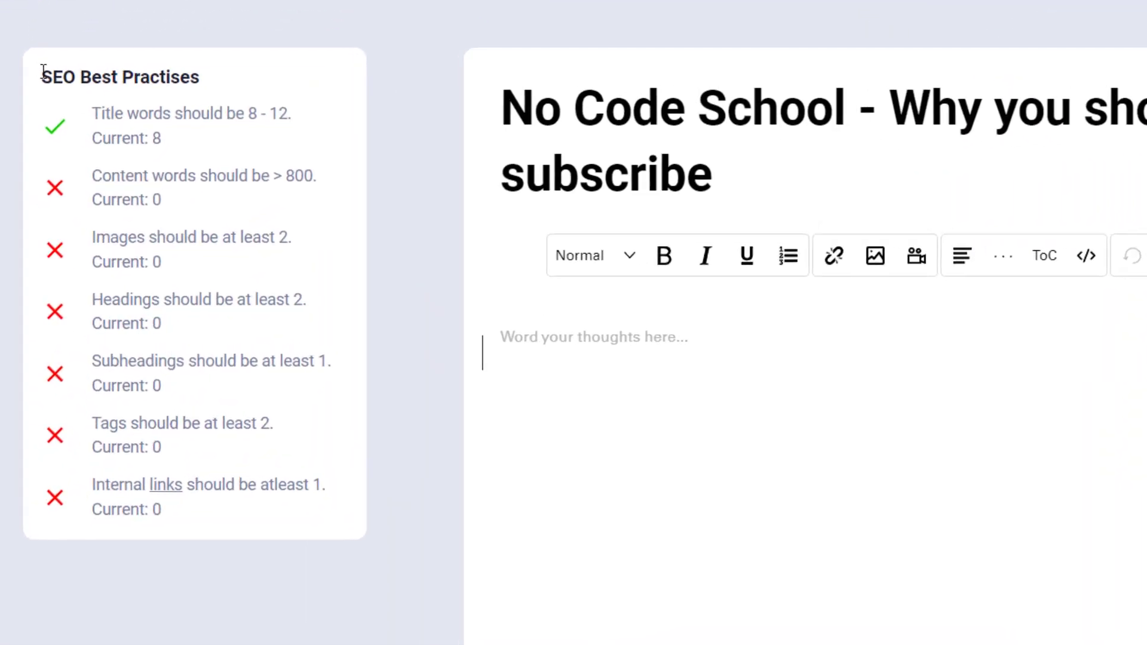
# - Highlight the SEO Best Practises heading and the content word-count guideline, then return to the body
pyautogui.moveTo(27, 161); pyautogui.dragTo(119, 159)
pyautogui.moveTo(188, 65); pyautogui.dragTo(209, 69)
pyautogui.click(206, 59)
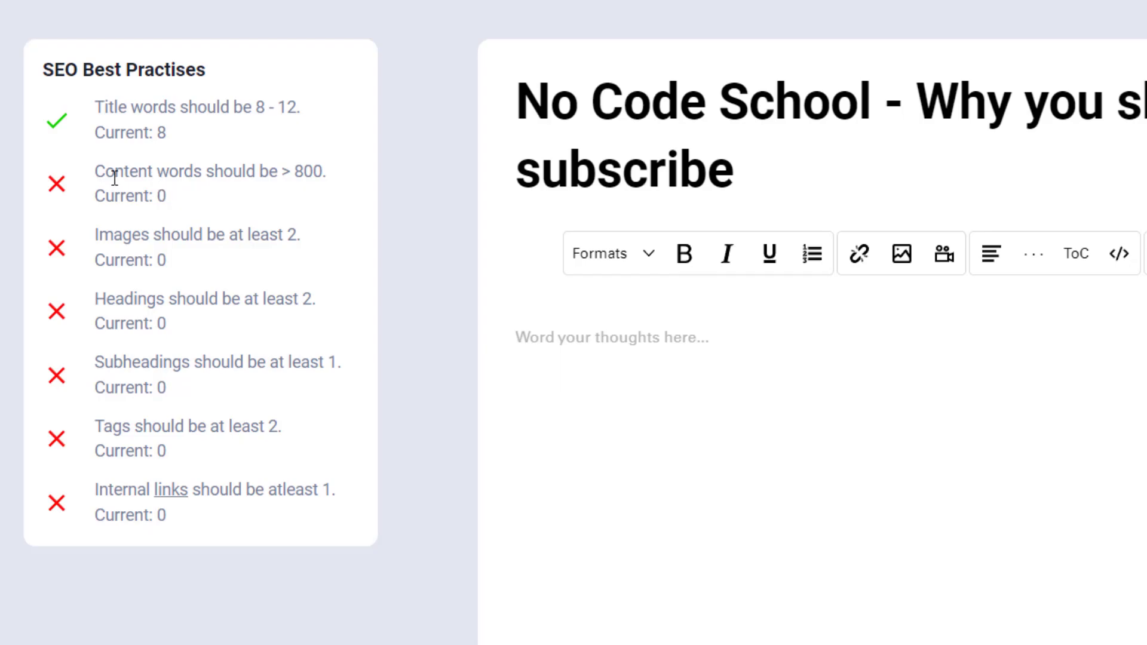
pyautogui.moveTo(99, 175); pyautogui.dragTo(331, 176)
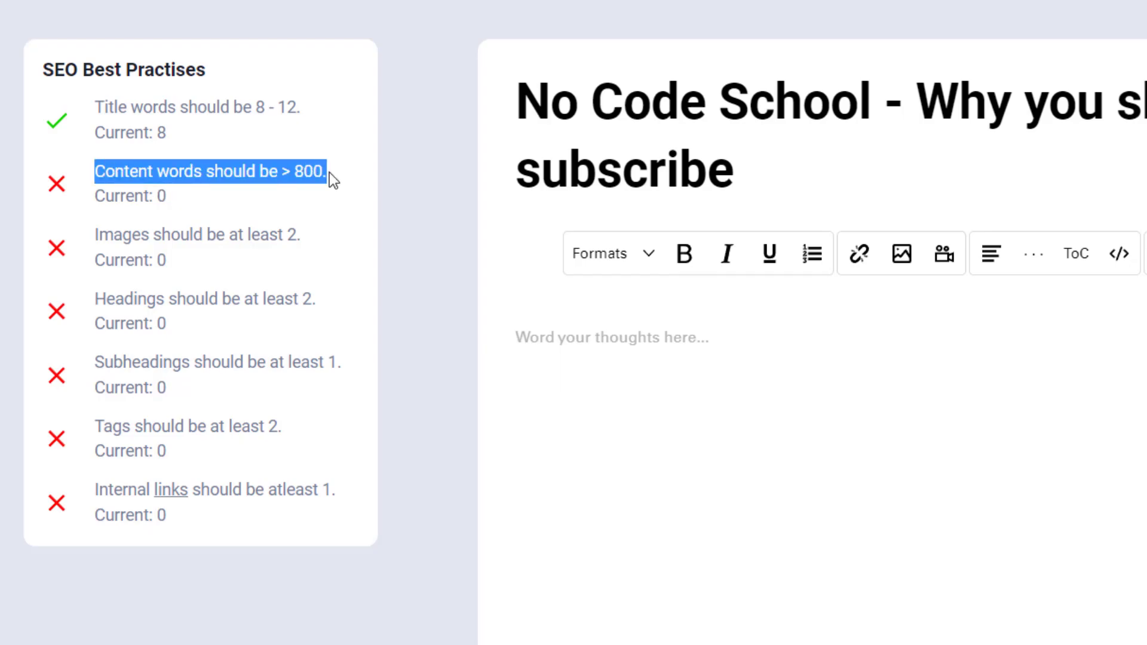
pyautogui.click(656, 329)
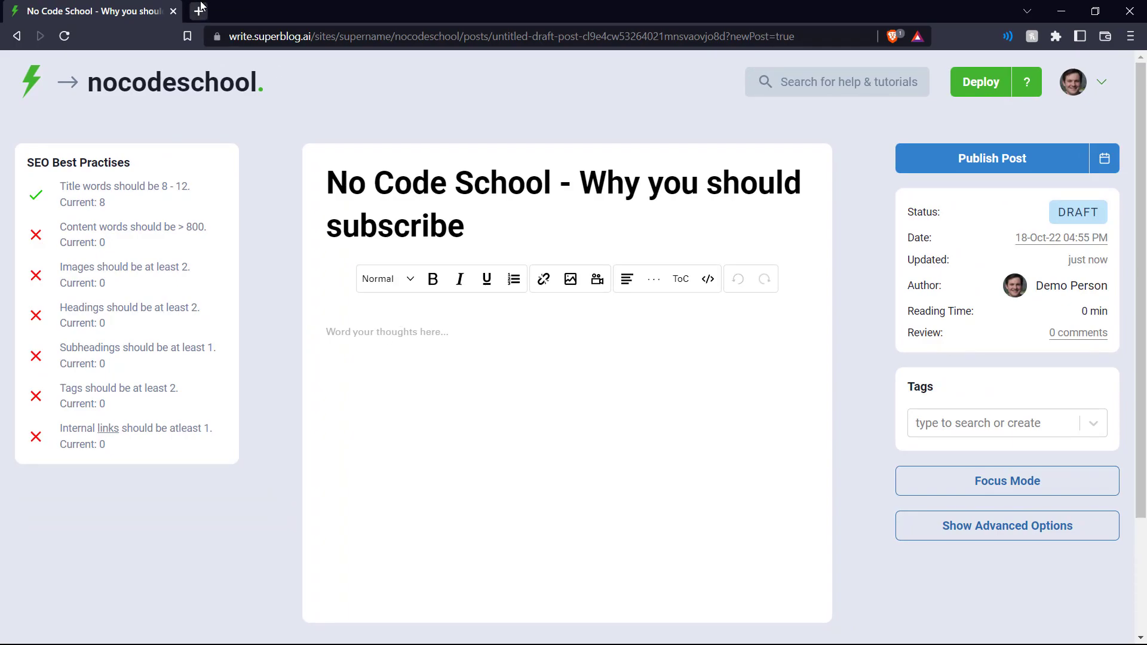
# - Add headings 'What it's about' and 'Why you should be interested', each followed by pasted placeholder text
pyautogui.click(471, 340)
pyautogui.write("What it's about")
pyautogui.press('Return')
pyautogui.write('Lorem ipsum dolor sit amet, consectetur adipiscing elit, sed do eiusmod tempor incididunt ut labore et dolore magna aliqua.')
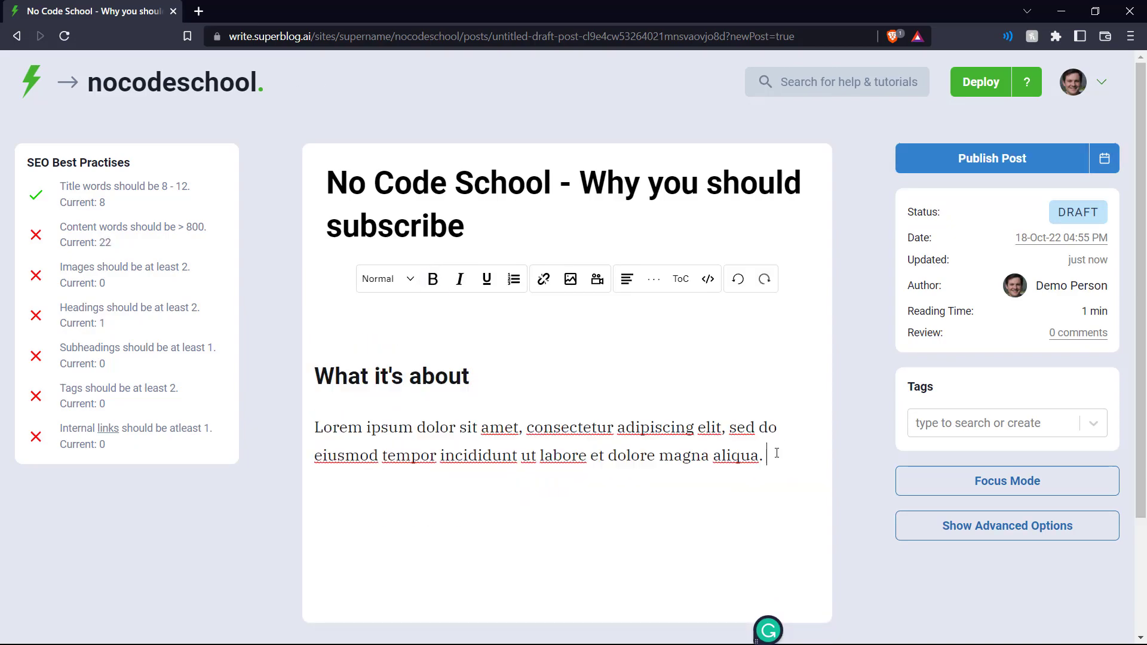
pyautogui.write('Why you should be interested')
pyautogui.press('Return')
pyautogui.hotkey('ctrl', 'v')
# - Review the 806-word draft, placing the cursor at the end of the 'What it's about' heading
pyautogui.scroll(15, 557, 487)
pyautogui.click(627, 366)
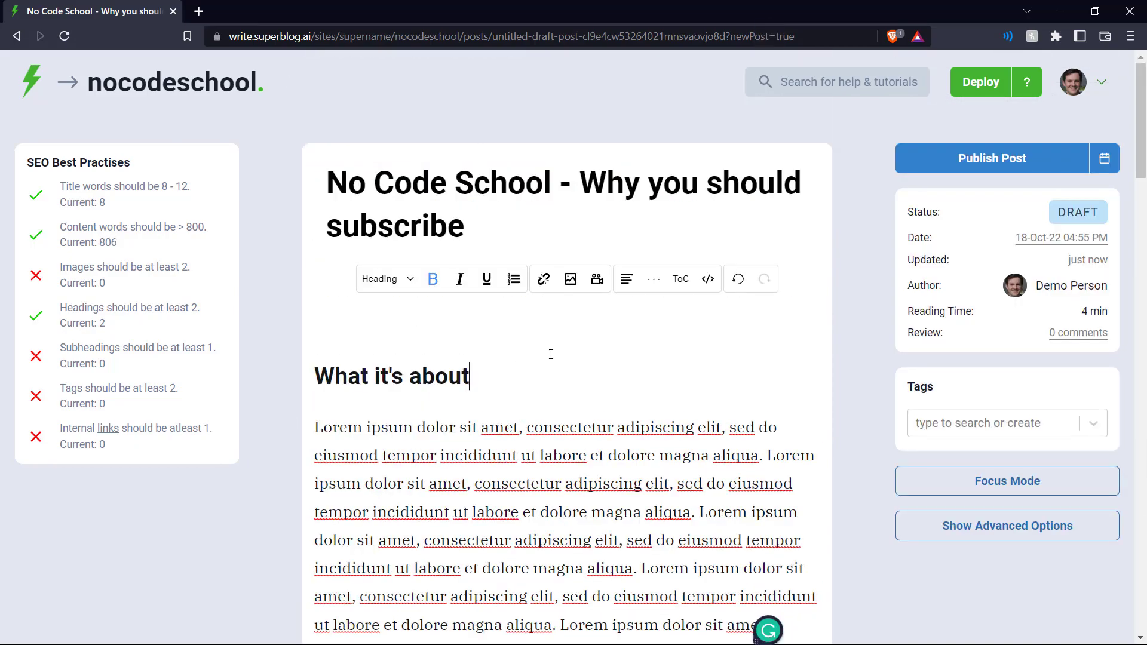
pyautogui.scroll(-5, 551, 355)
pyautogui.scroll(5, 553, 353)
pyautogui.scroll(-5, 457, 400)
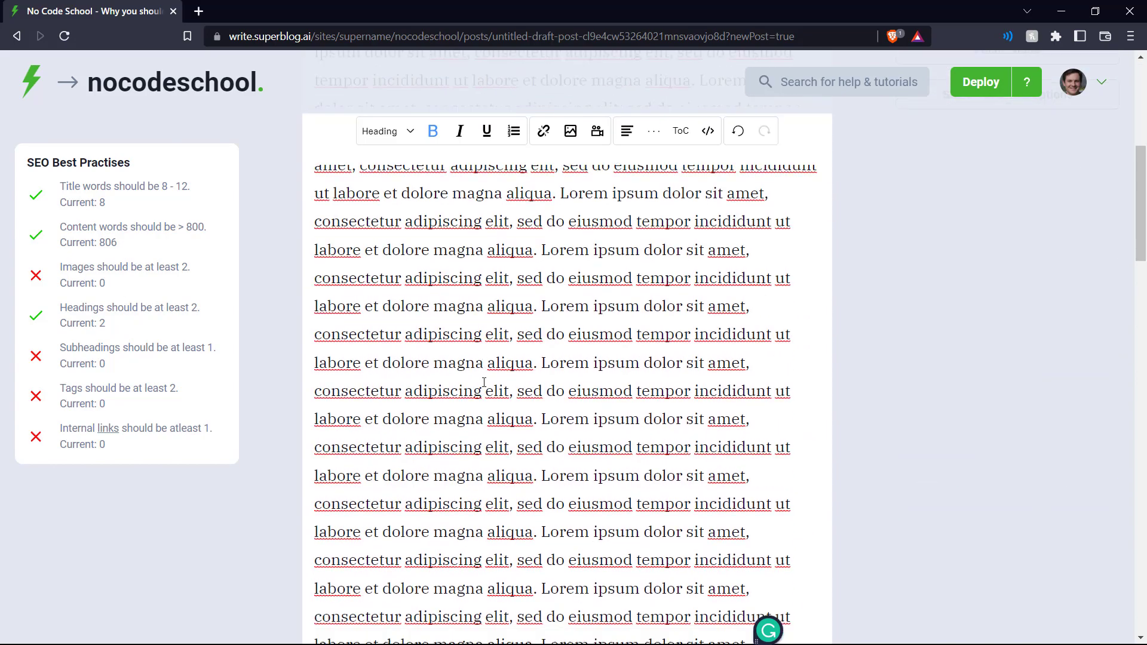
pyautogui.scroll(4, 174, 245)
pyautogui.scroll(-20, 369, 326)
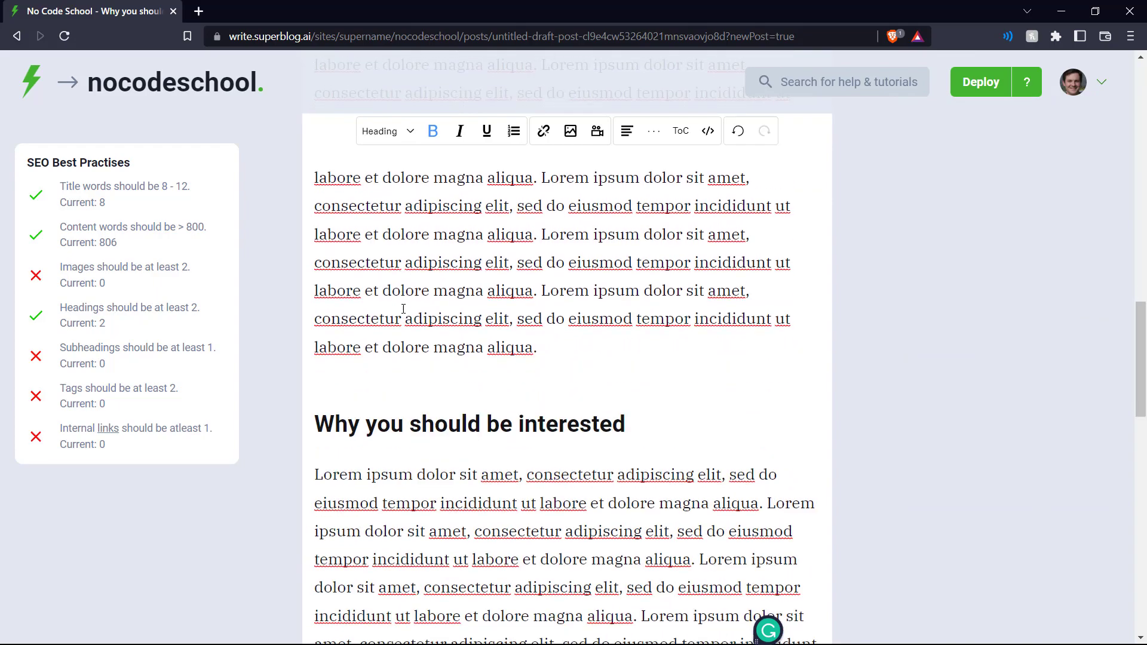
pyautogui.scroll(3, 570, 284)
pyautogui.scroll(15, 570, 285)
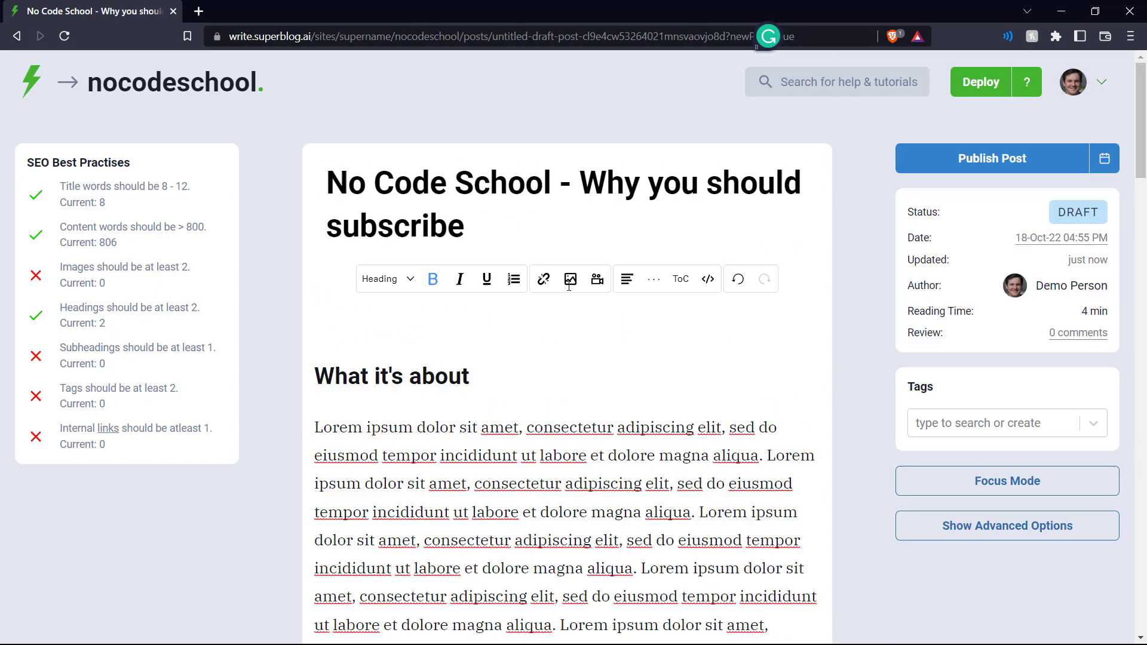
# - Insert the nocode.png image in a new paragraph under 'What it's about'
pyautogui.press('Return')
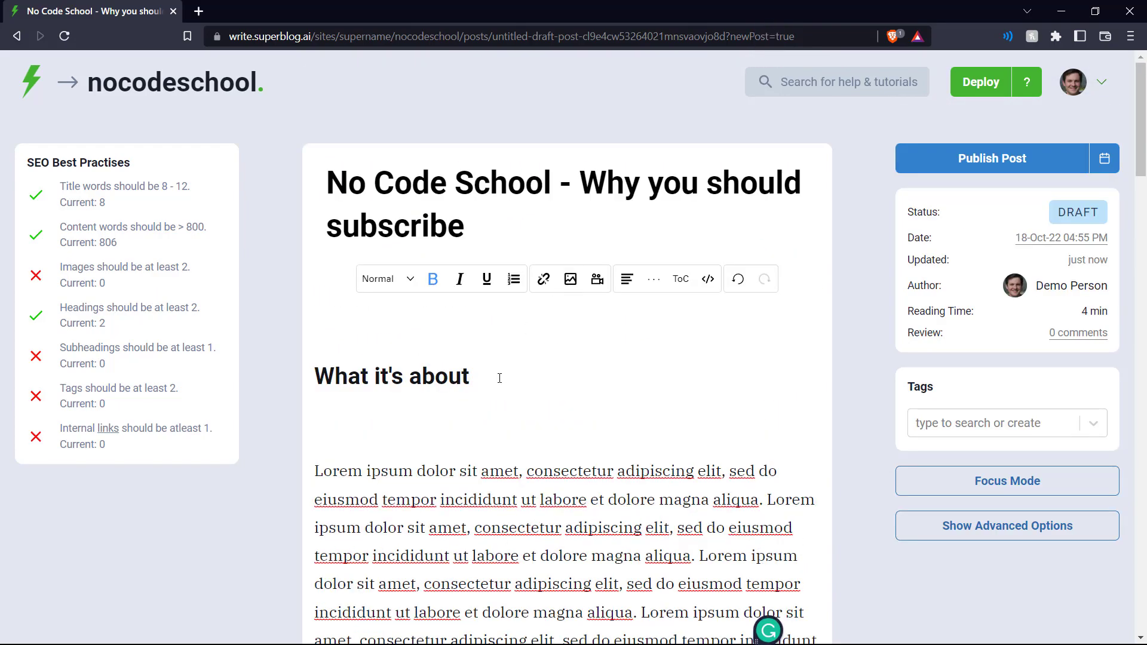
pyautogui.click(570, 279)
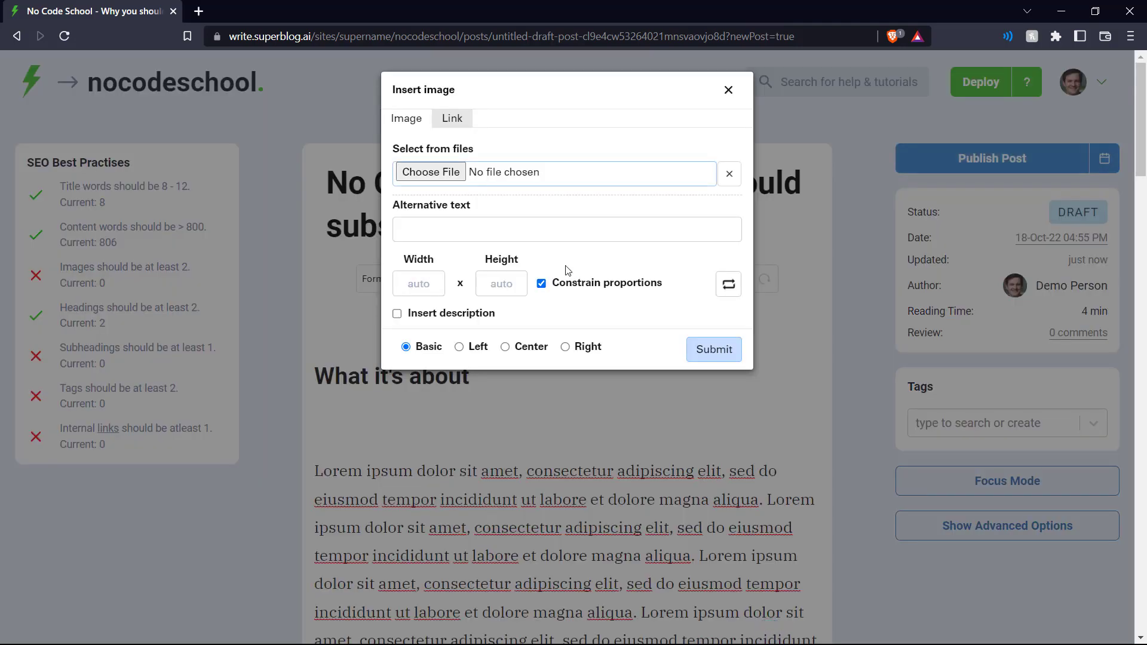
pyautogui.click(437, 178)
pyautogui.doubleClick(913, 112)
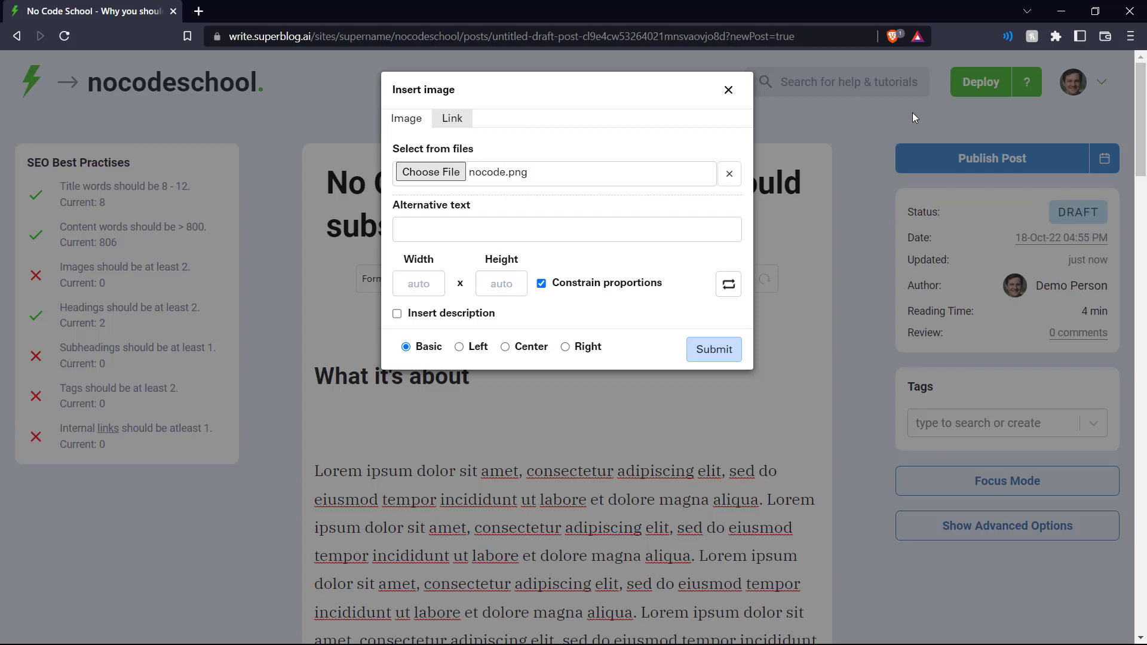
pyautogui.click(714, 350)
# - Insert the white logo image under 'Why you should be interested'
pyautogui.scroll(-8, 716, 345)
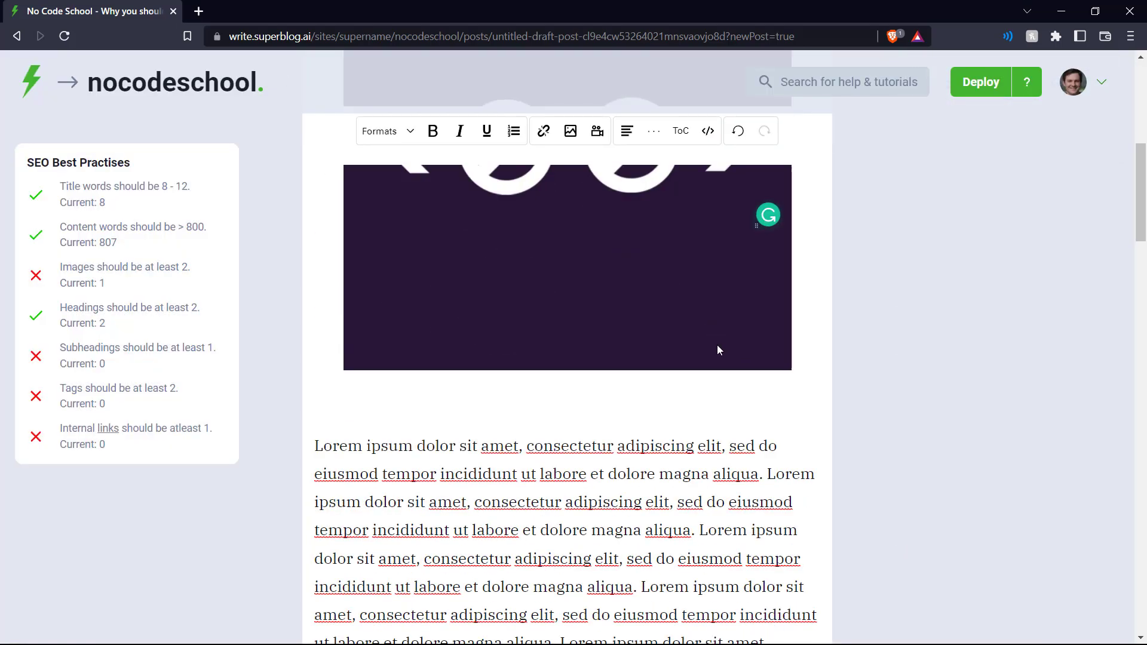
pyautogui.scroll(5, 717, 346)
pyautogui.scroll(3, 634, 322)
pyautogui.scroll(-1, 634, 322)
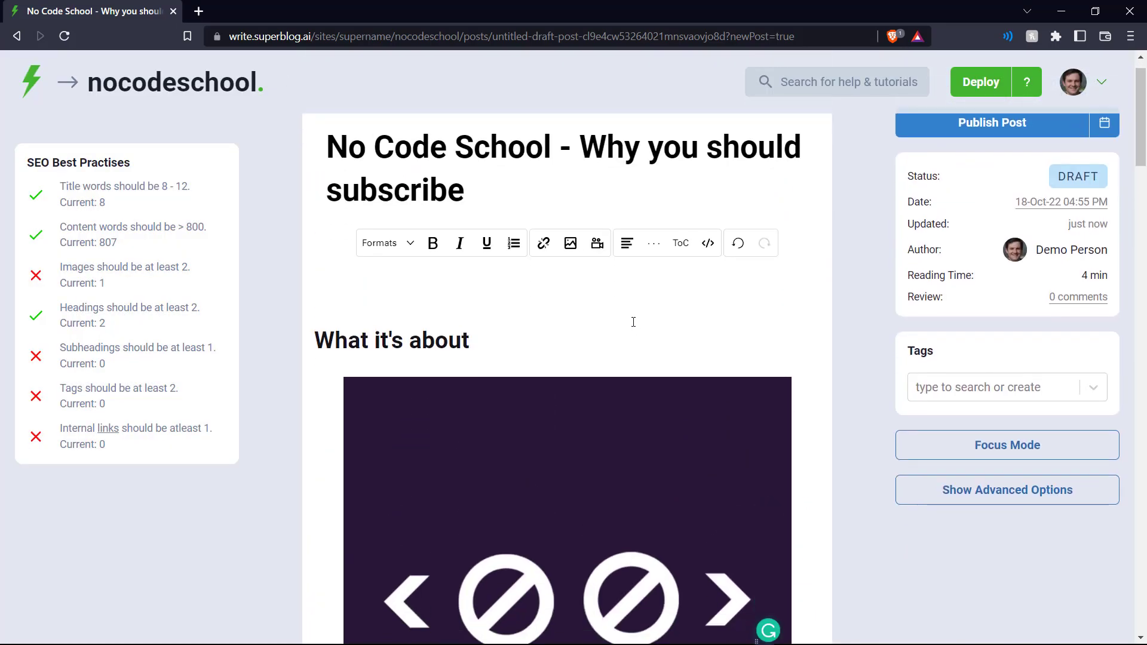
pyautogui.scroll(-20, 634, 322)
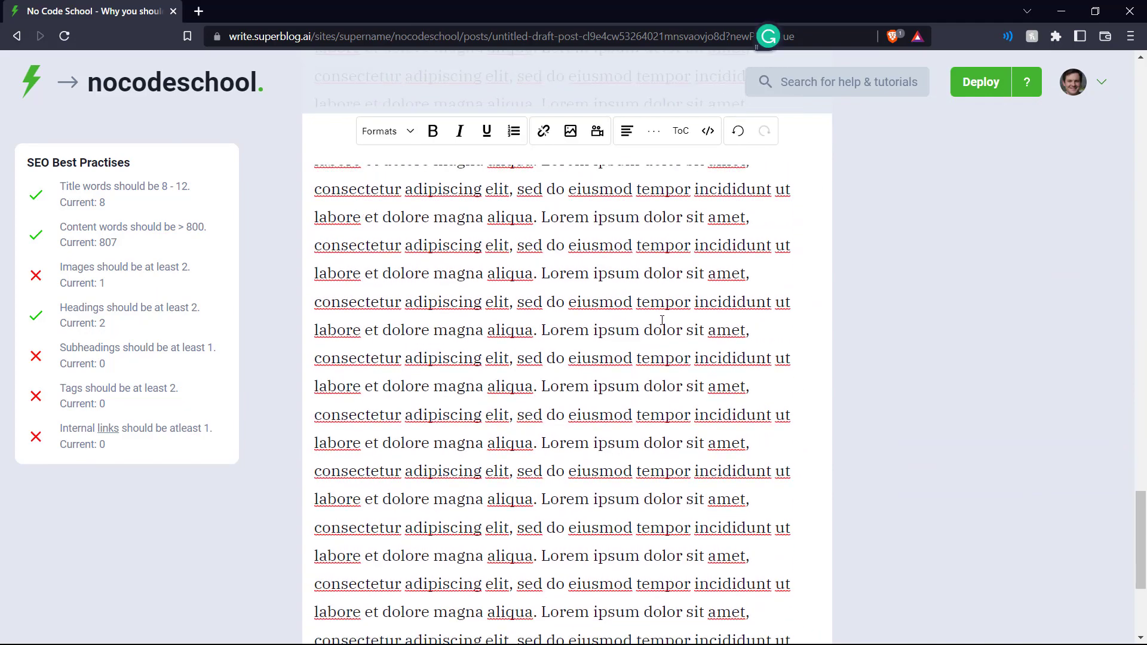
pyautogui.scroll(10, 662, 321)
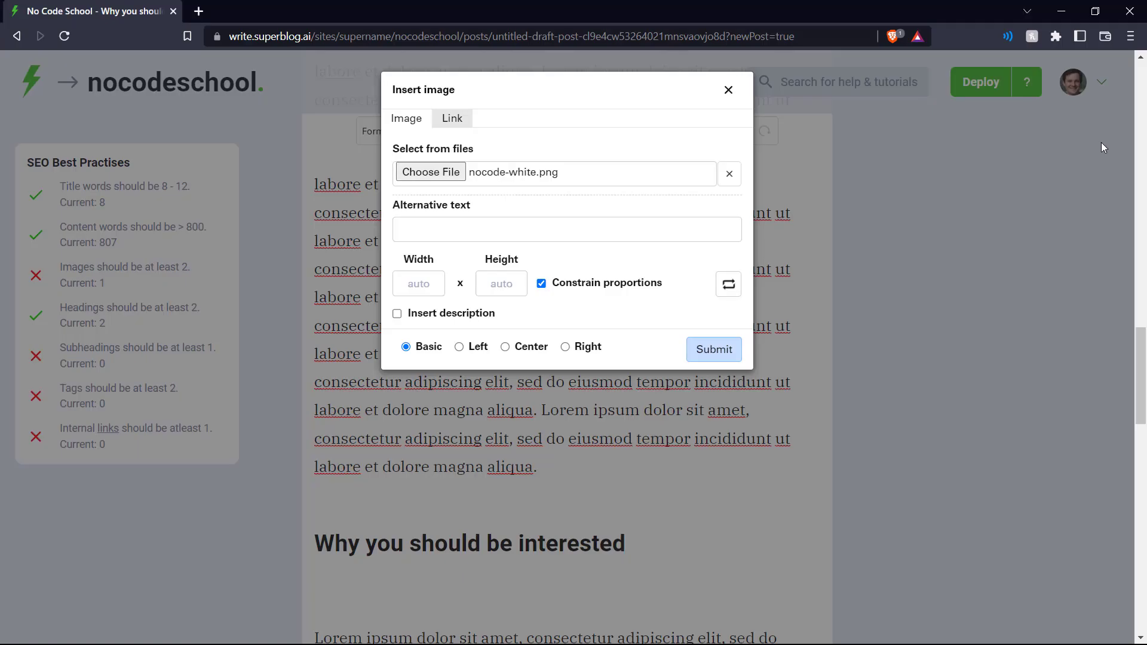
pyautogui.click(715, 346)
# - Shrink the first image to 50% width
pyautogui.scroll(-4, 757, 366)
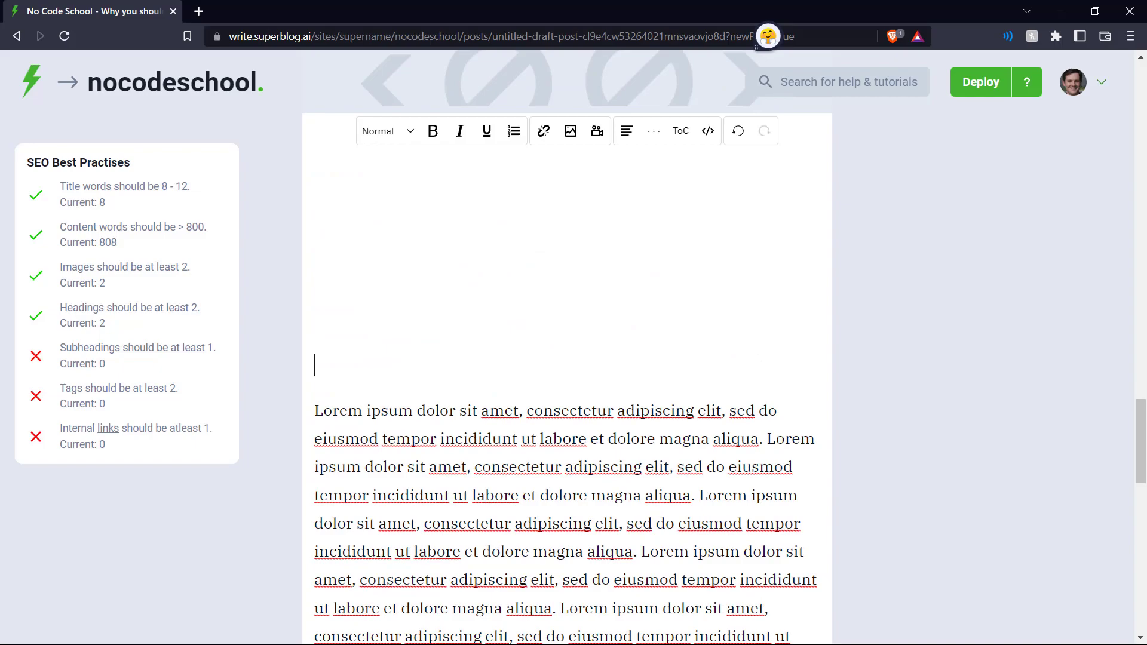
pyautogui.scroll(10, 760, 362)
pyautogui.scroll(7, 763, 357)
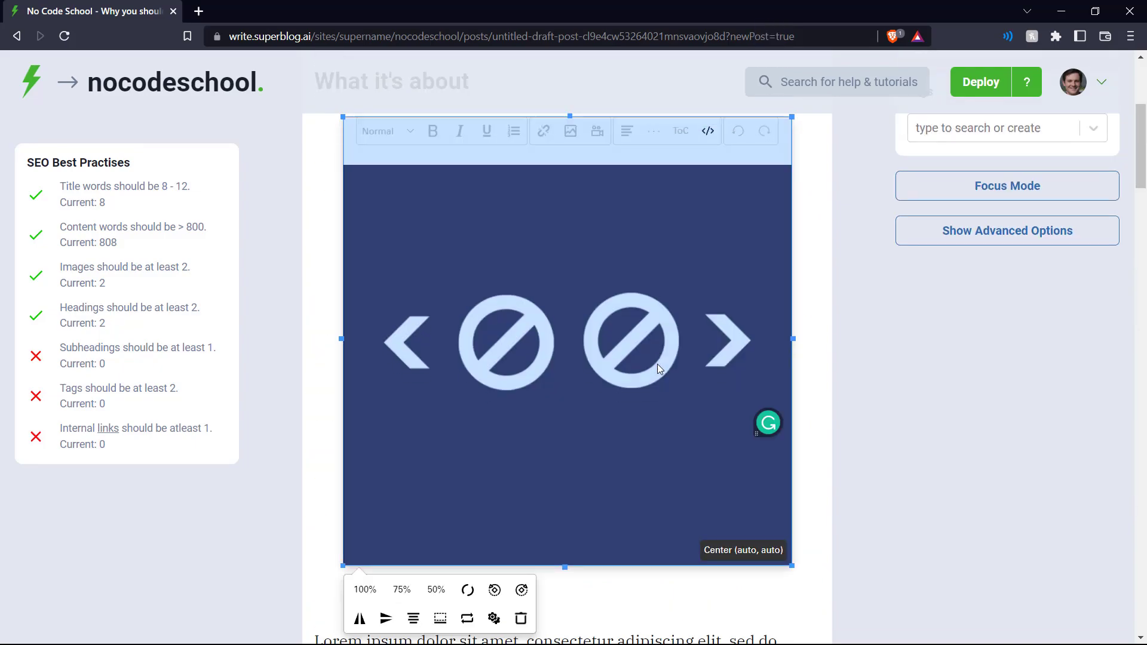
pyautogui.scroll(-1, 441, 475)
pyautogui.click(435, 457)
pyautogui.scroll(5, 814, 495)
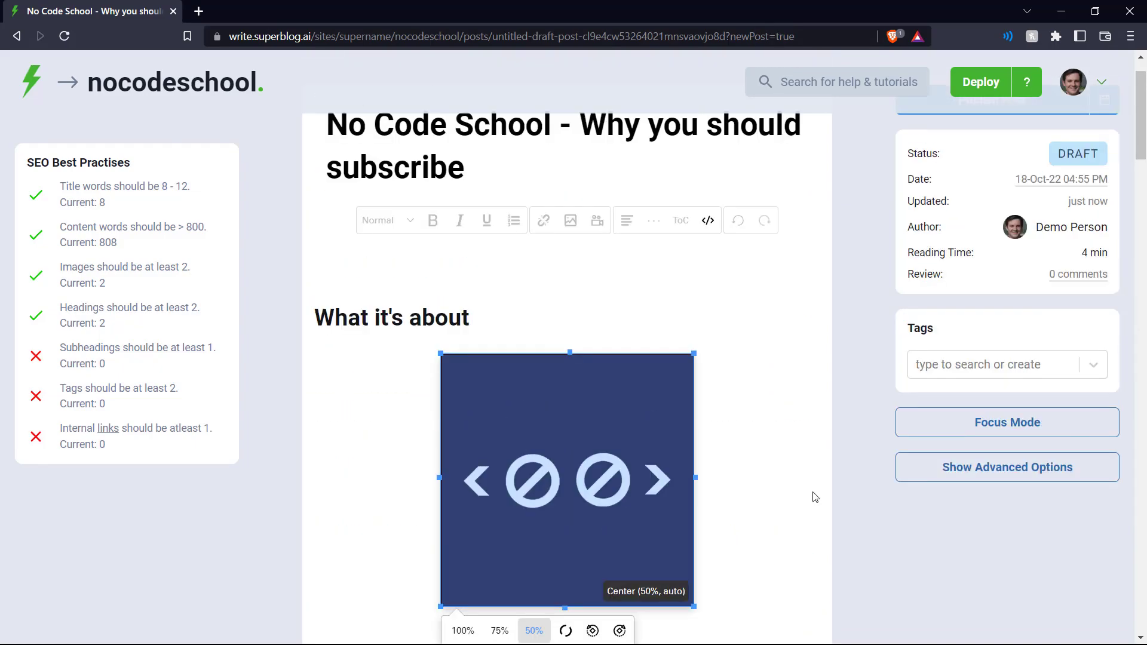
pyautogui.scroll(-20, 771, 478)
# - Set the white logo image to 50% width and centre it
pyautogui.click(603, 219)
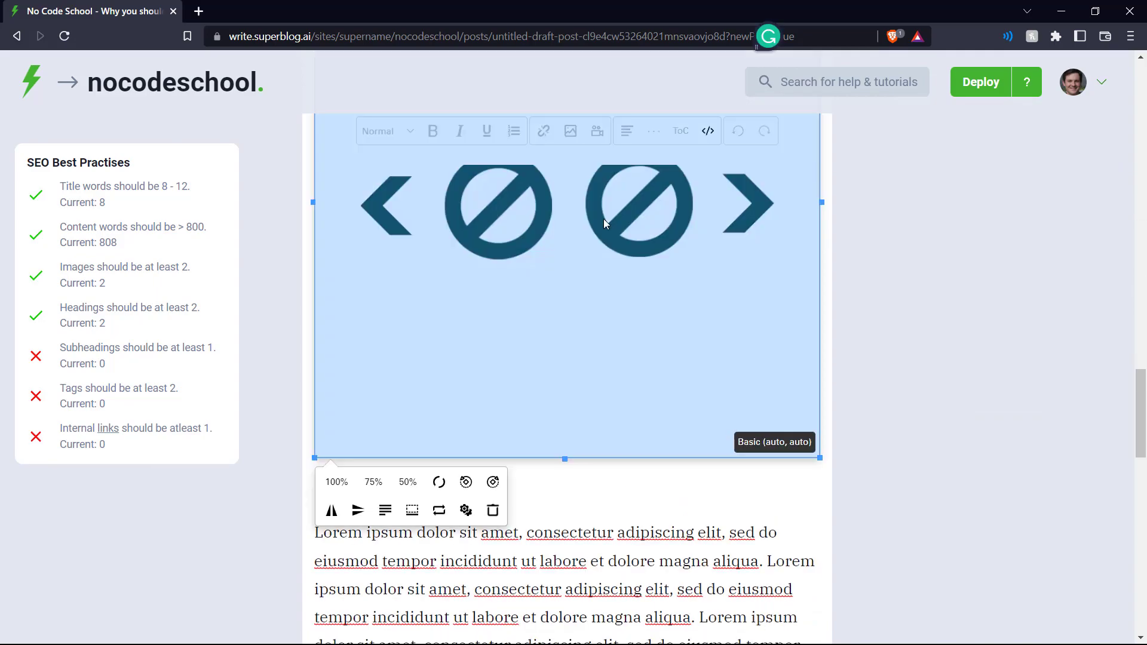
pyautogui.click(402, 479)
pyautogui.scroll(7, 595, 439)
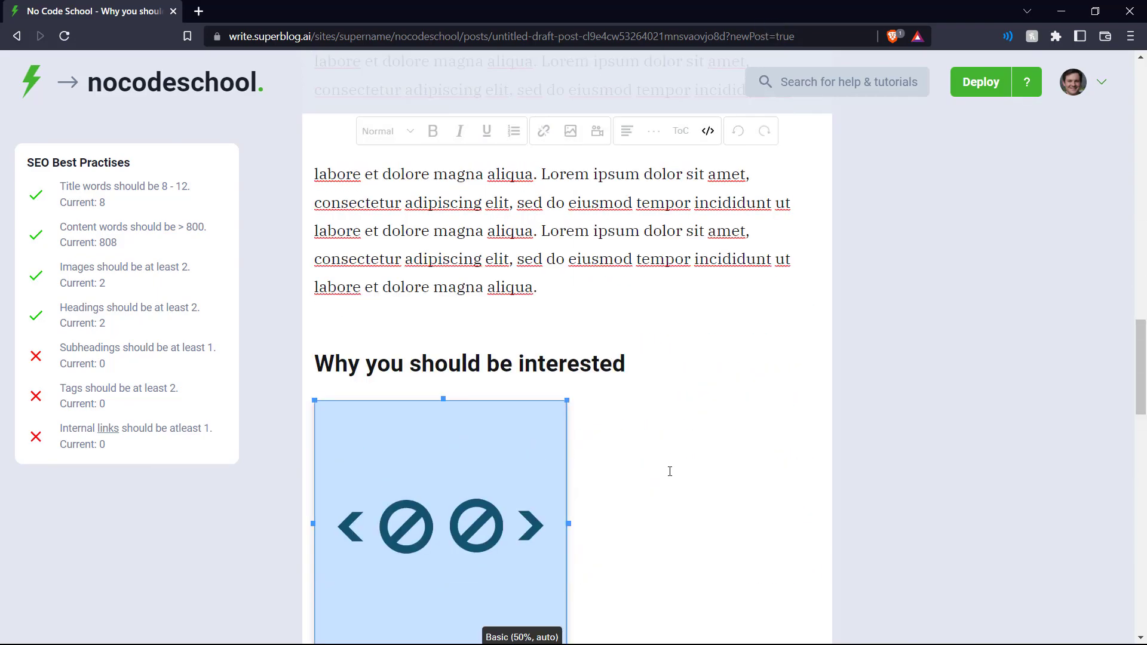
pyautogui.scroll(-4, 510, 476)
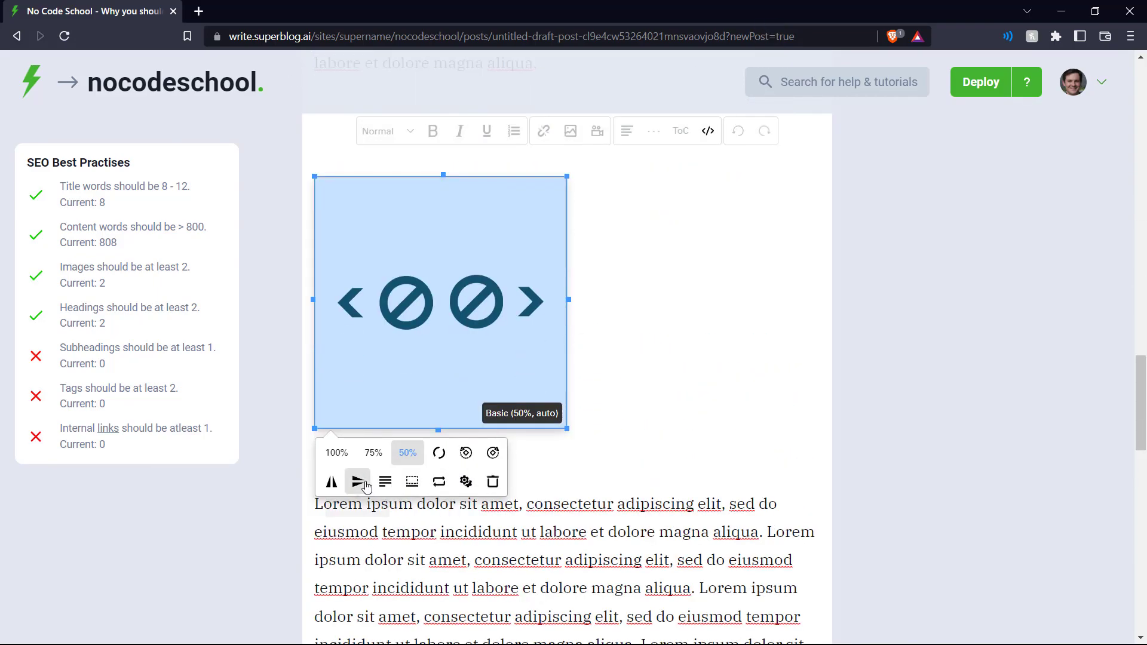
pyautogui.click(386, 482)
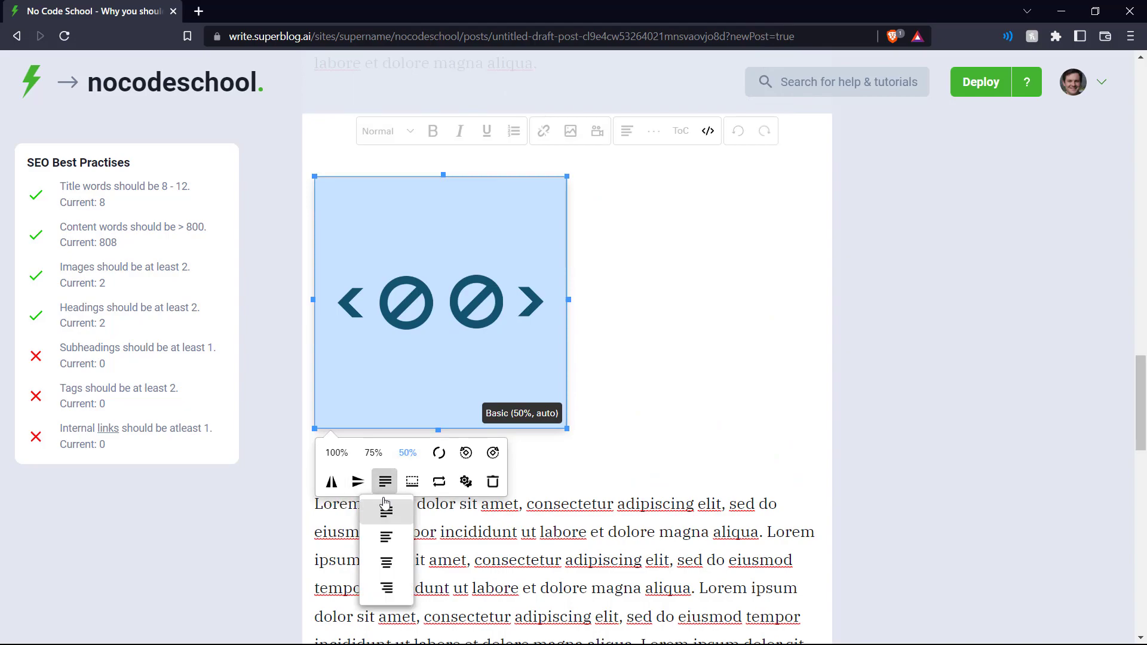
pyautogui.click(386, 562)
pyautogui.scroll(-6, 832, 392)
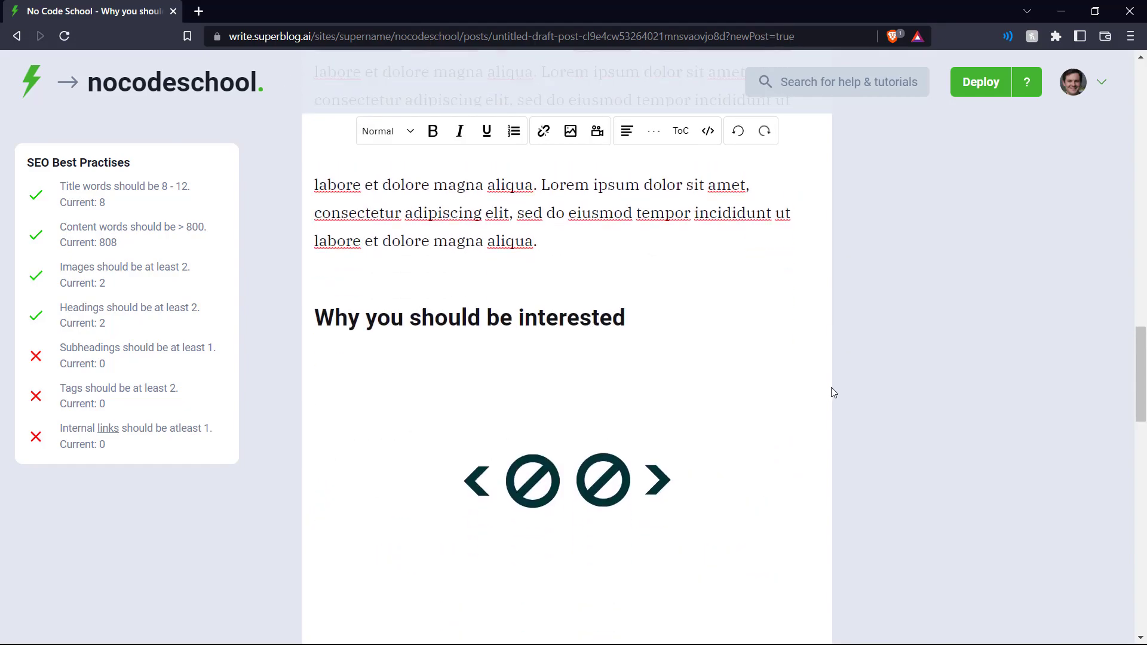
# - Tag the post 'no code' and 'youtube'
pyautogui.click(986, 422)
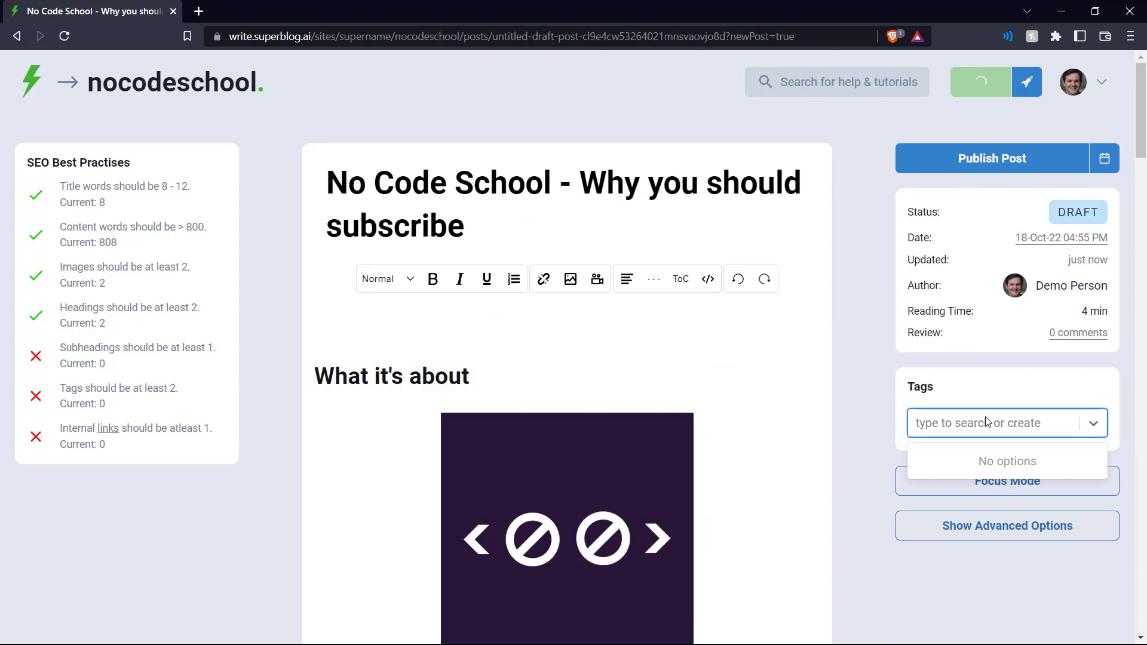
pyautogui.write('no code')
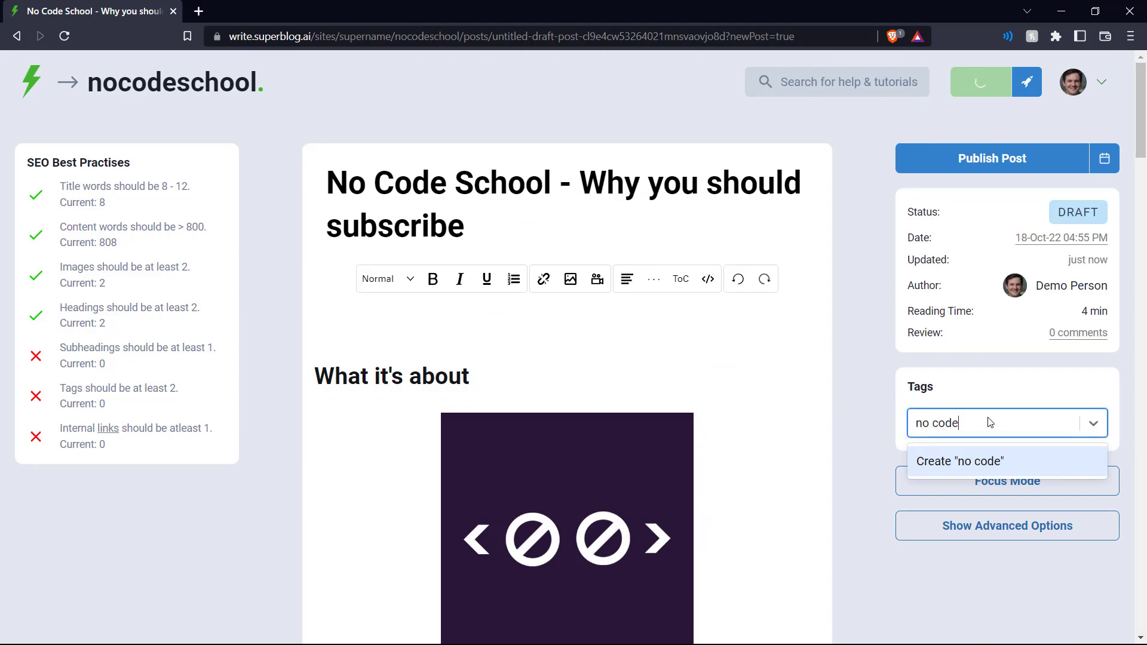
pyautogui.press('Return')
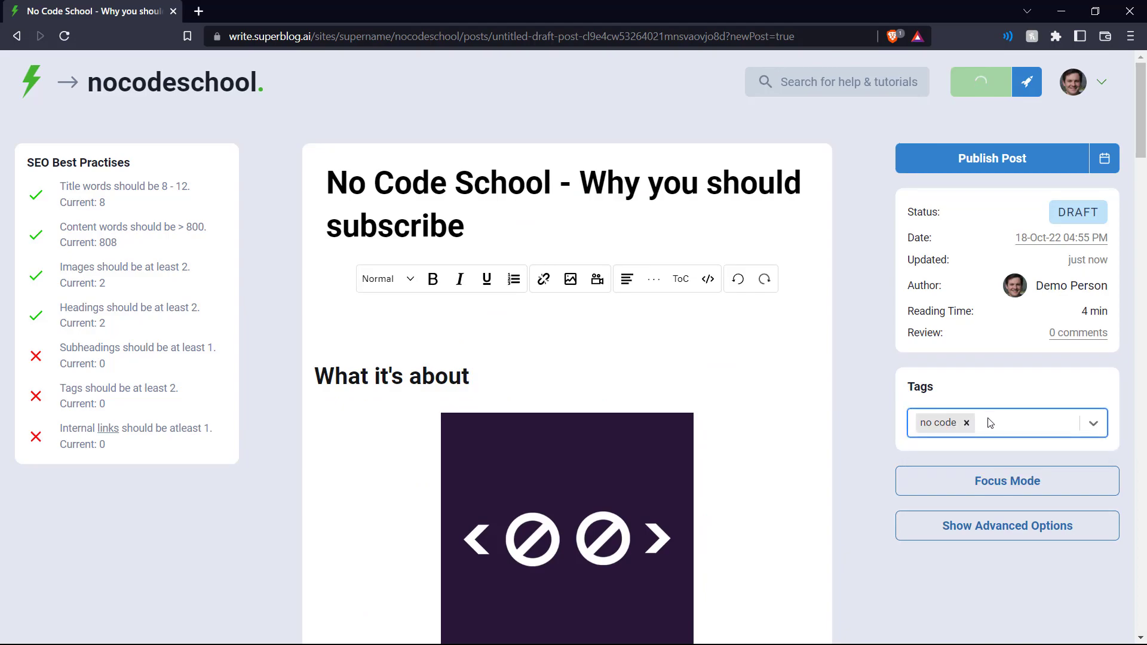
pyautogui.write('yotu')
pyautogui.press('BackSpace')
pyautogui.press('BackSpace')
pyautogui.press('BackSpace')
pyautogui.press('BackSpace')
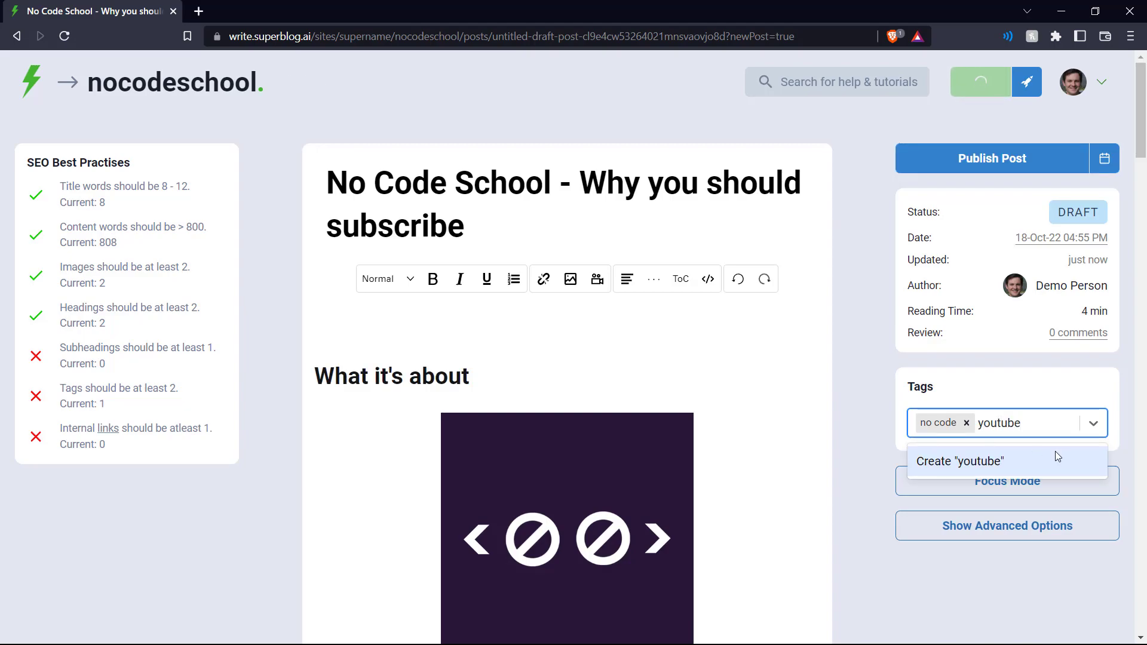
pyautogui.click(1056, 456)
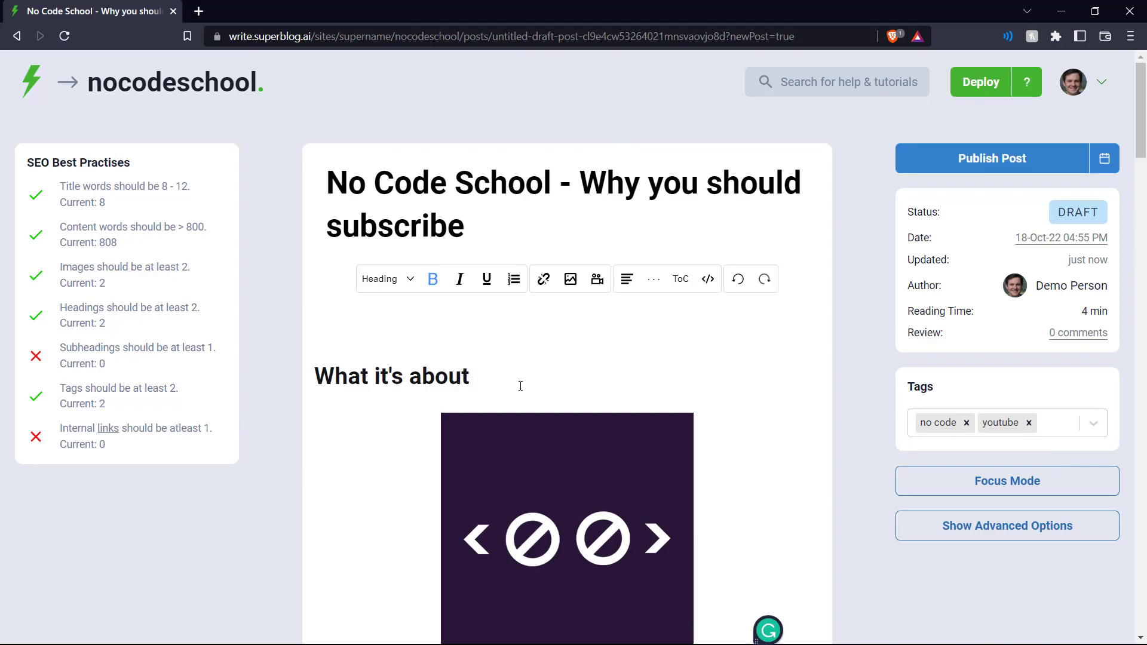
# - Add 'The channel logo' above the first image and format it as a Subheading
pyautogui.press('Return')
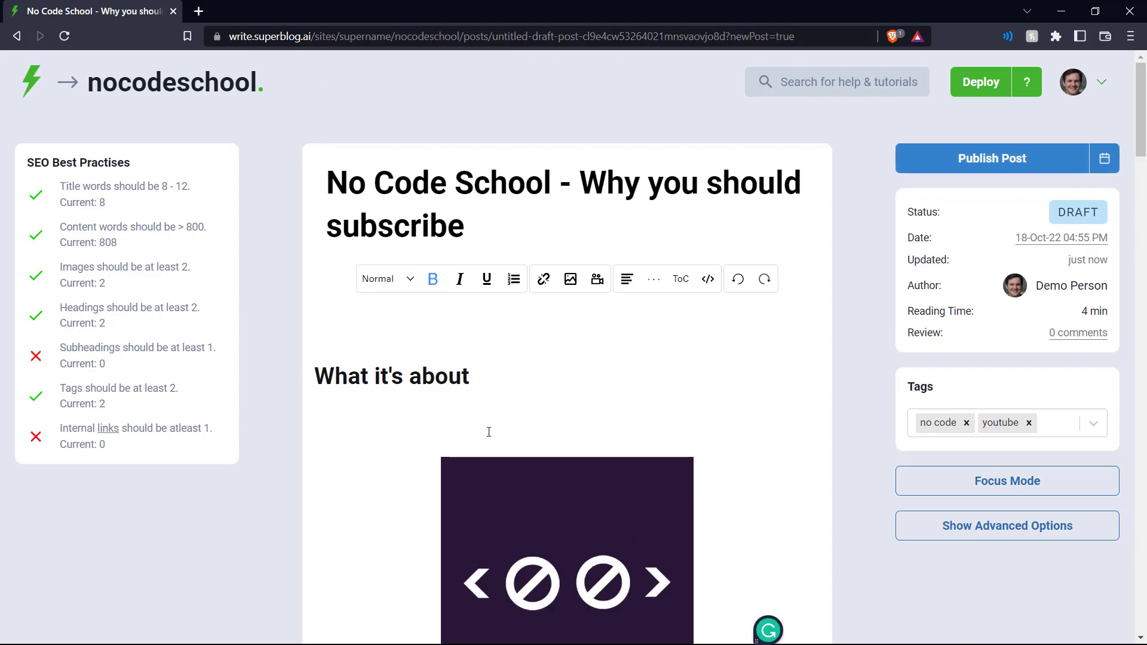
pyautogui.write('The channel logo')
pyautogui.moveTo(489, 432); pyautogui.dragTo(313, 428)
pyautogui.click(410, 286)
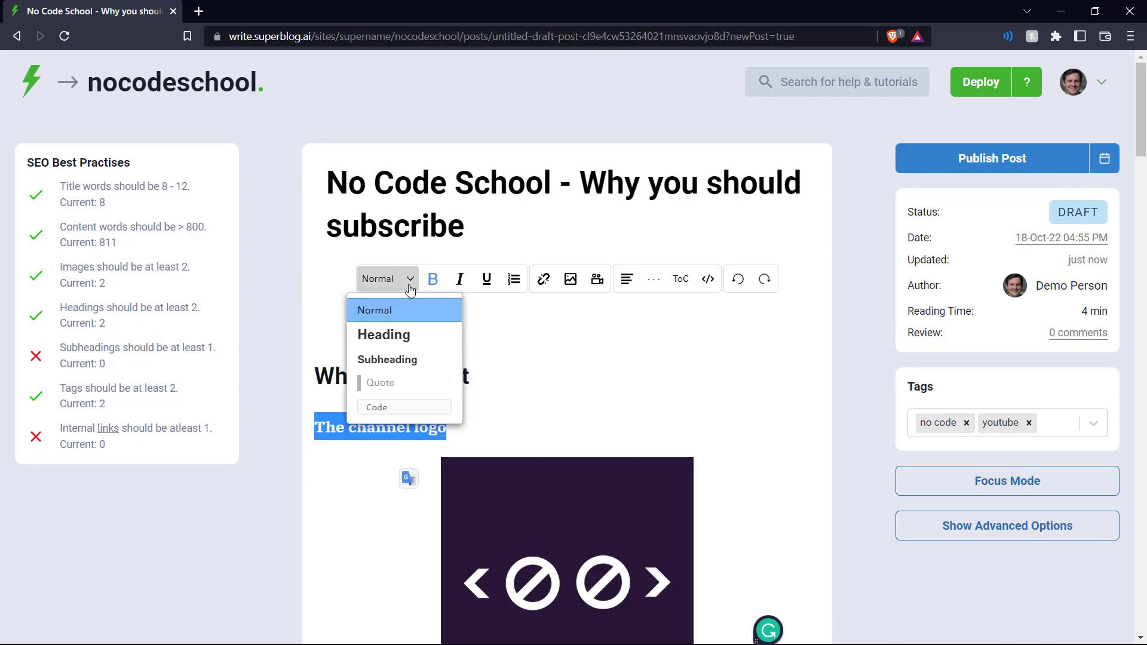
pyautogui.click(410, 361)
pyautogui.click(487, 423)
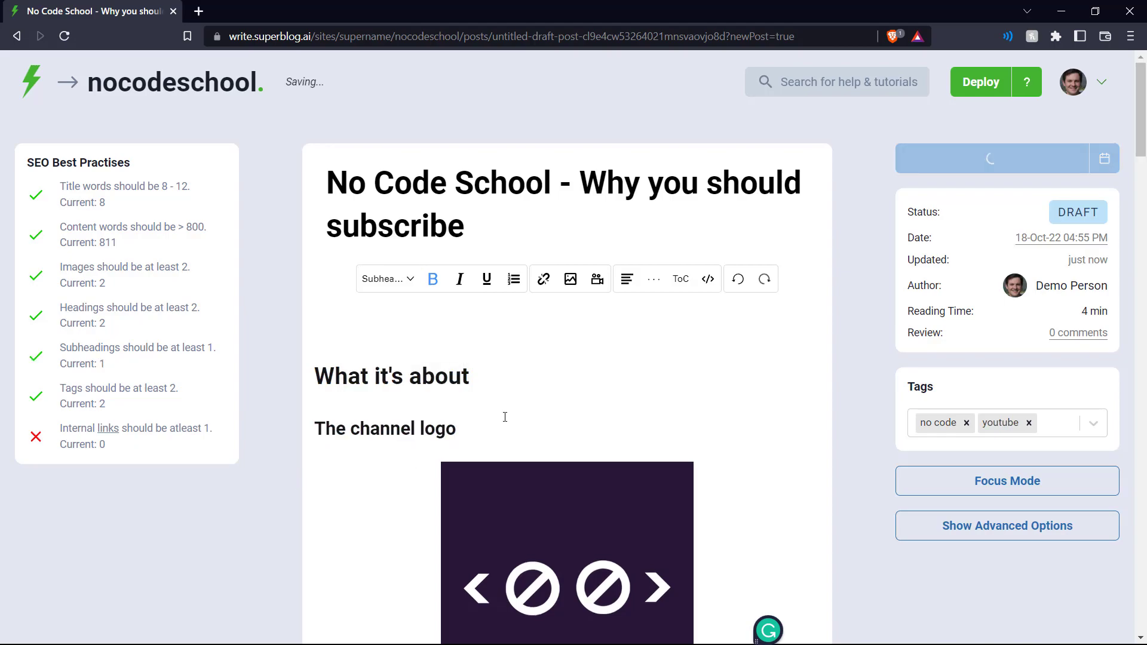
pyautogui.scroll(-4, 505, 417)
pyautogui.moveTo(112, 427)
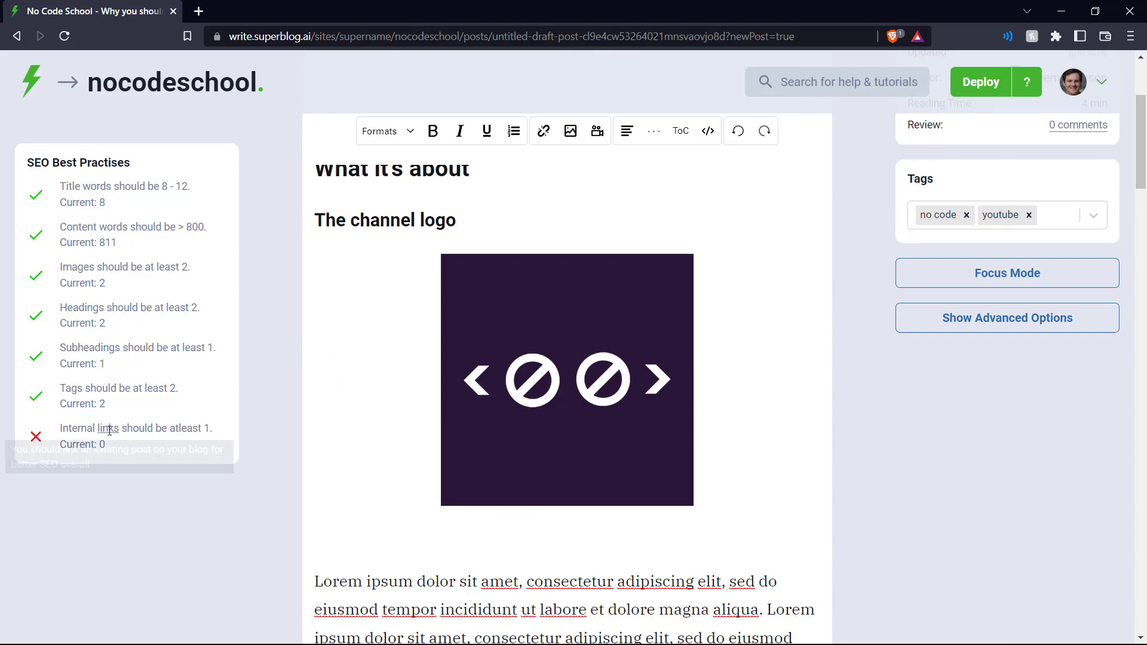
# - Copy the web address of the published sample post with text and images
pyautogui.scroll(3, 103, 425)
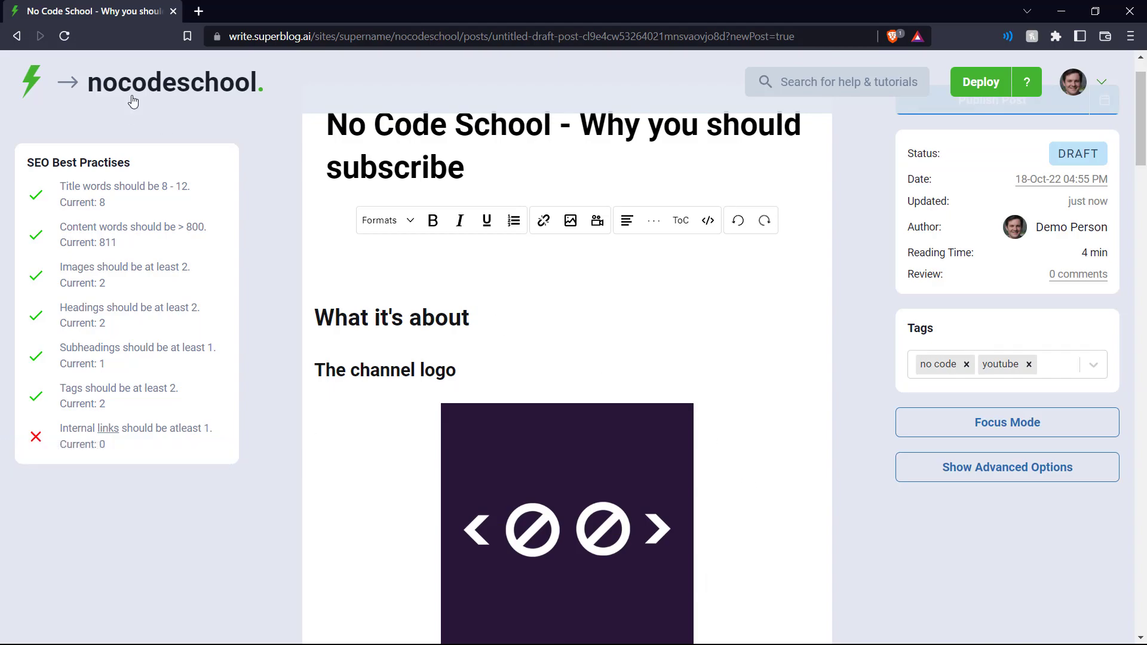
pyautogui.rightClick(27, 90)
pyautogui.click(88, 94)
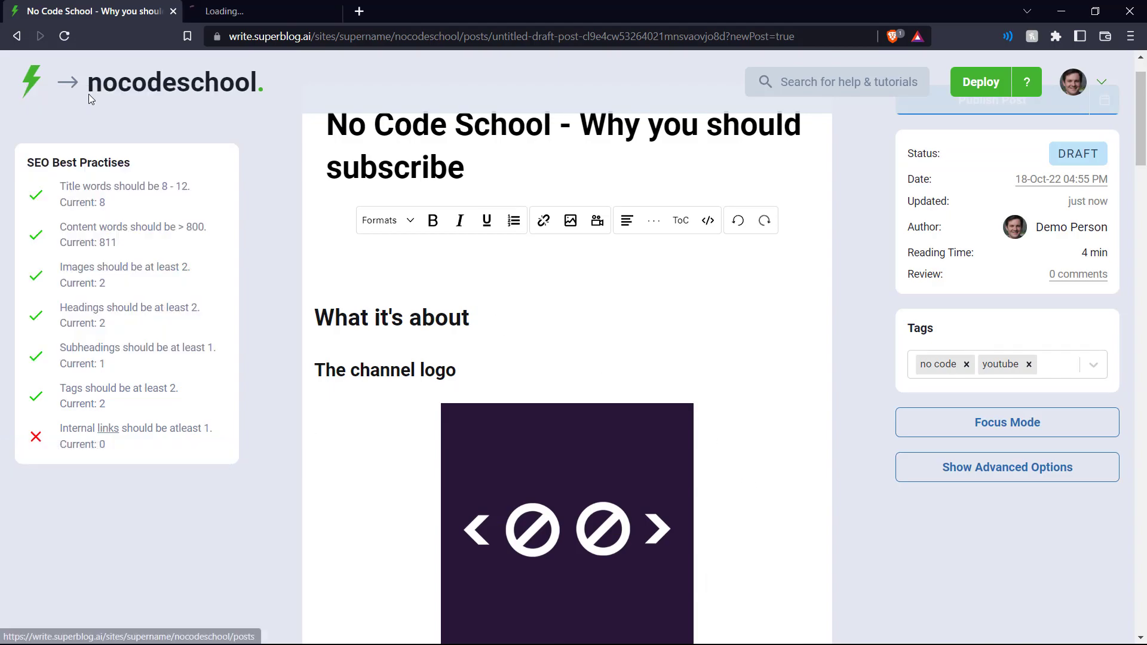
pyautogui.click(203, 6)
pyautogui.click(561, 143)
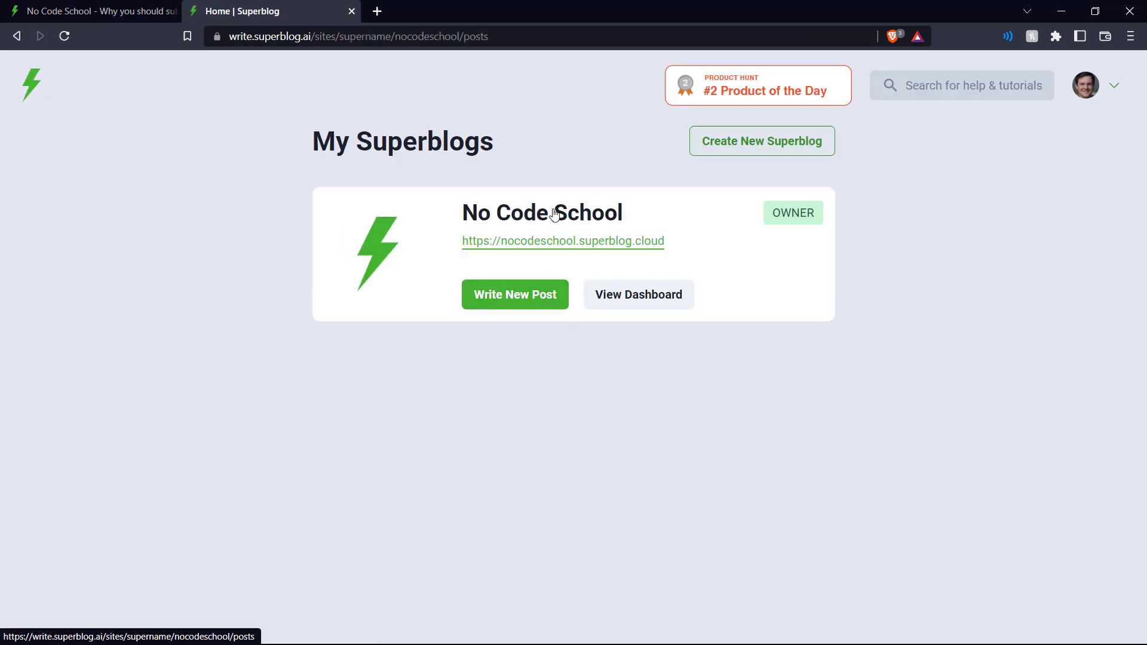
pyautogui.scroll(-3, 733, 468)
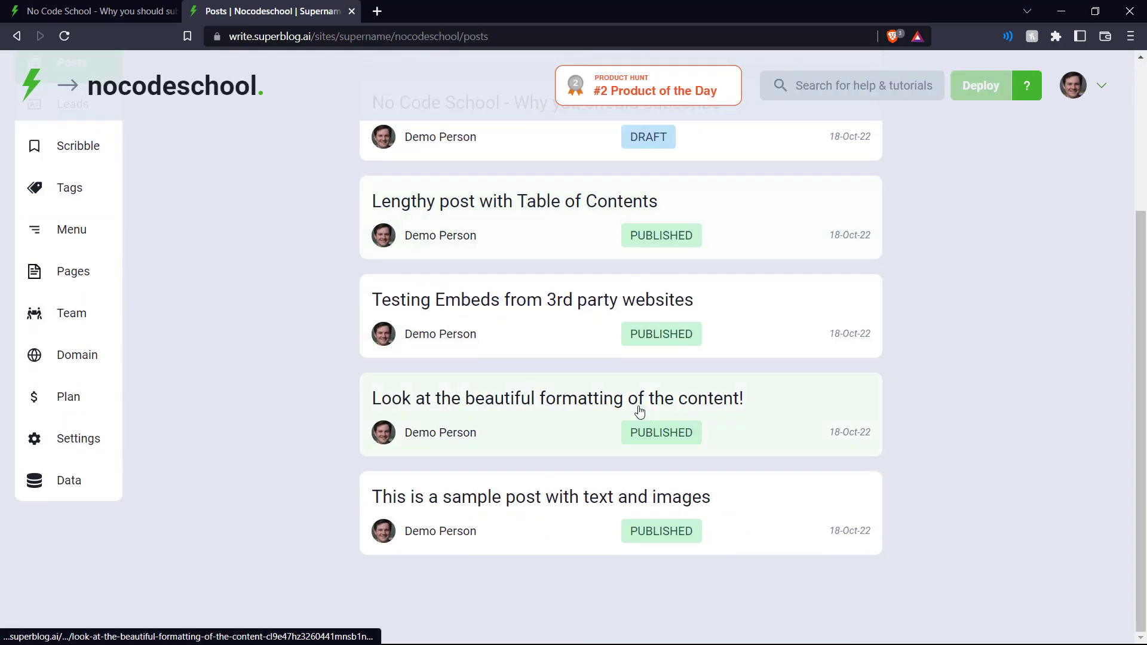
pyautogui.click(774, 507)
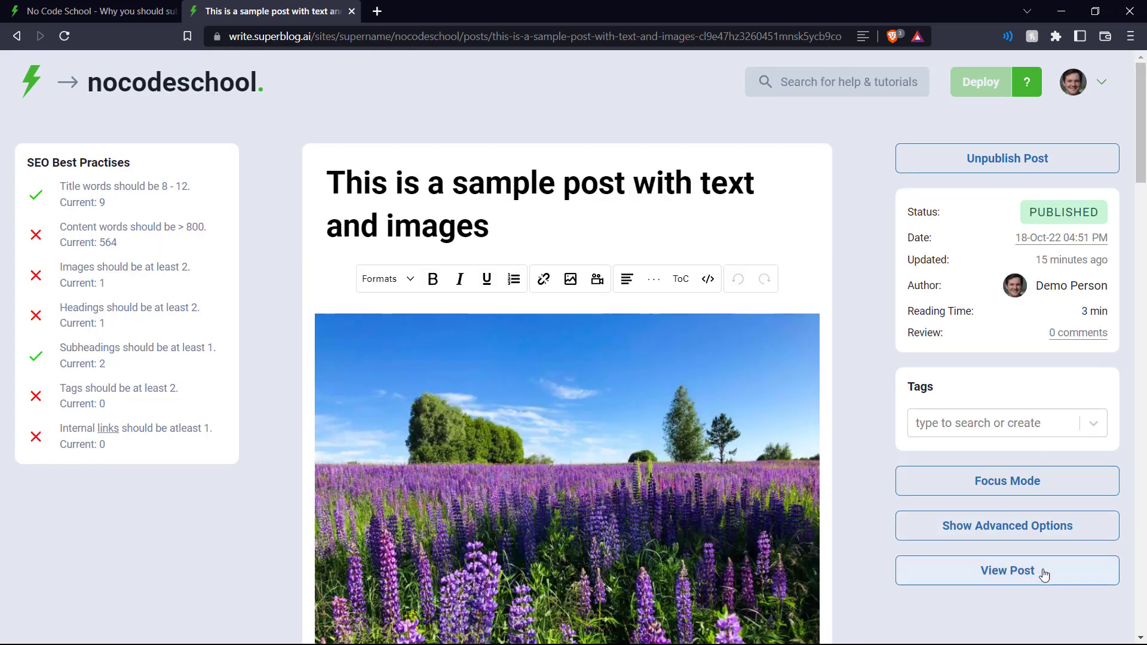
pyautogui.click(1043, 573)
pyautogui.rightClick(439, 36)
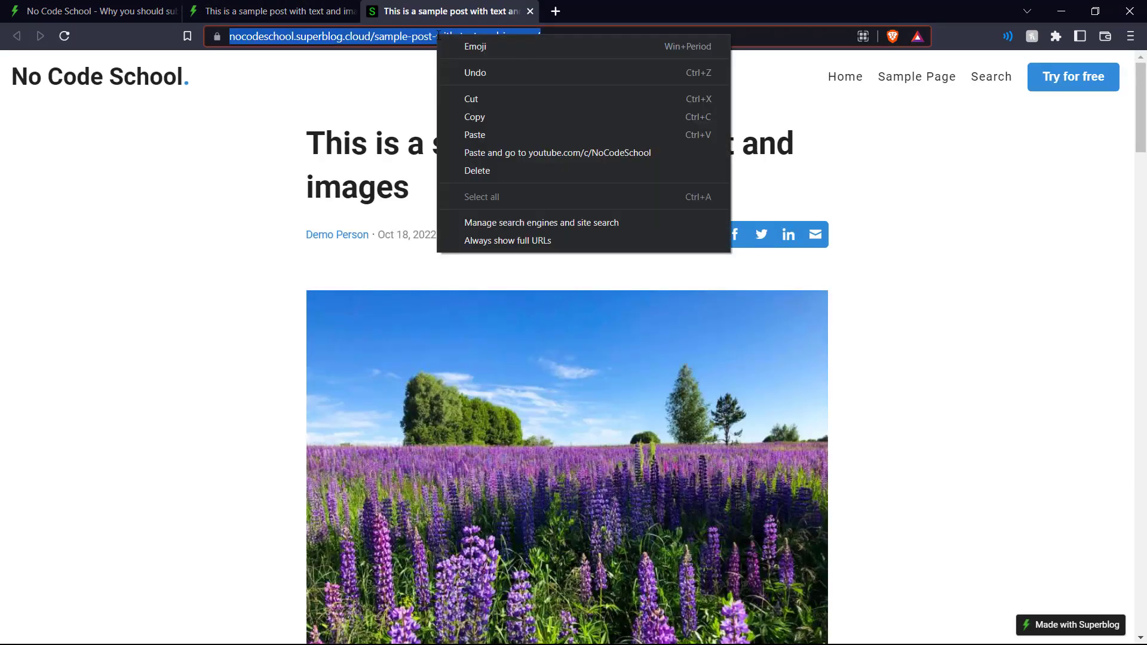
pyautogui.click(492, 116)
pyautogui.click(530, 12)
pyautogui.click(352, 11)
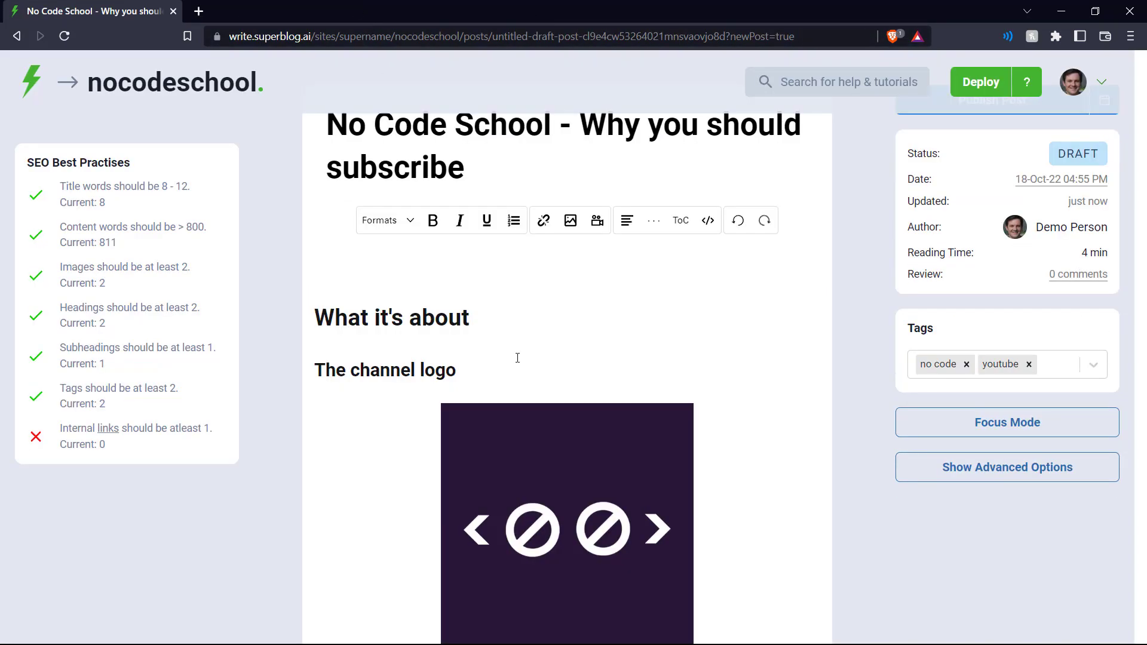
# - Paste the sample post link as a new final paragraph of the No Code School draft
pyautogui.scroll(-8, 553, 351)
pyautogui.scroll(3, 561, 334)
pyautogui.scroll(-7, 561, 334)
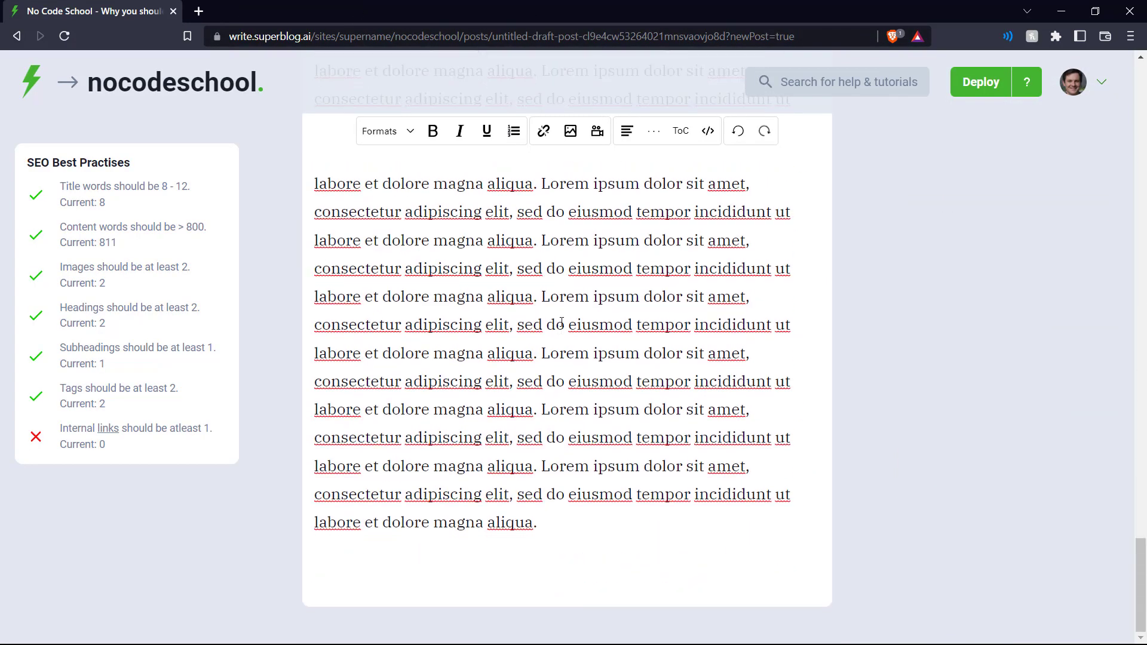
pyautogui.press('Return')
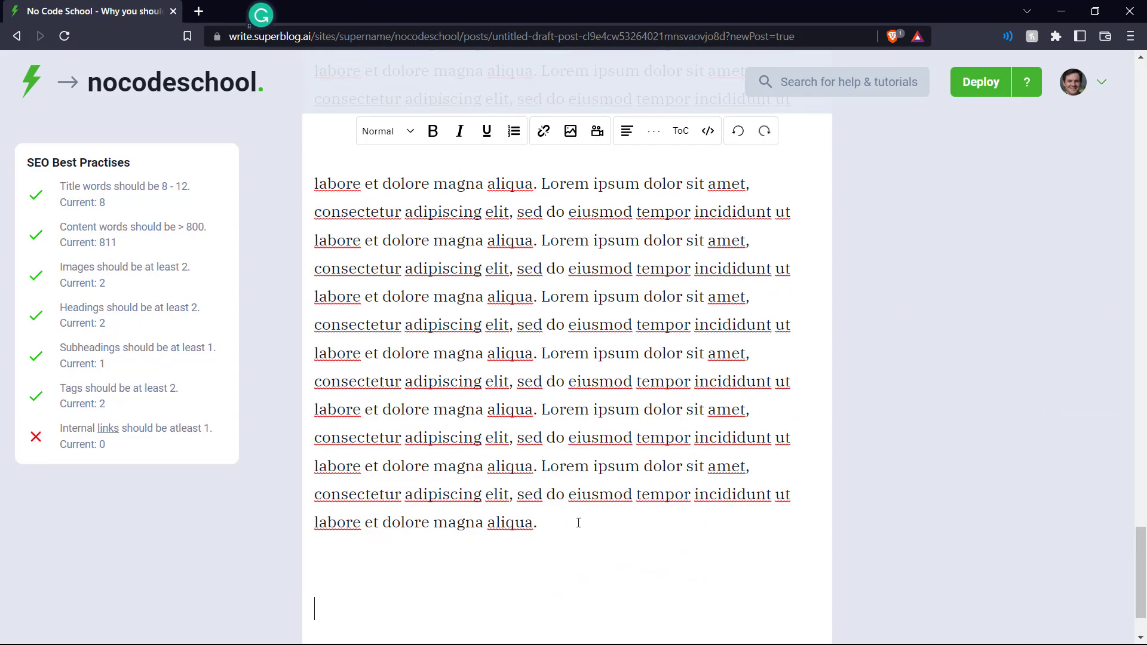
pyautogui.hotkey('ctrl', 'v')
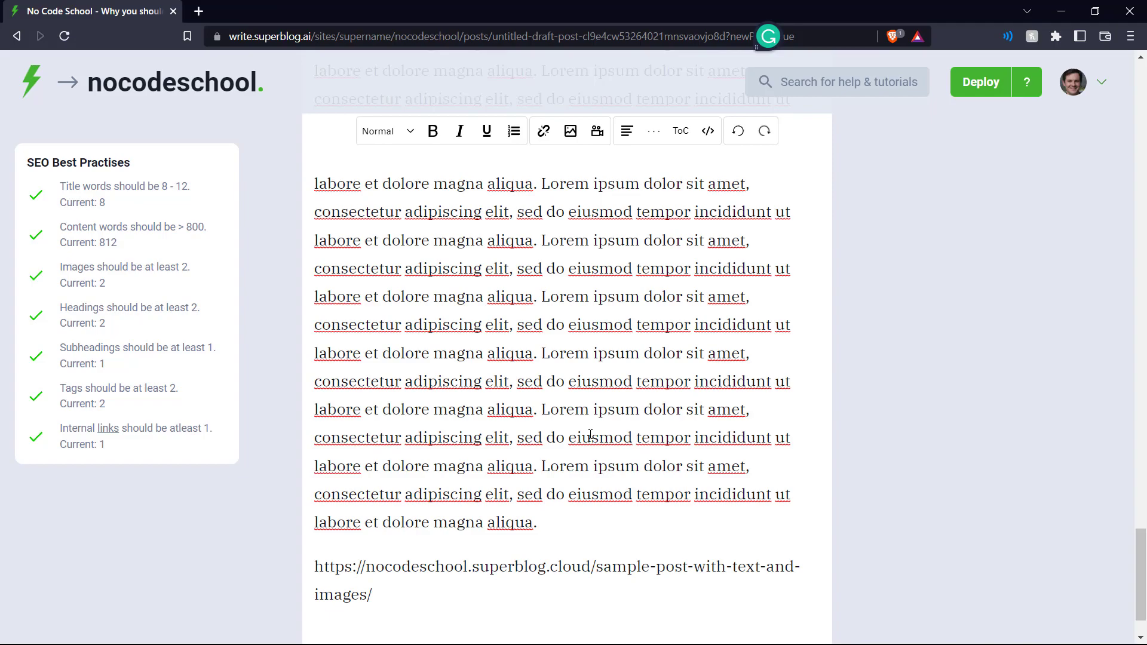
pyautogui.scroll(20, 590, 435)
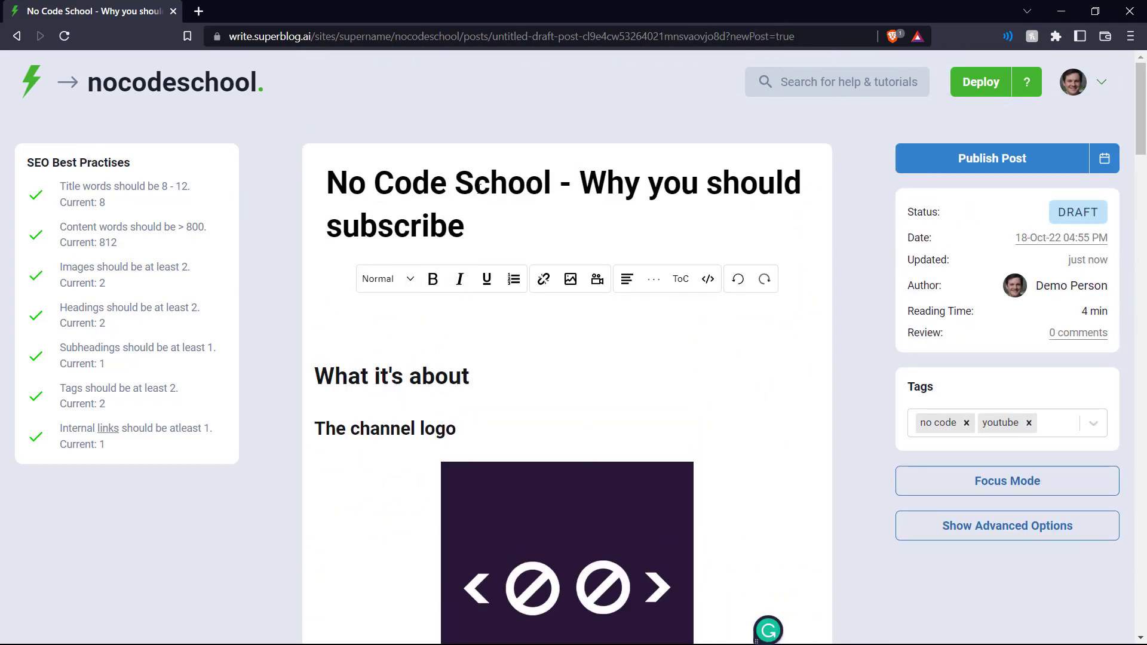
# - Deploy the site and publish the No Code School post now instead of scheduling it
pyautogui.click(988, 89)
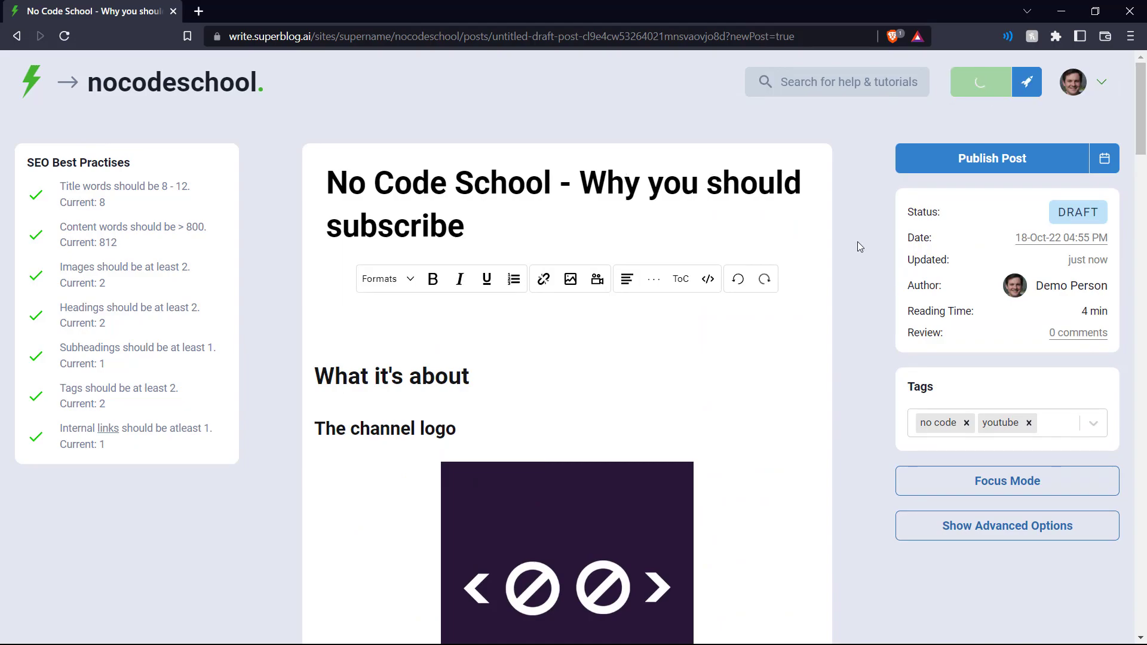
pyautogui.click(1102, 159)
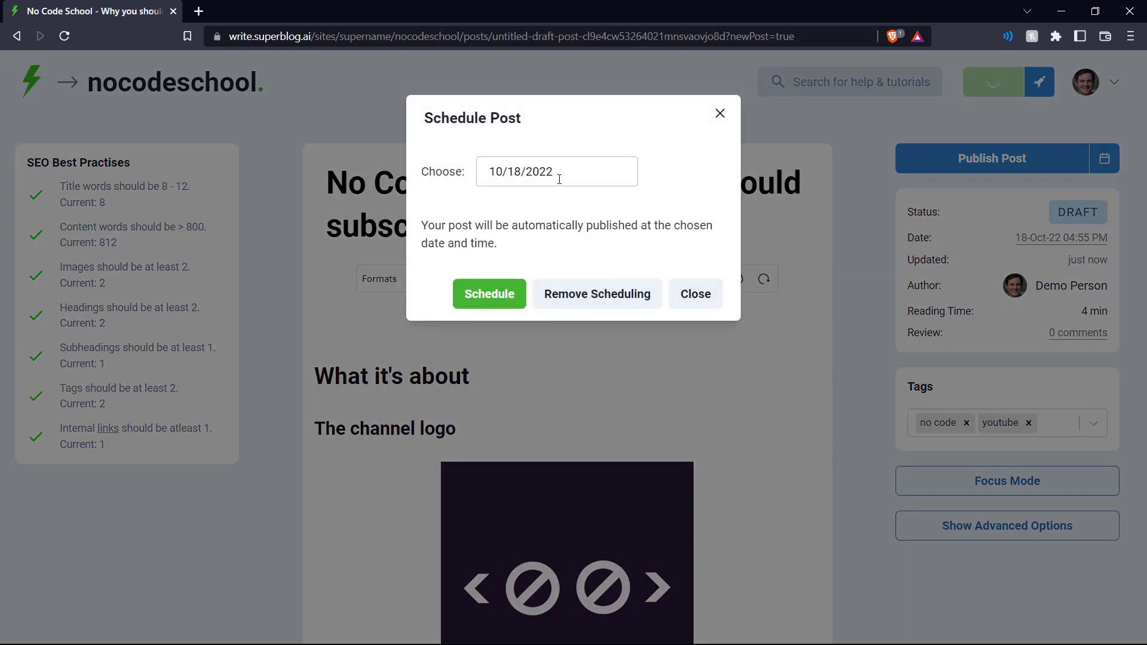
pyautogui.click(720, 113)
pyautogui.click(1000, 160)
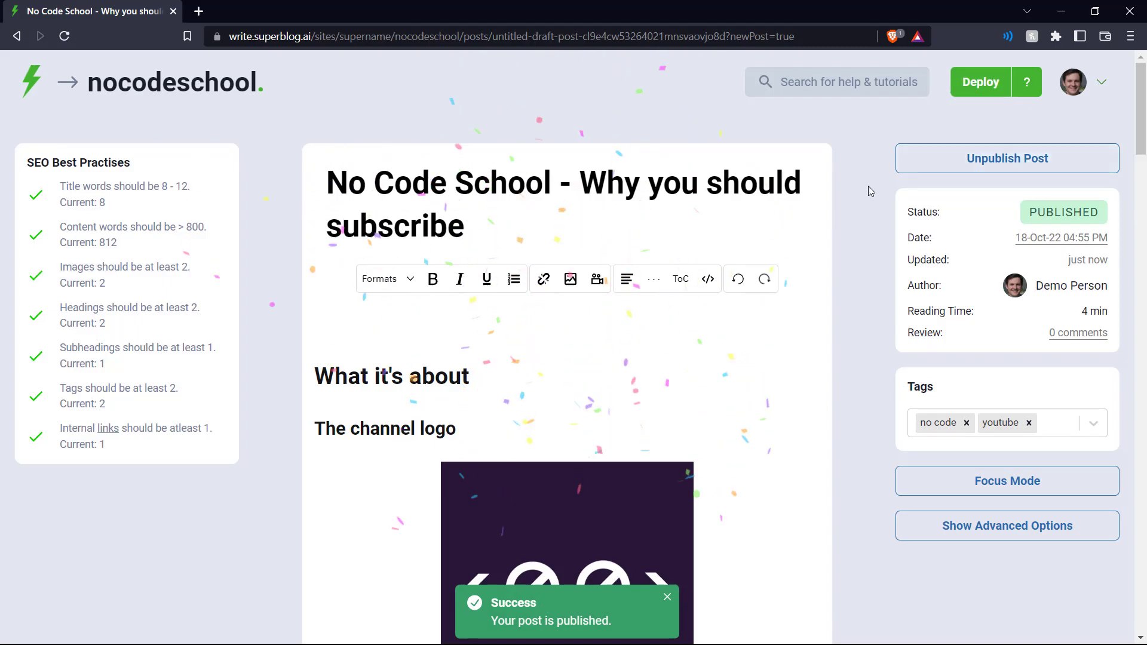
pyautogui.scroll(-3, 863, 341)
pyautogui.scroll(3, 863, 341)
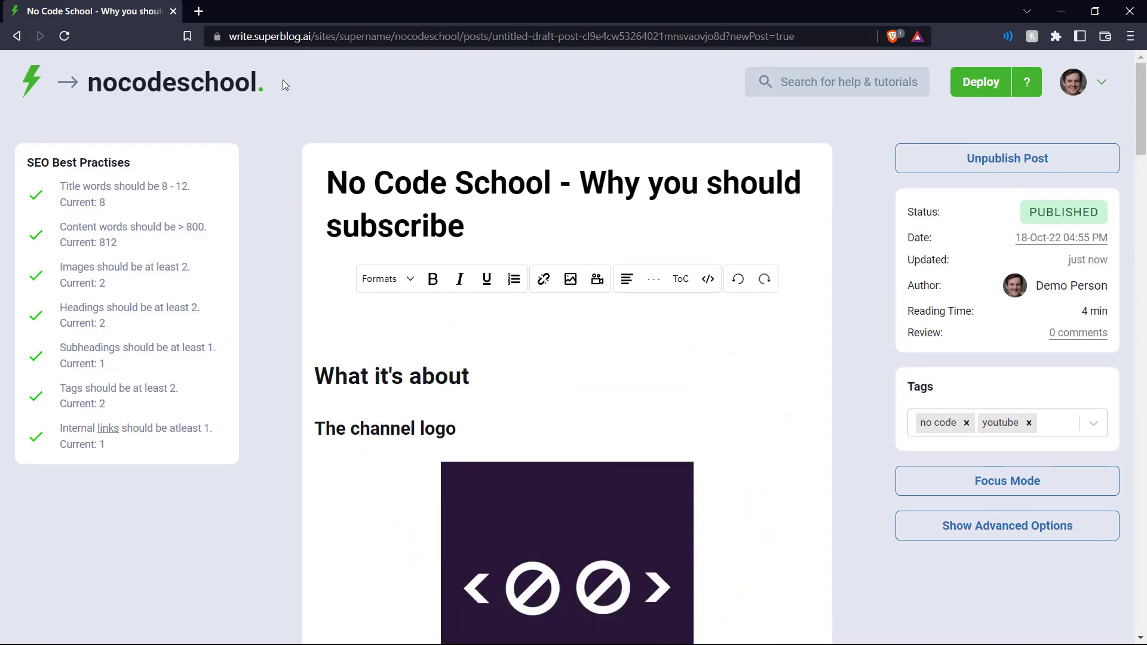
# - Return to the Posts list and browse the live blog at nocodeschool.superblog.cloud in a new tab
pyautogui.click(161, 95)
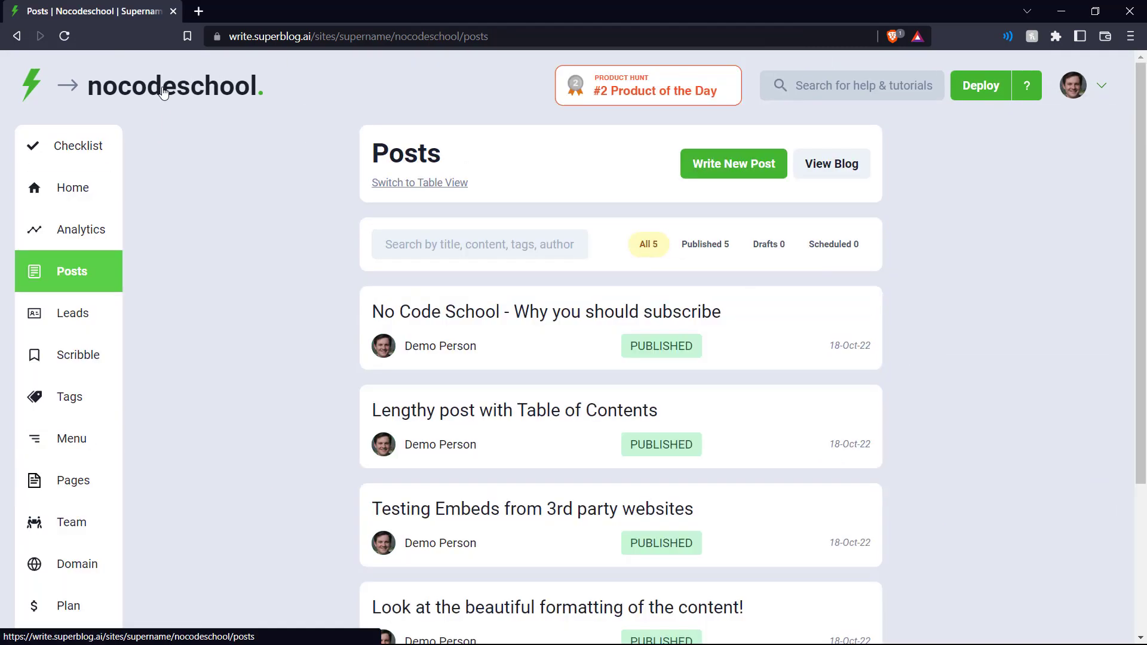
pyautogui.click(820, 164)
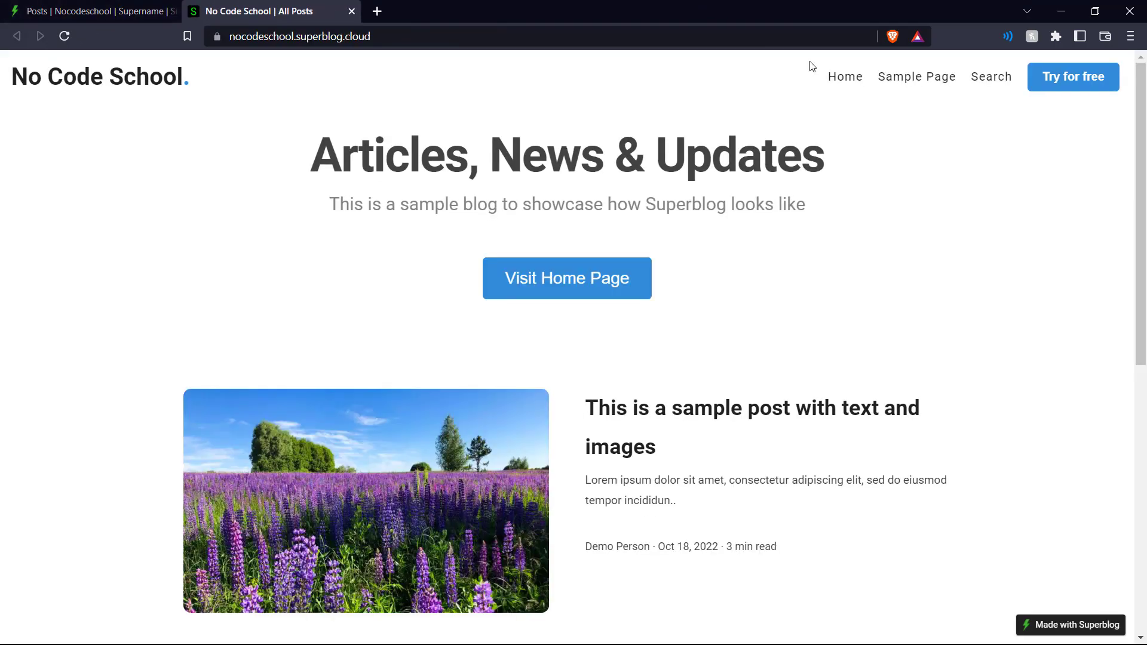
pyautogui.scroll(-9, 691, 259)
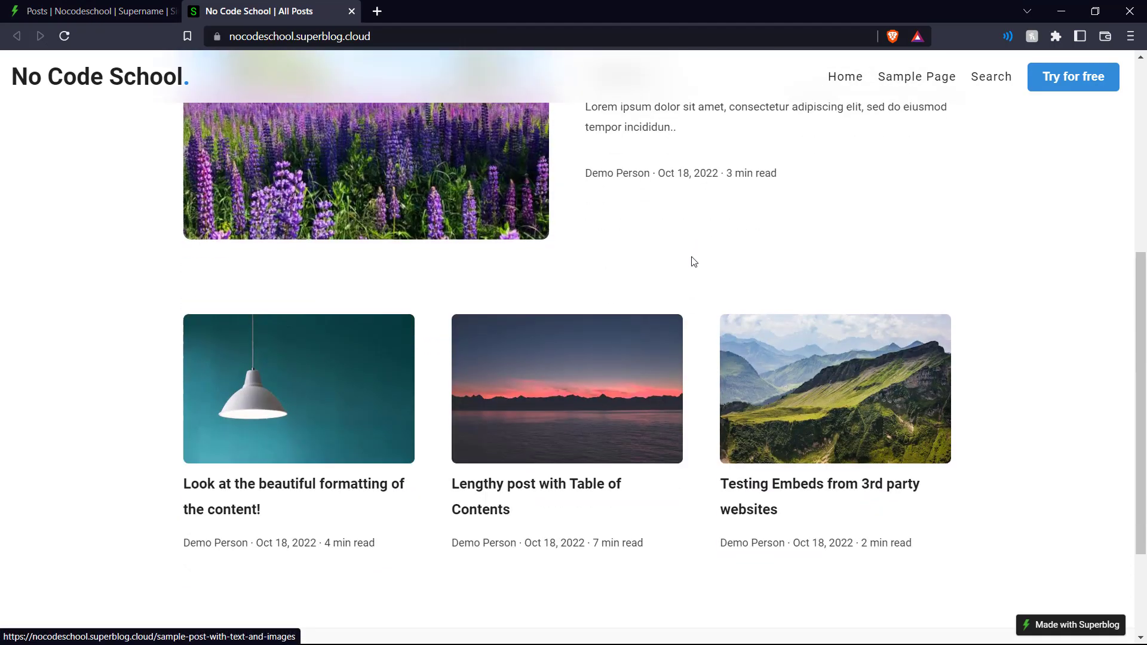
pyautogui.scroll(9, 619, 253)
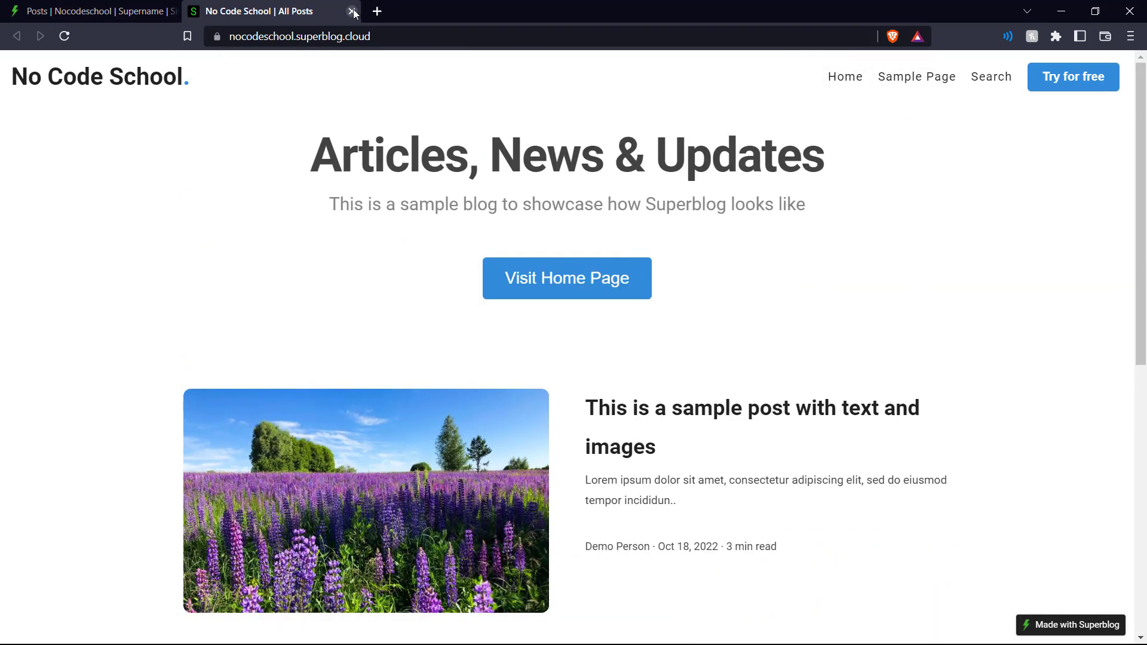
# - Delete the sample post with text and images, then redeploy the site
pyautogui.click(353, 12)
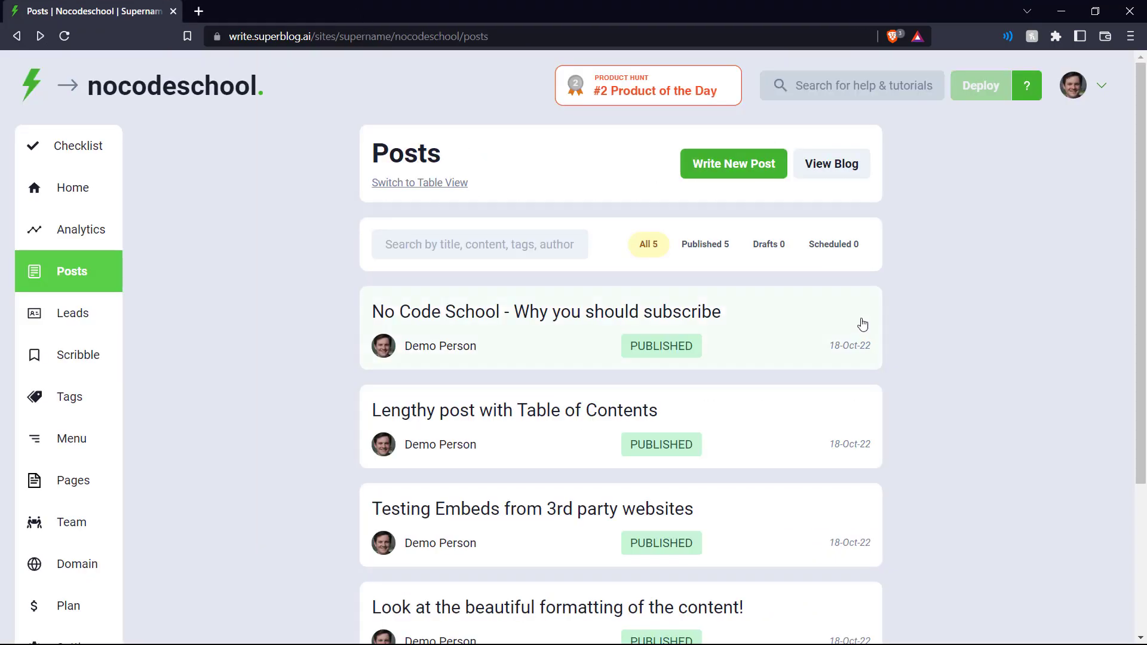
pyautogui.scroll(-2, 942, 369)
pyautogui.scroll(-1, 920, 341)
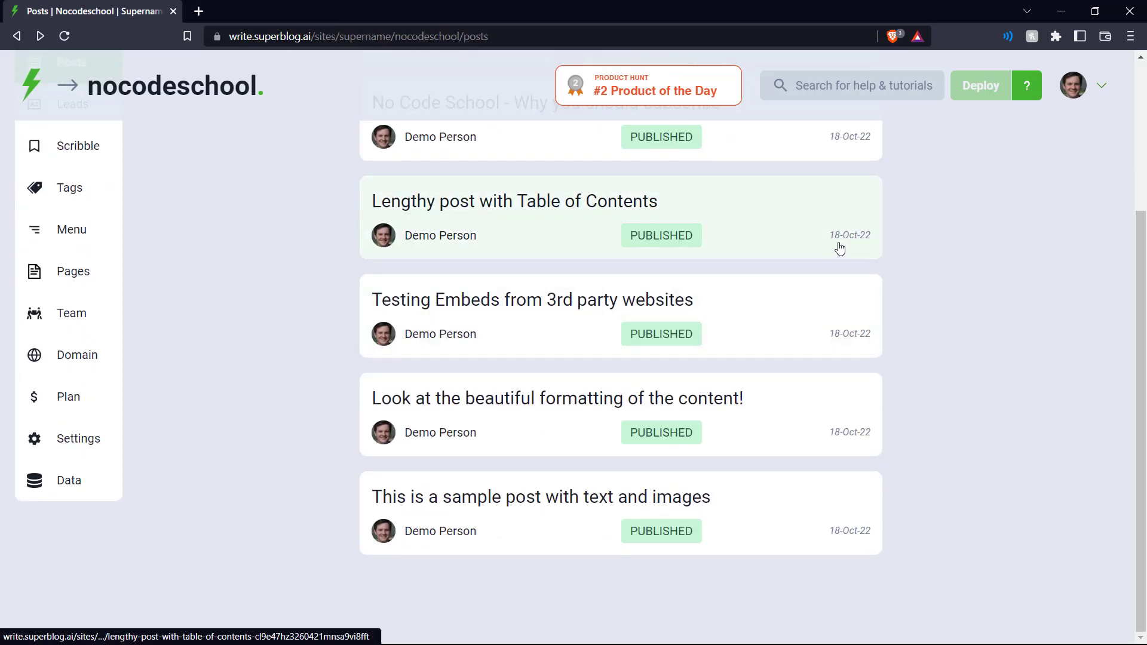
pyautogui.click(775, 500)
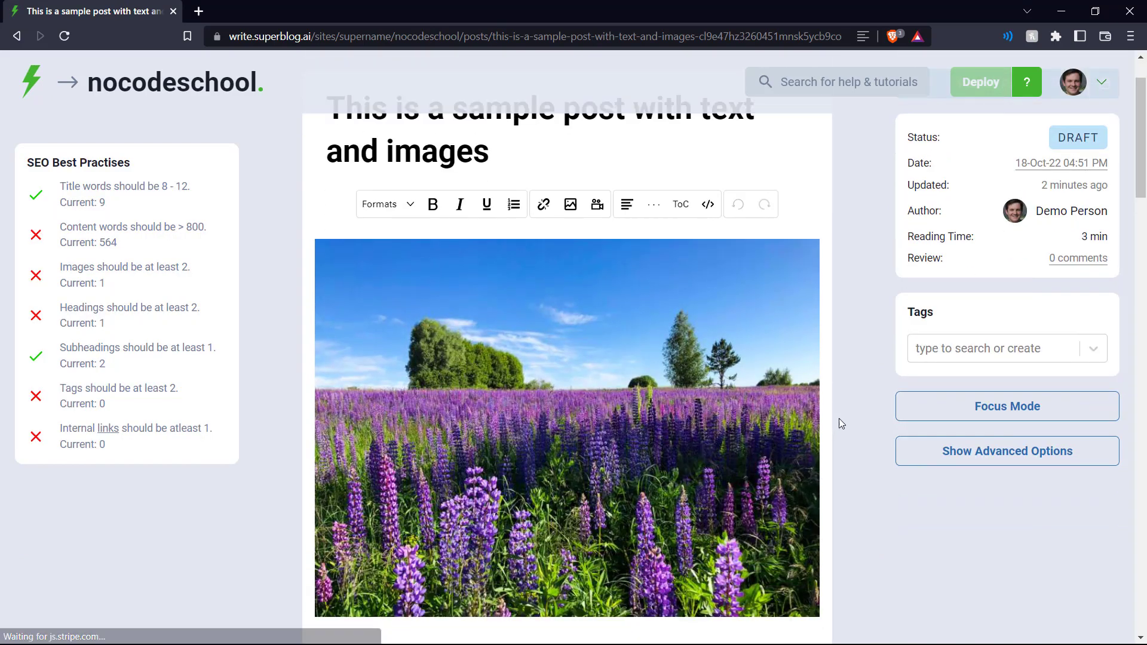
pyautogui.click(980, 450)
pyautogui.scroll(-5, 980, 442)
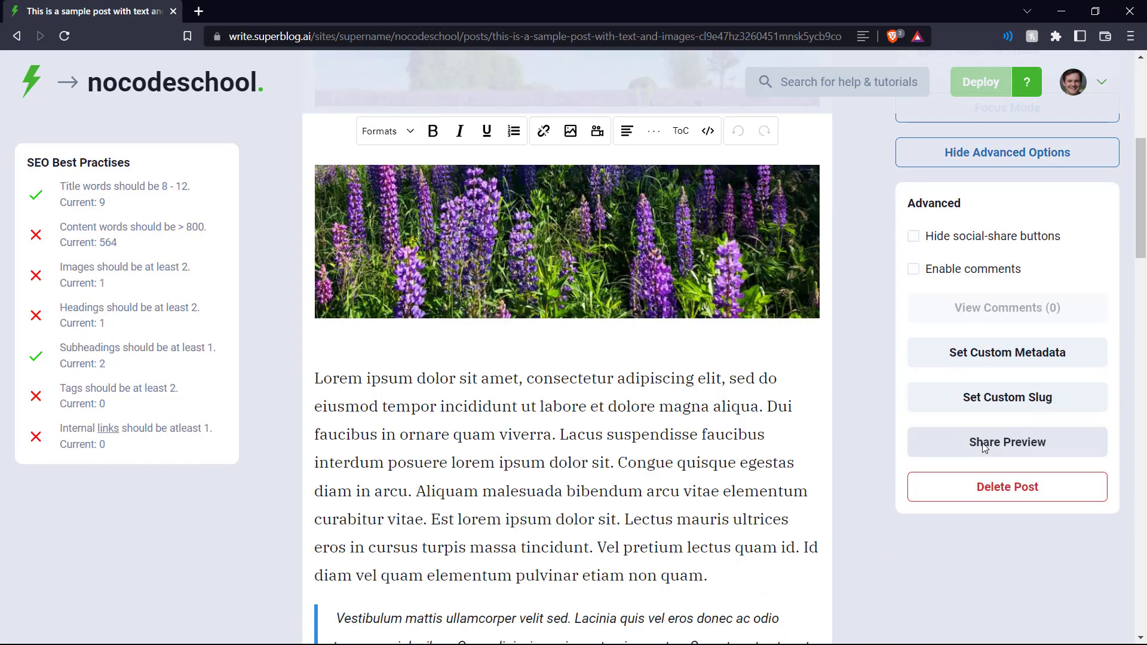
pyautogui.click(1003, 500)
pyautogui.click(632, 190)
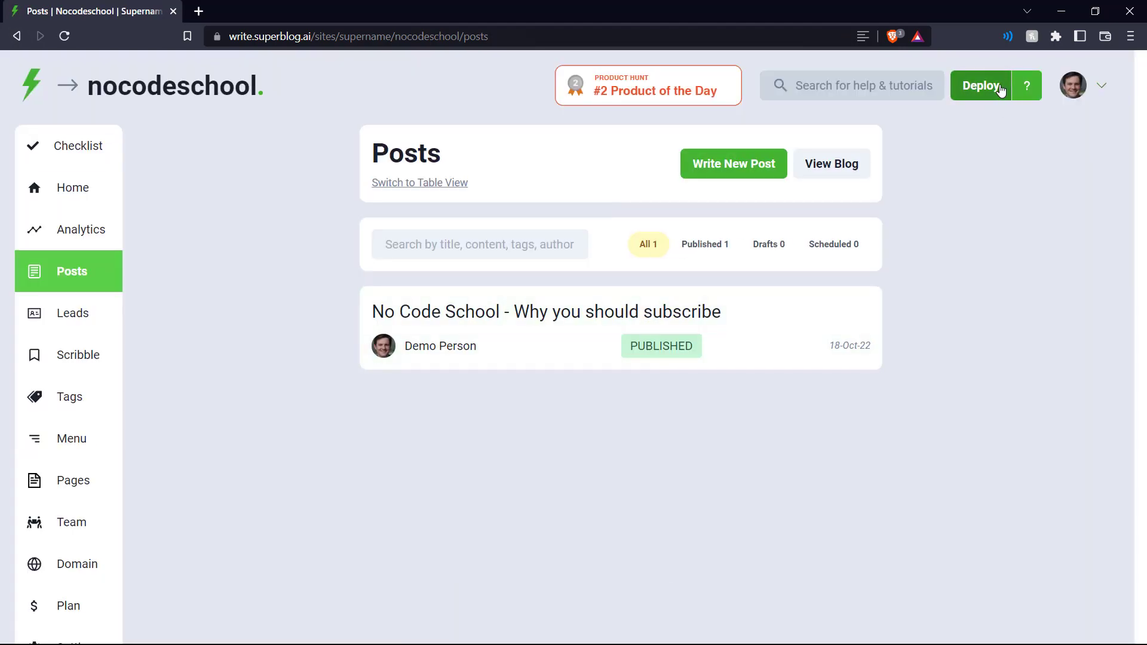
pyautogui.click(989, 90)
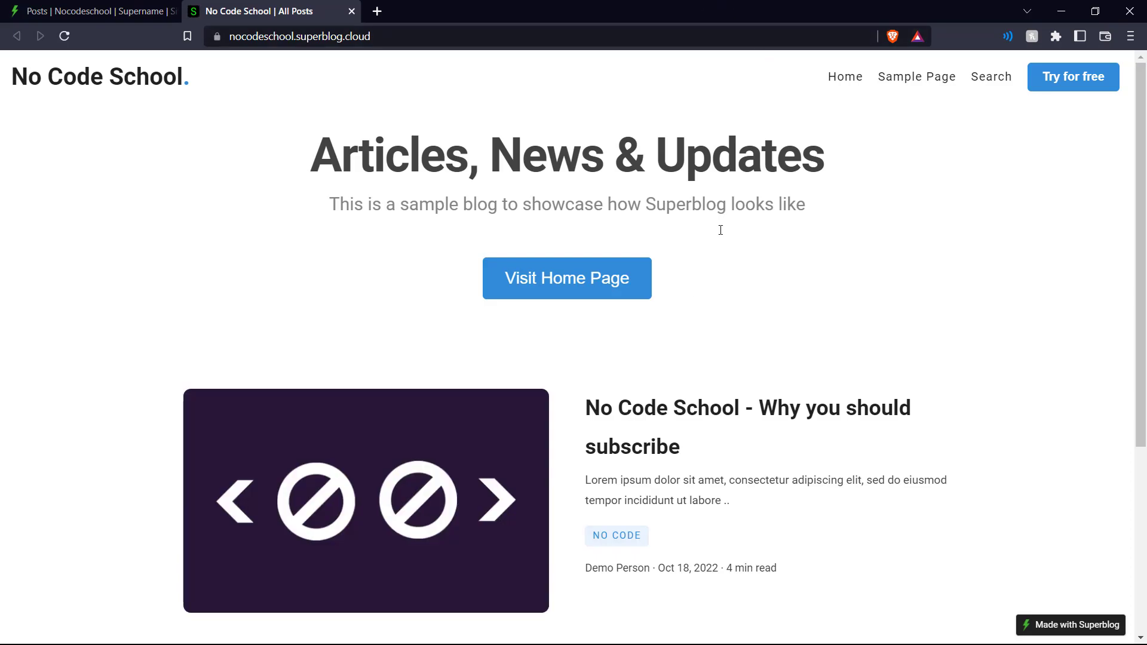
# - Scroll the live blog to confirm only the subscribe post is listed
pyautogui.scroll(-2, 665, 389)
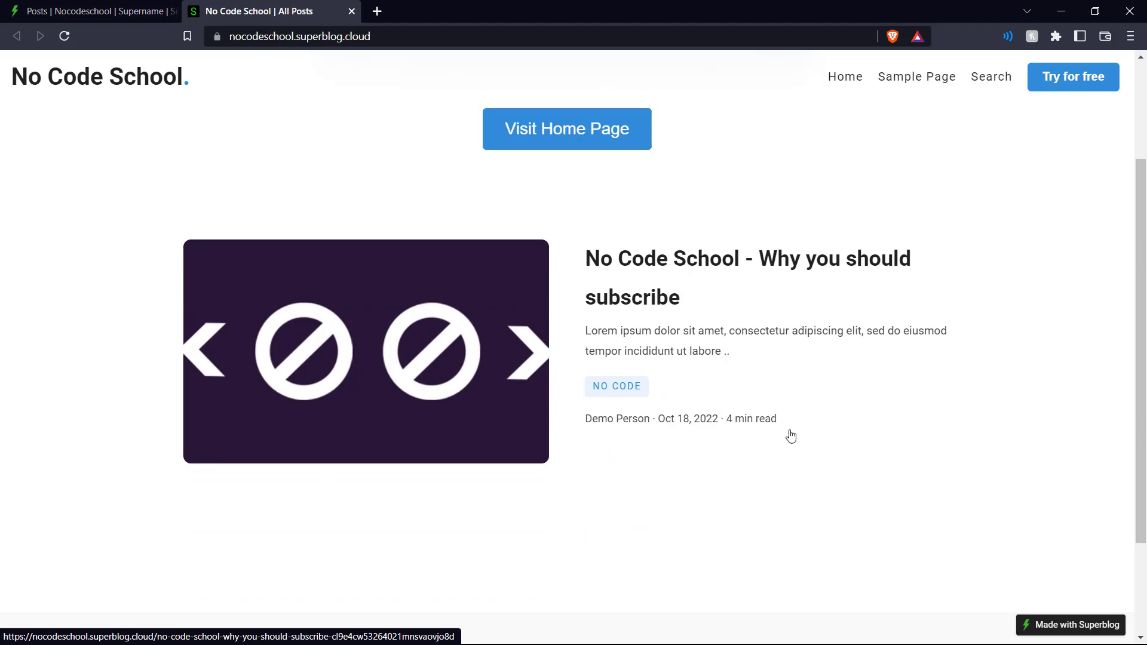
pyautogui.scroll(2, 802, 453)
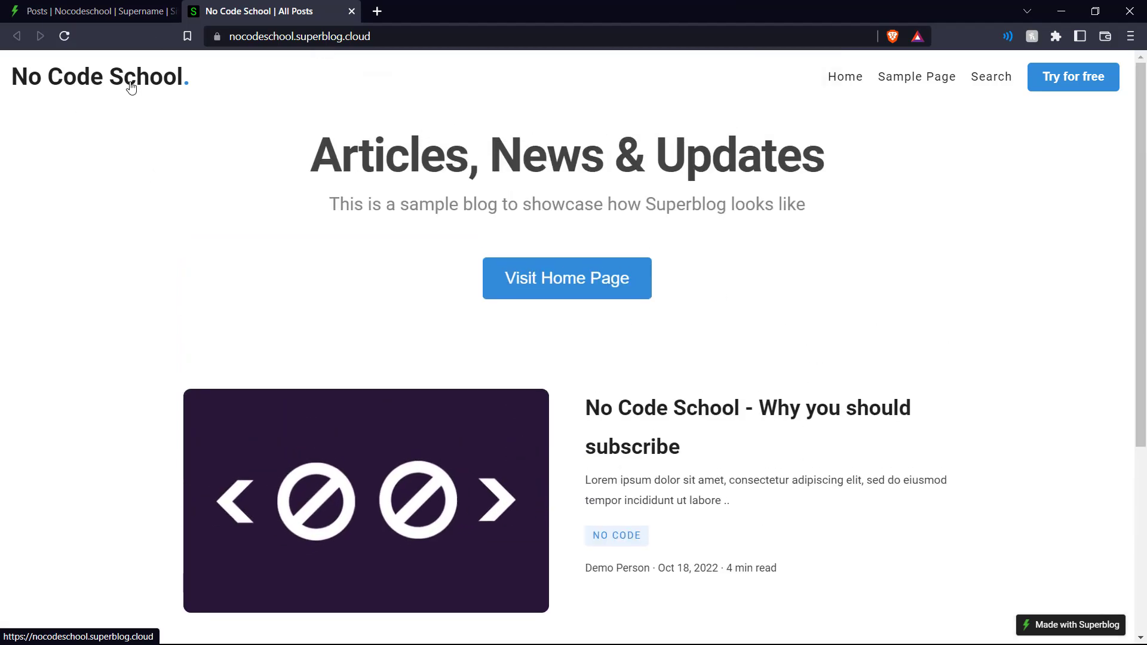
# - In site Settings, set the accent colour to A020F0, choose Dark Mode (beta) and save
pyautogui.click(352, 10)
pyautogui.scroll(-3, 84, 385)
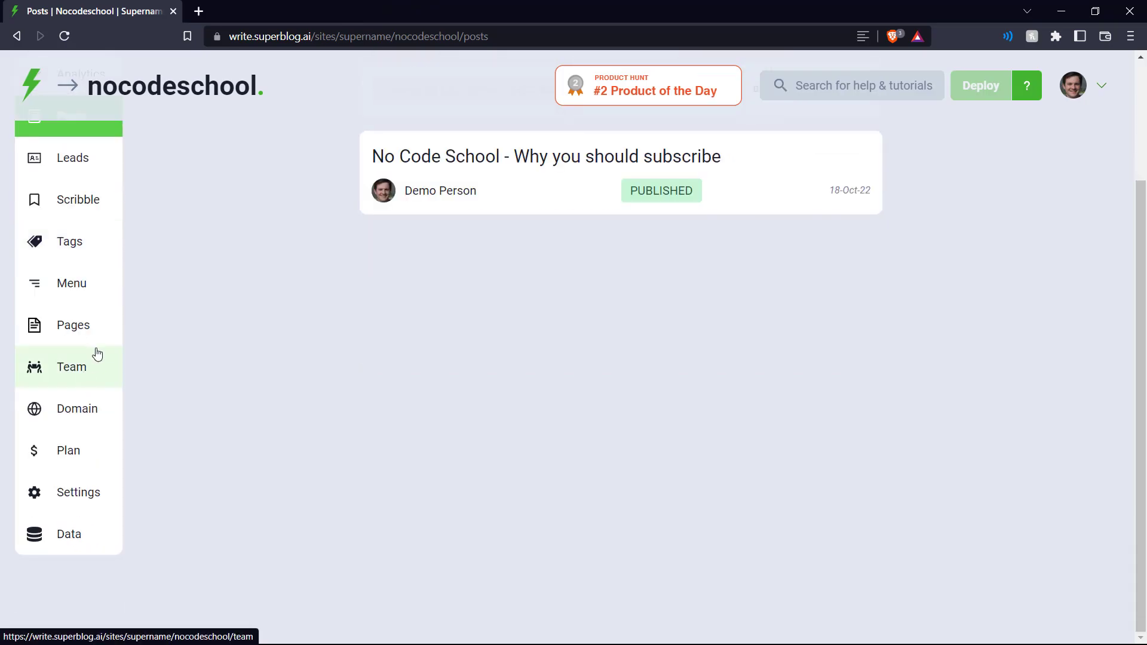
pyautogui.click(66, 483)
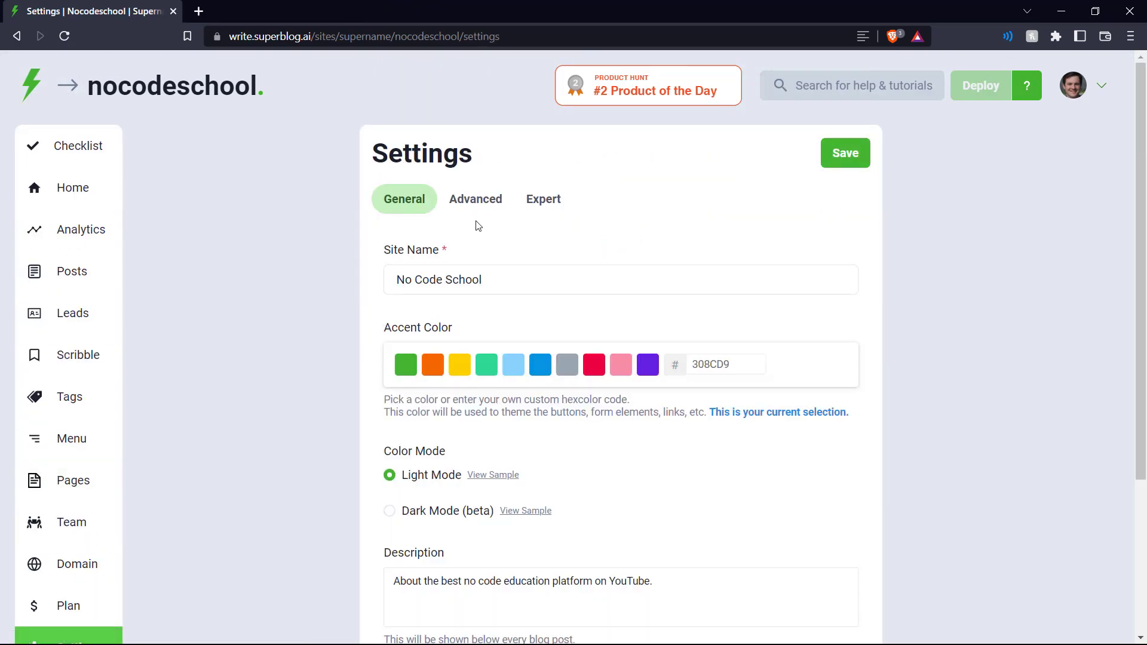
pyautogui.scroll(-1, 776, 282)
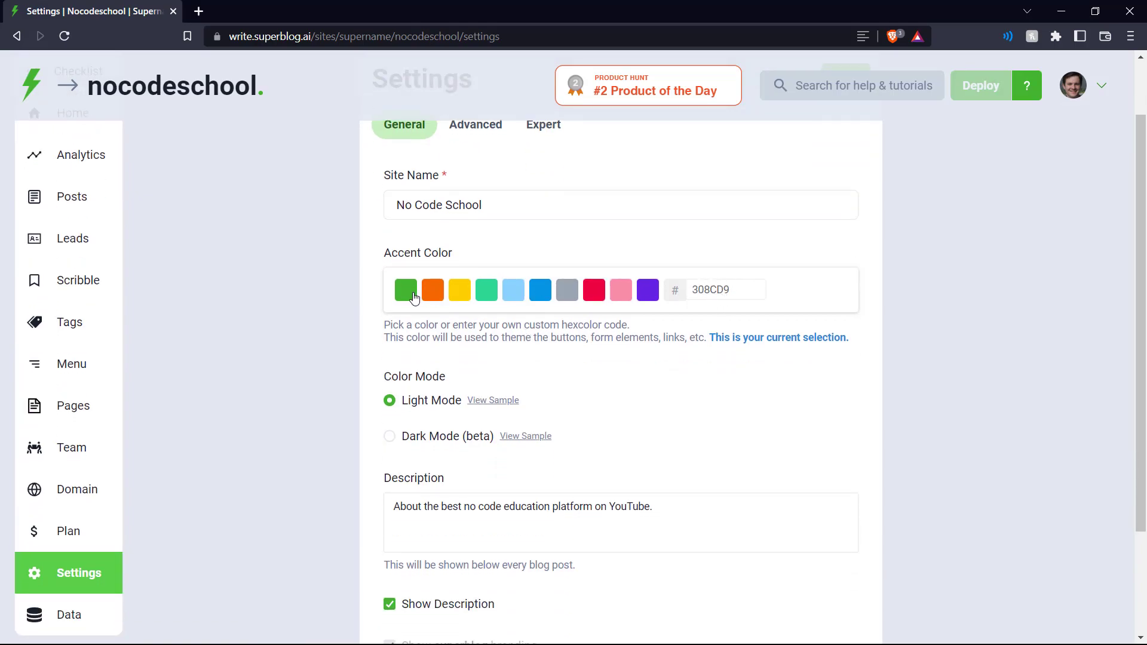
pyautogui.scroll(1, 429, 315)
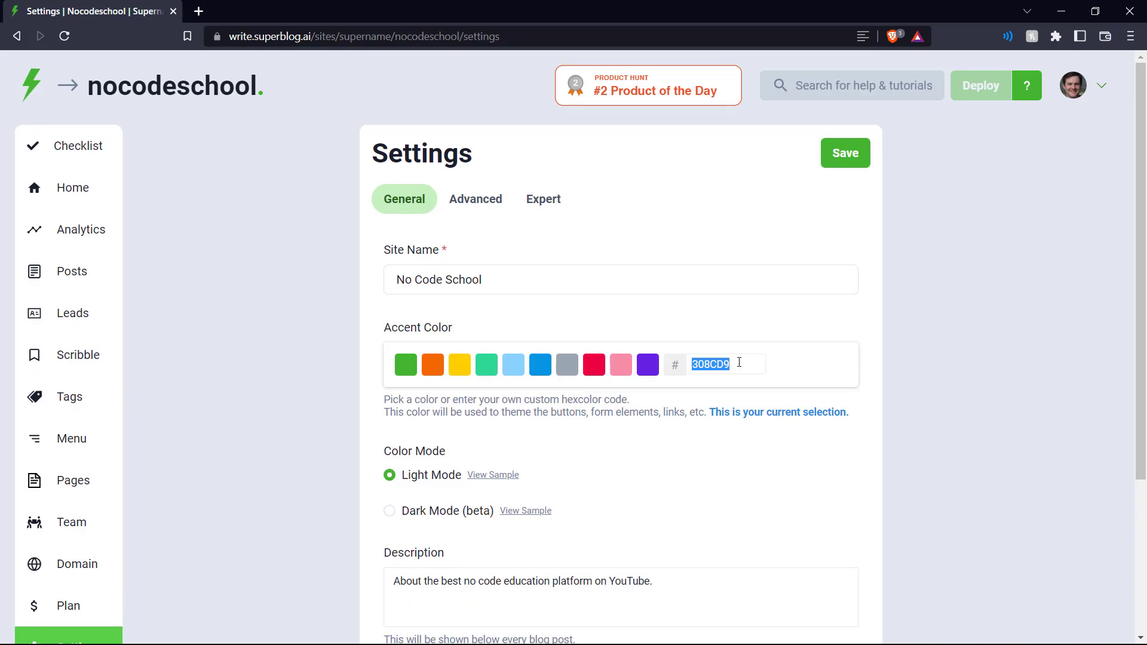
pyautogui.write('#A020F0')
pyautogui.click(835, 164)
pyautogui.scroll(-2, 520, 374)
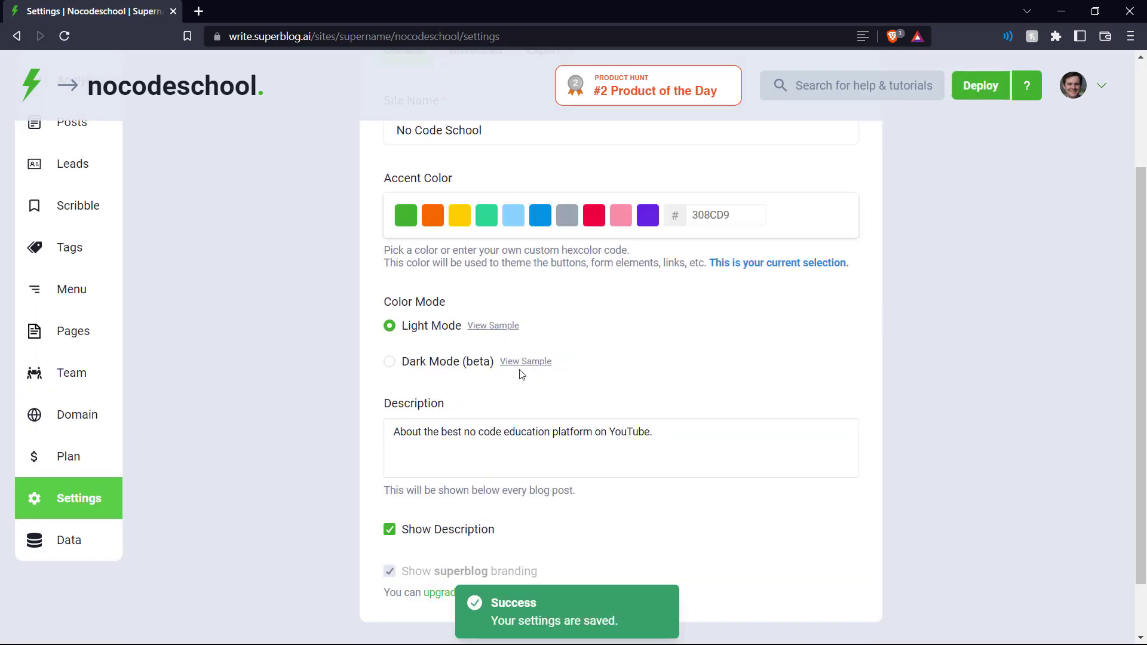
pyautogui.click(600, 371)
# - In Advanced settings, upload nocode.png as the site logo
pyautogui.scroll(3, 603, 369)
pyautogui.click(485, 194)
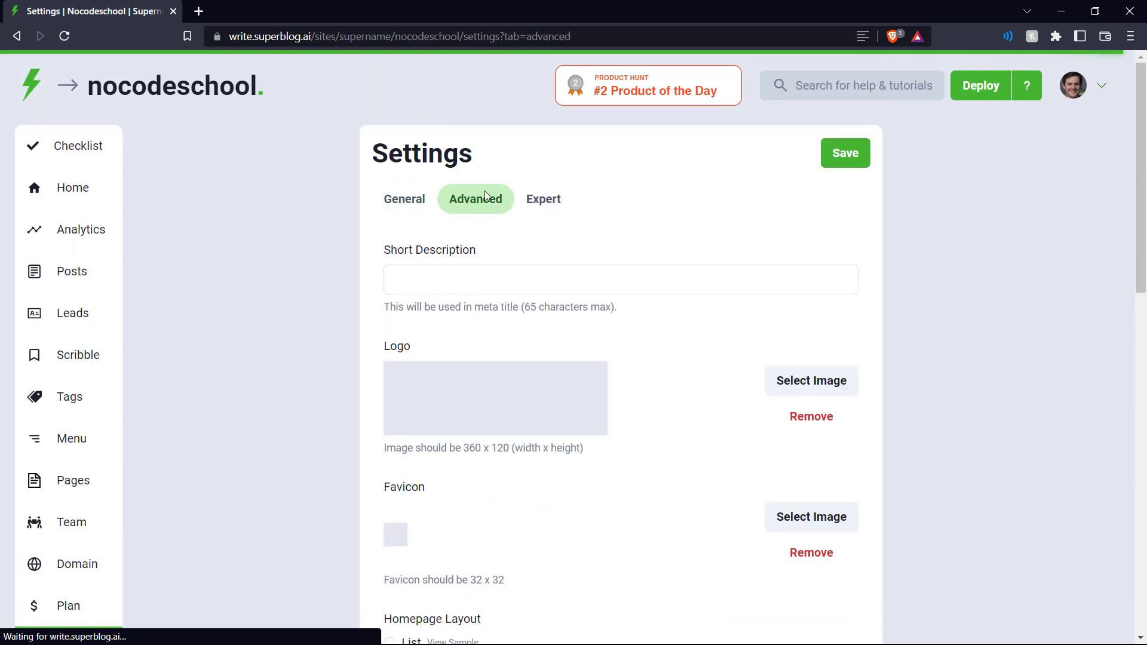
pyautogui.scroll(-1, 650, 317)
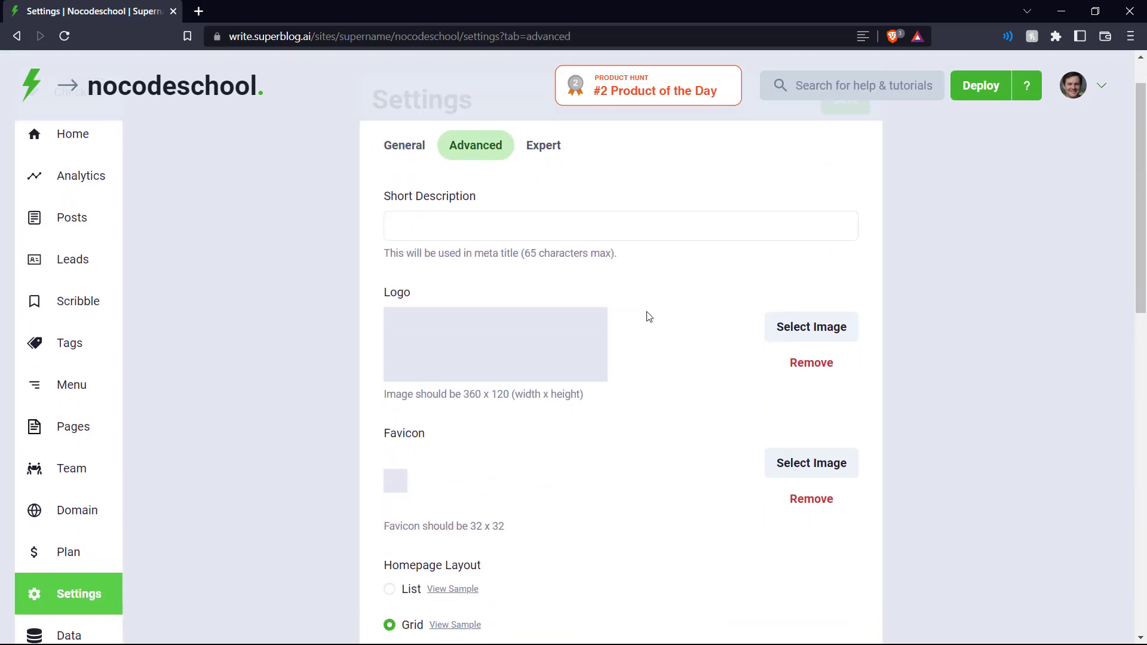
pyautogui.scroll(1, 645, 317)
pyautogui.scroll(-1, 646, 312)
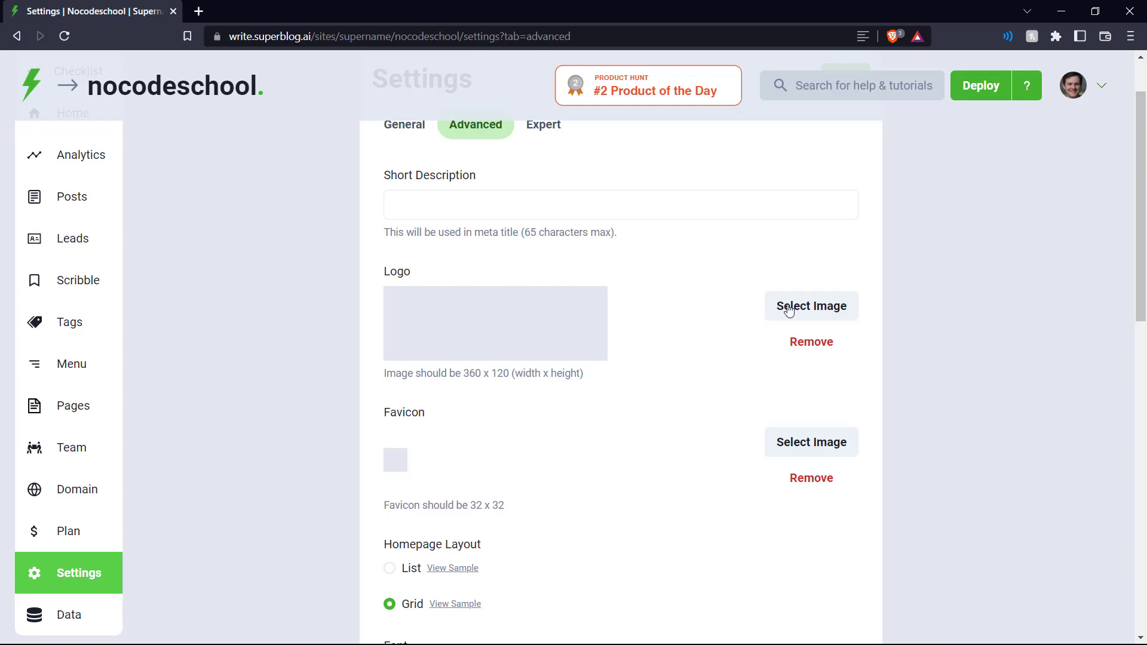
pyautogui.click(789, 310)
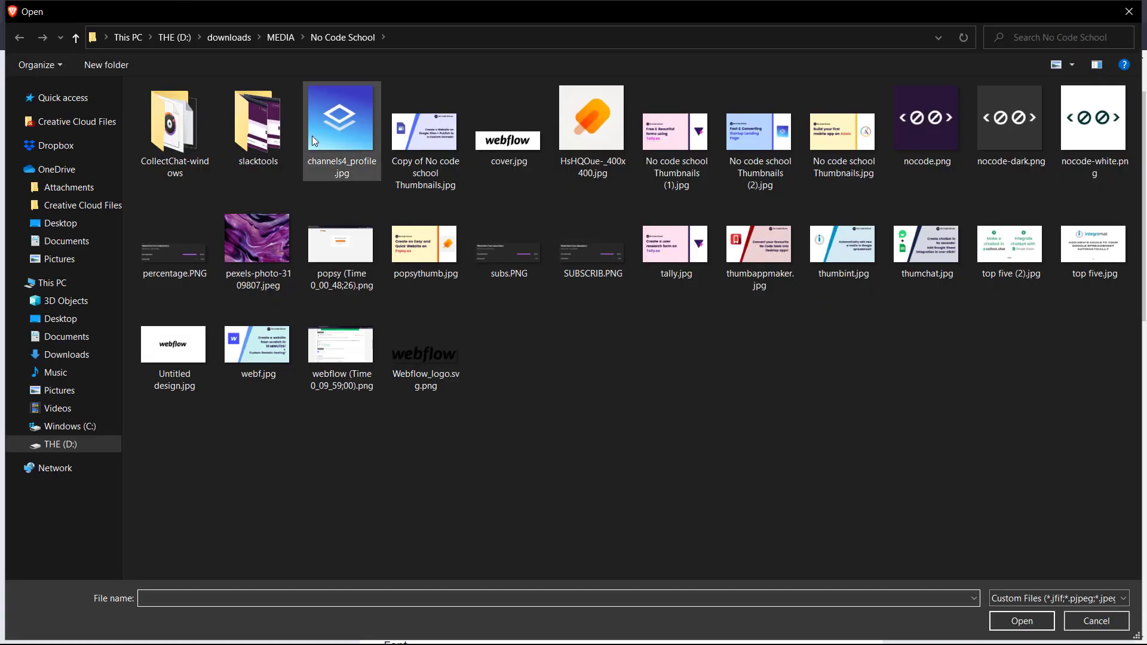
pyautogui.doubleClick(890, 131)
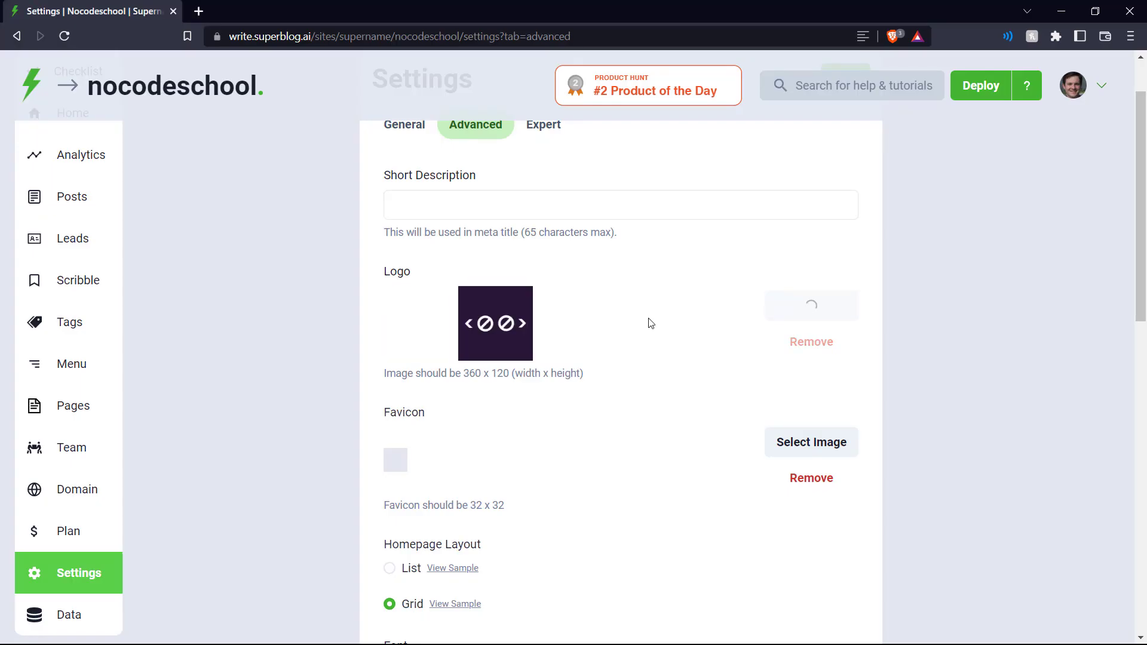
pyautogui.scroll(-4, 635, 326)
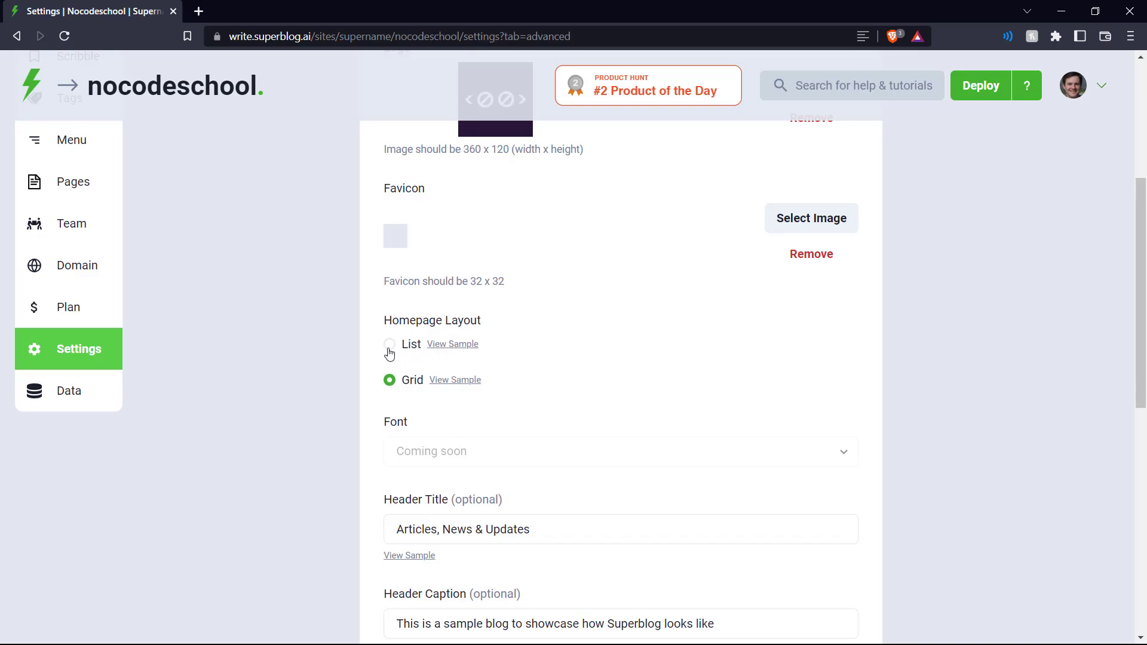
pyautogui.scroll(-4, 644, 346)
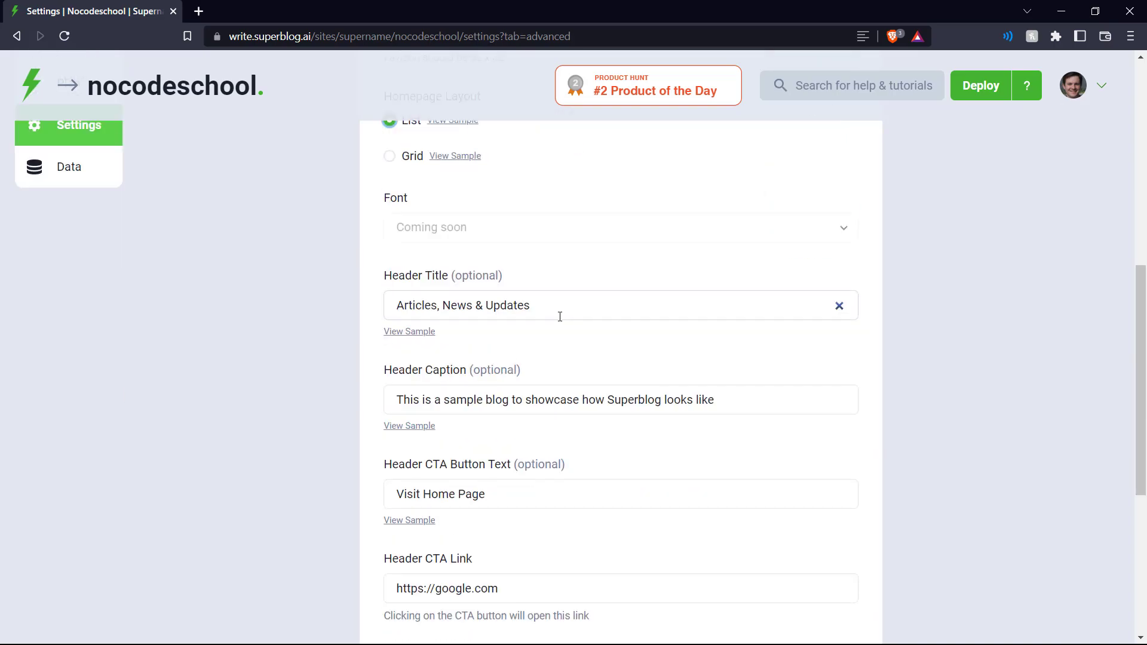
# - Clear the sample header fields; enter title 'No Code School' and caption 'Learn all about the no code revolution!'
pyautogui.click(839, 306)
pyautogui.scroll(-1, 714, 338)
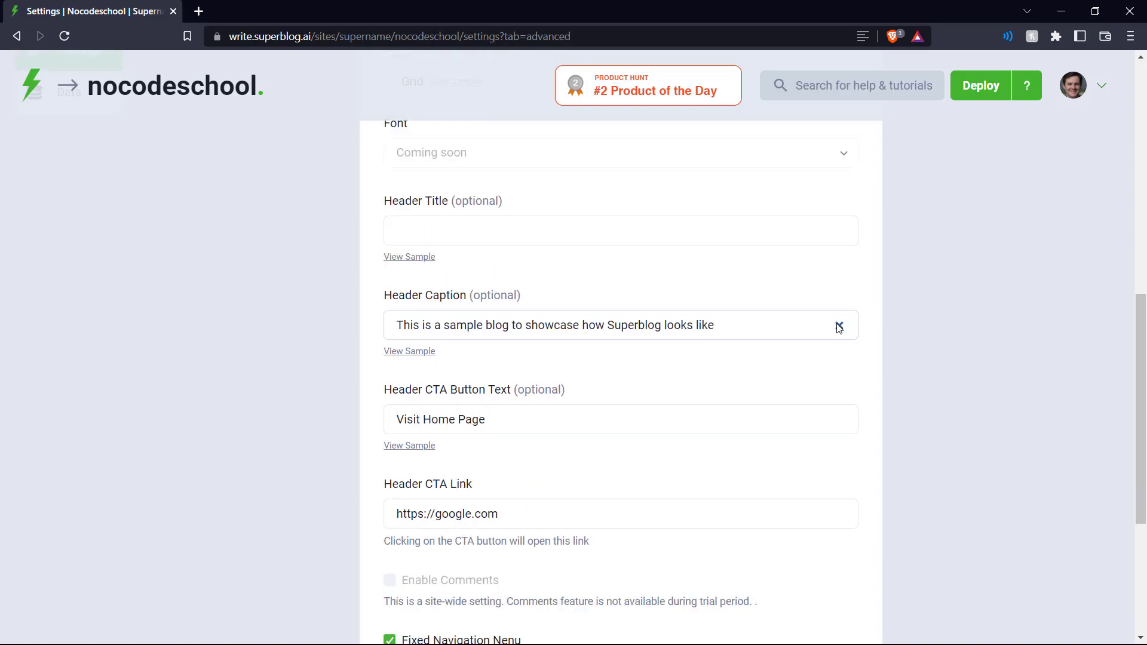
pyautogui.click(839, 325)
pyautogui.scroll(-1, 684, 377)
pyautogui.click(840, 341)
pyautogui.scroll(3, 657, 364)
pyautogui.click(511, 385)
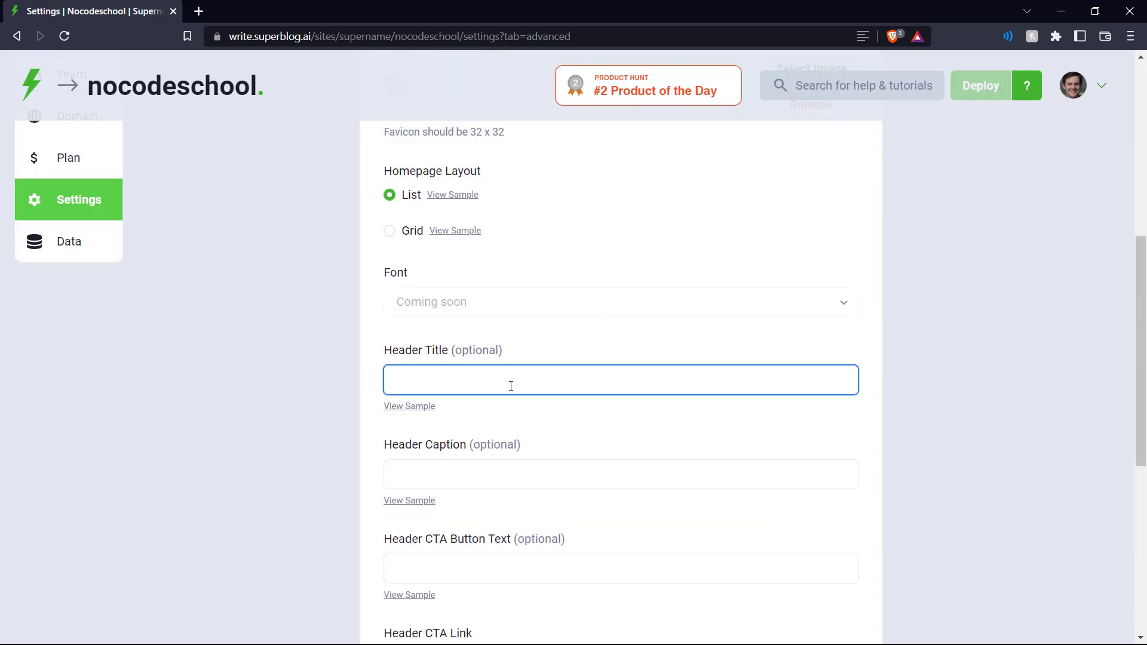
pyautogui.write('No Code School')
pyautogui.click(525, 474)
pyautogui.write('Learn all about the no code revolution!')
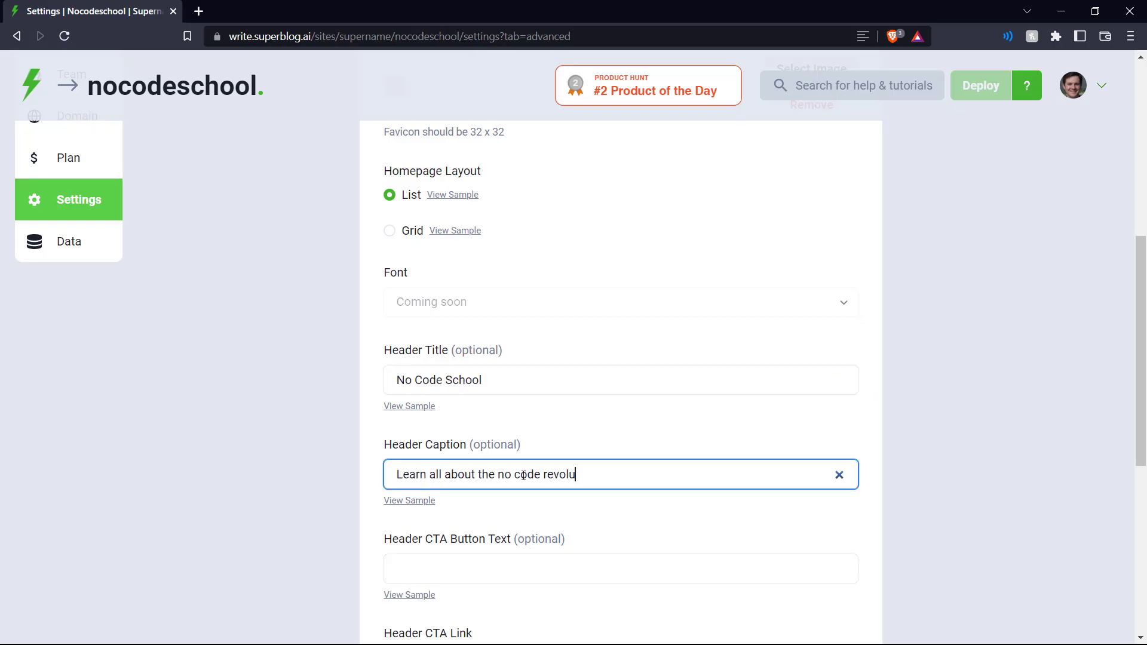
# - Set the CTA button text to 'Subscribe to the channel!' linking to the YouTube channel
pyautogui.scroll(-2, 558, 418)
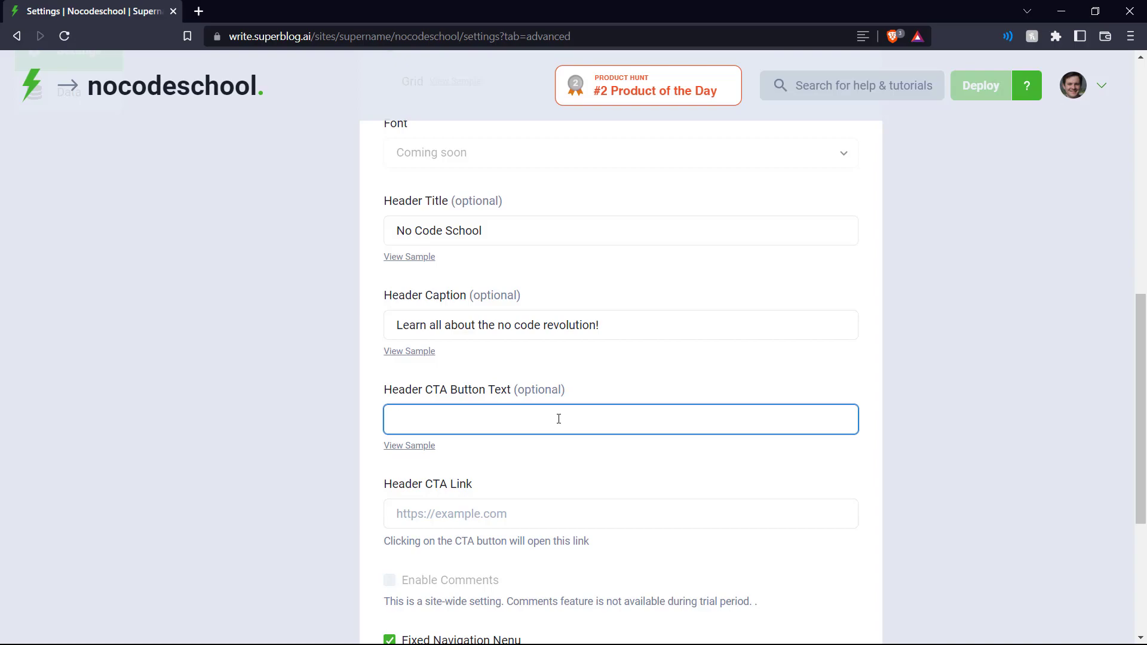
pyautogui.write('Subscribe to the channel1')
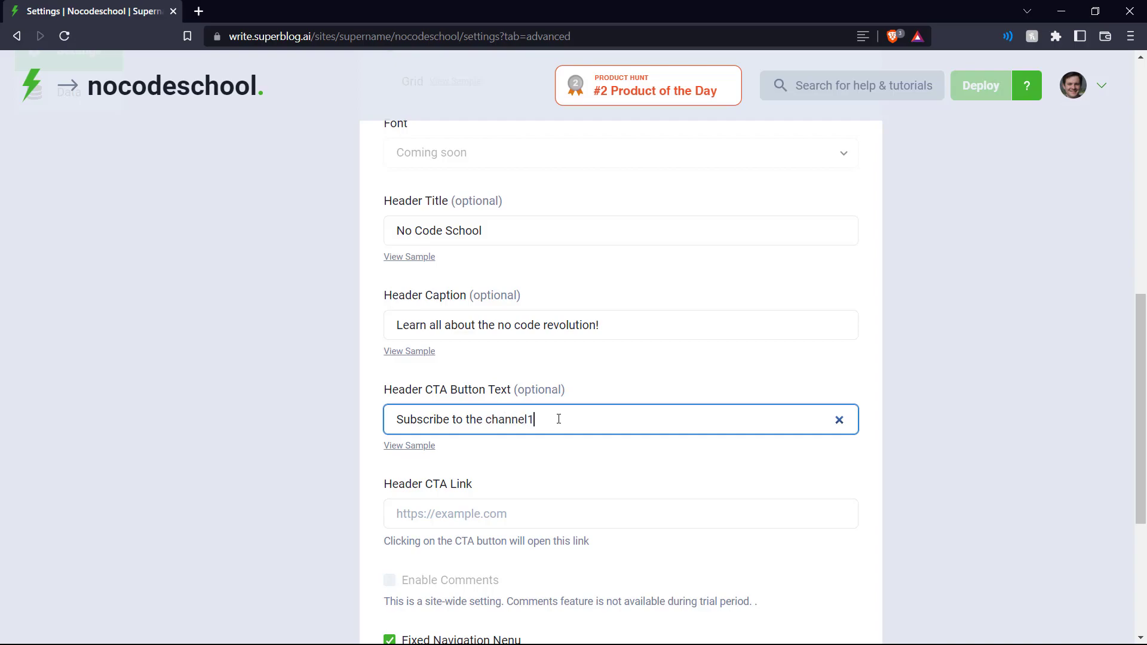
pyautogui.press('BackSpace')
pyautogui.write('!')
pyautogui.click(551, 527)
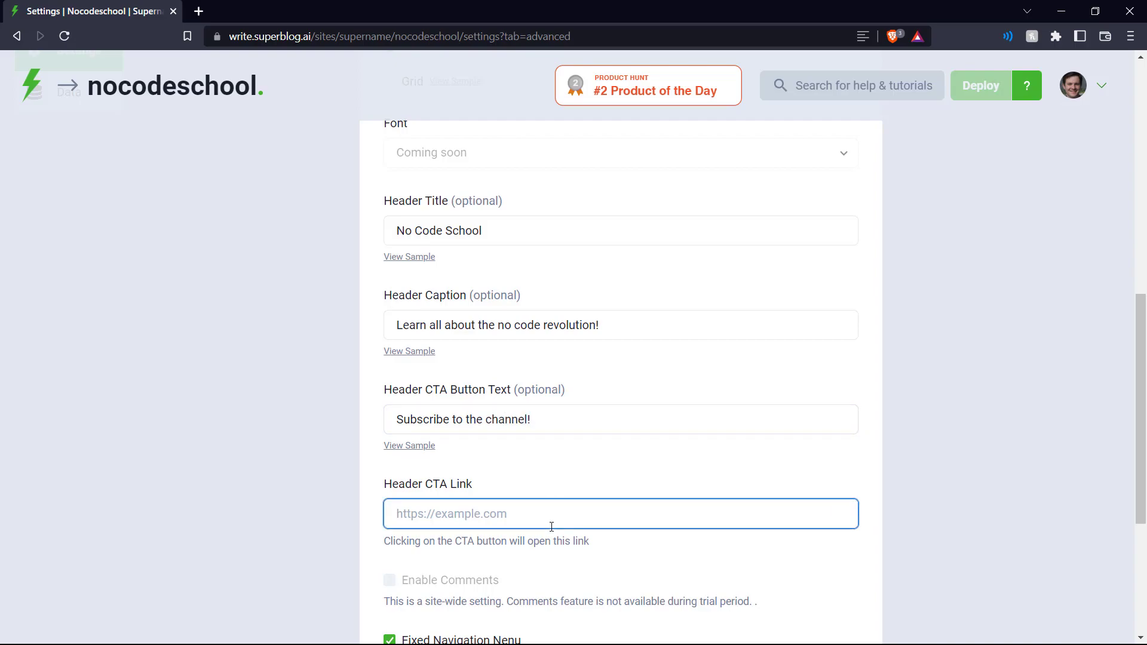
pyautogui.write('youtube')
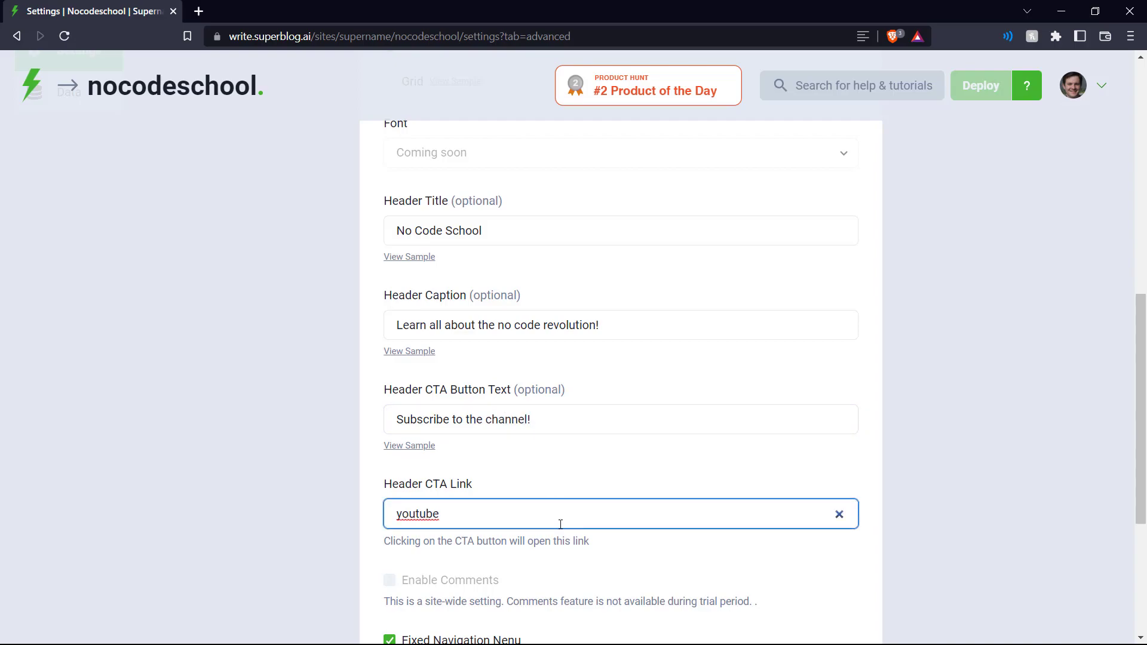
pyautogui.hotkey('ctrl', 'a')
pyautogui.write('https://www.youtube.com/c/nocodeschool')
pyautogui.scroll(-3, 740, 512)
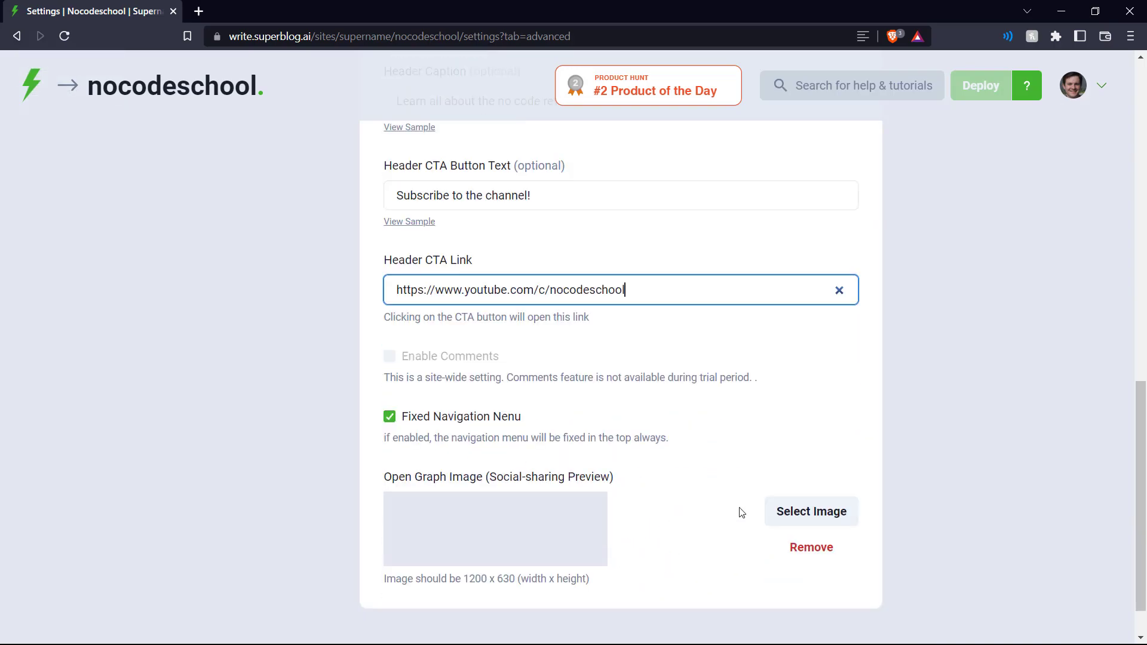
pyautogui.scroll(12, 740, 505)
# - Save the updated header and logo settings and deploy the site
pyautogui.click(861, 163)
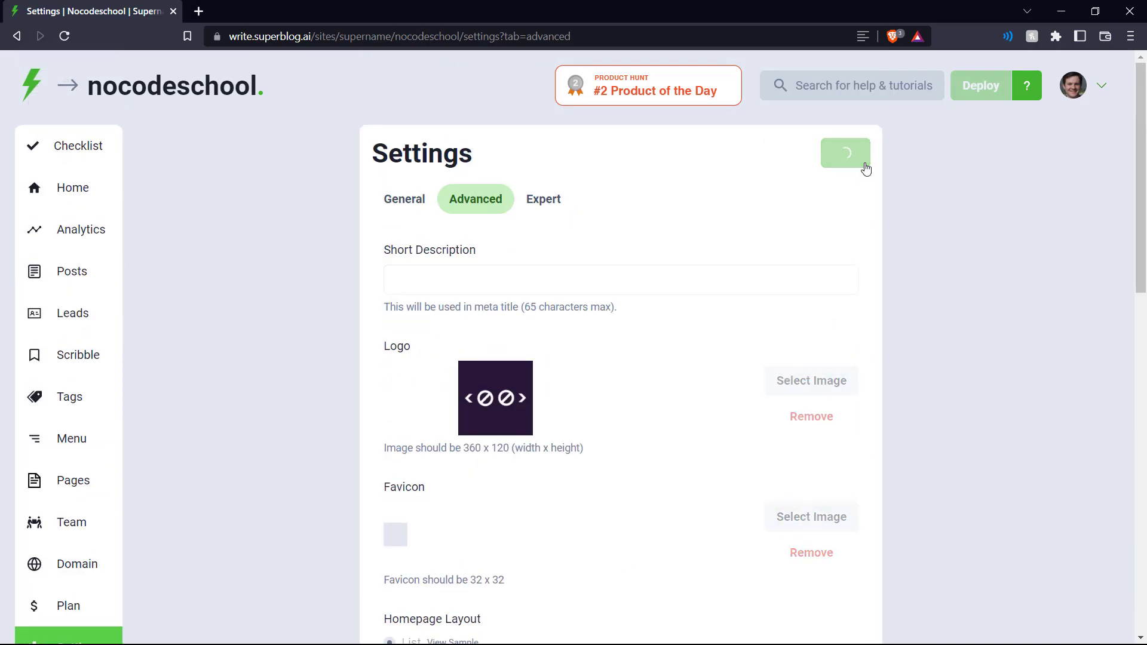
pyautogui.click(966, 89)
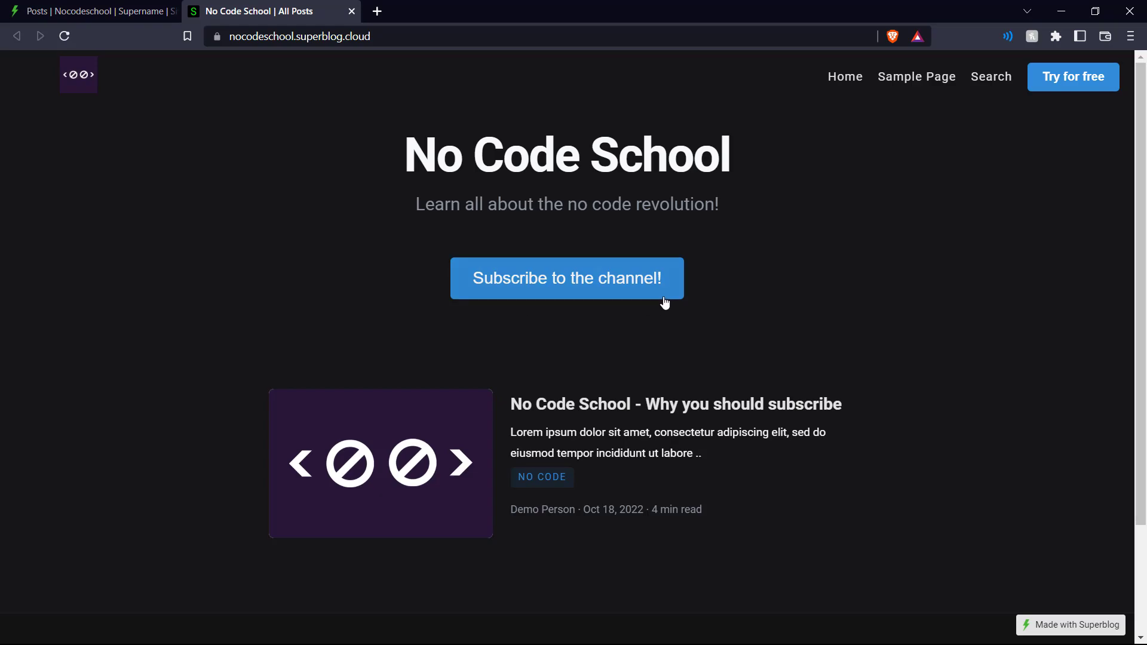
pyautogui.click(550, 429)
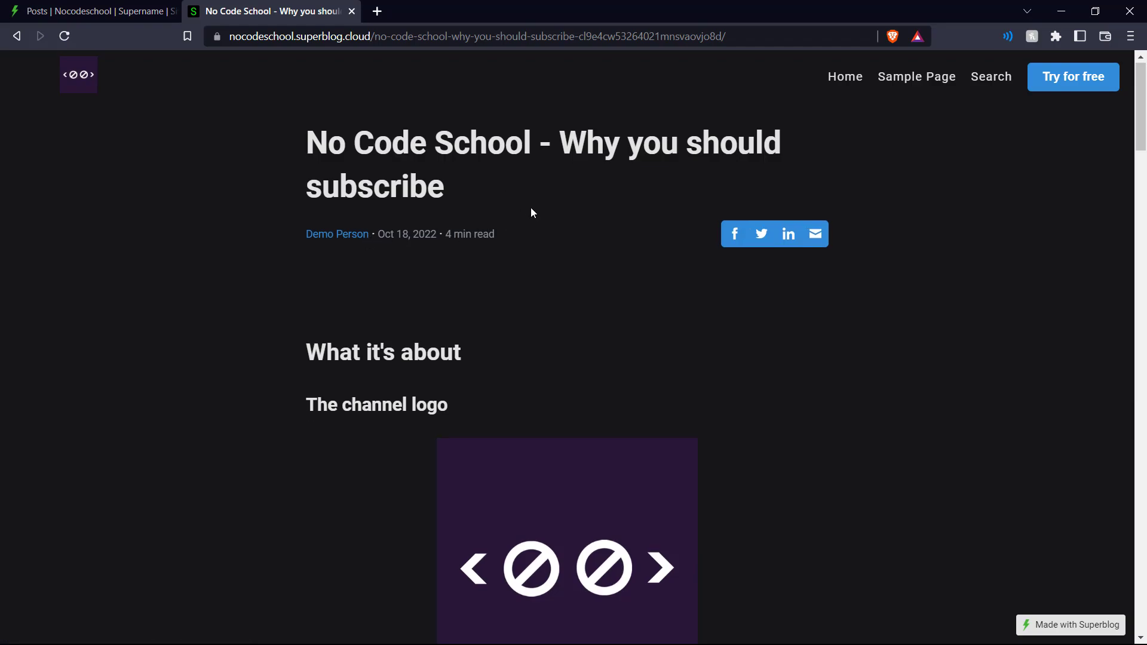
pyautogui.scroll(-5, 532, 203)
pyautogui.scroll(-20, 559, 211)
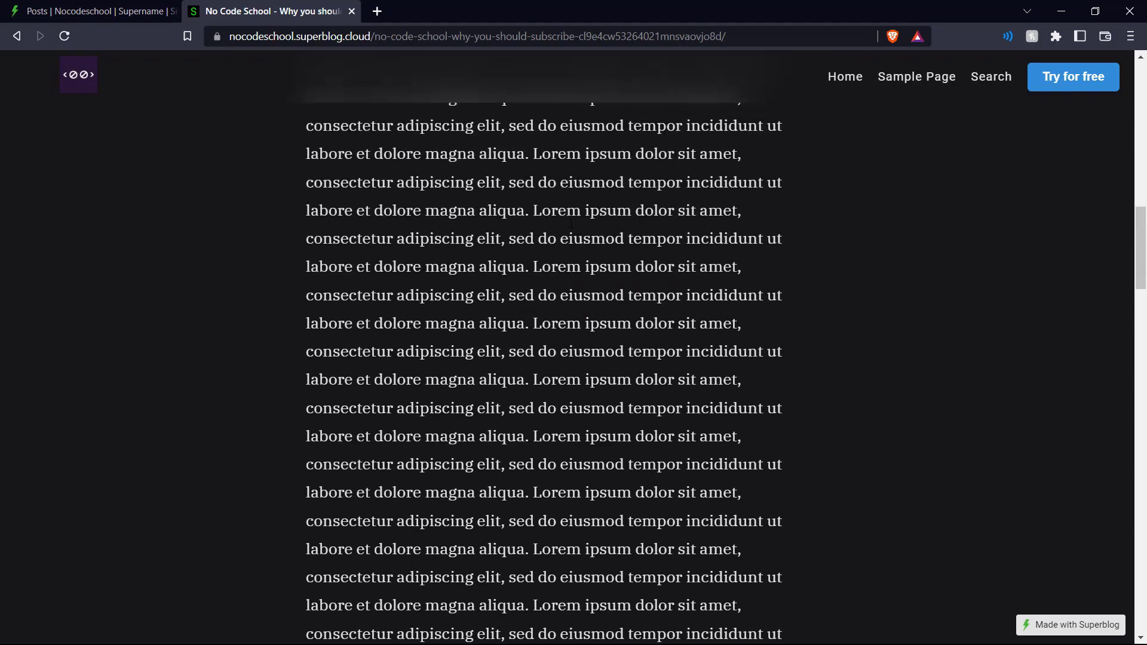
pyautogui.scroll(-8, 574, 222)
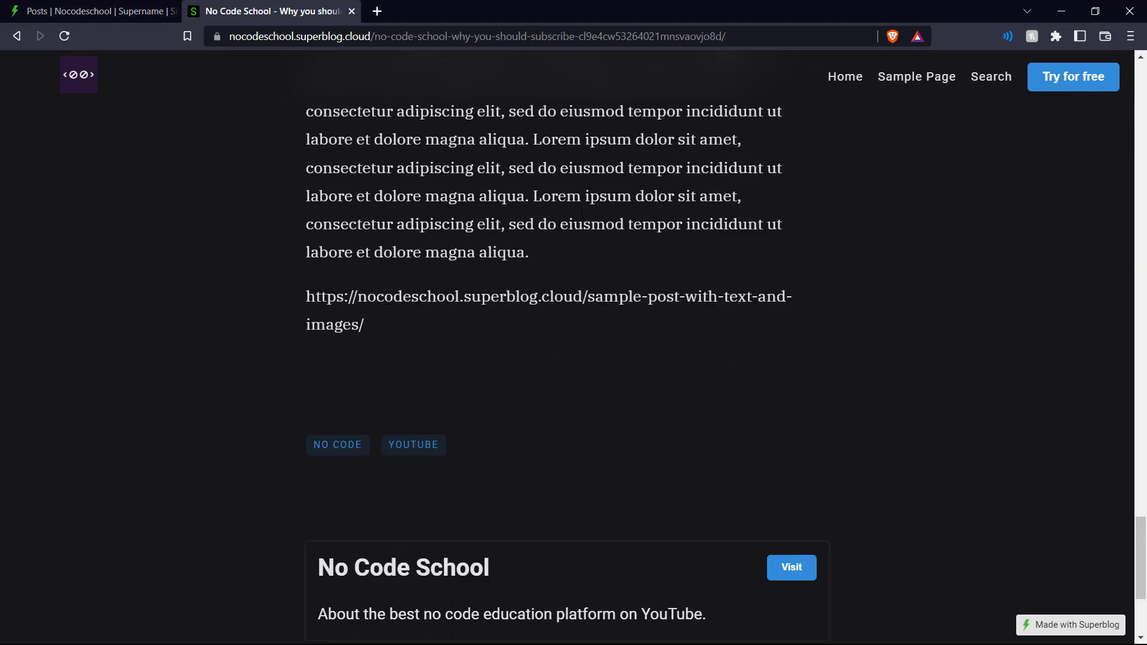
pyautogui.scroll(20, 771, 401)
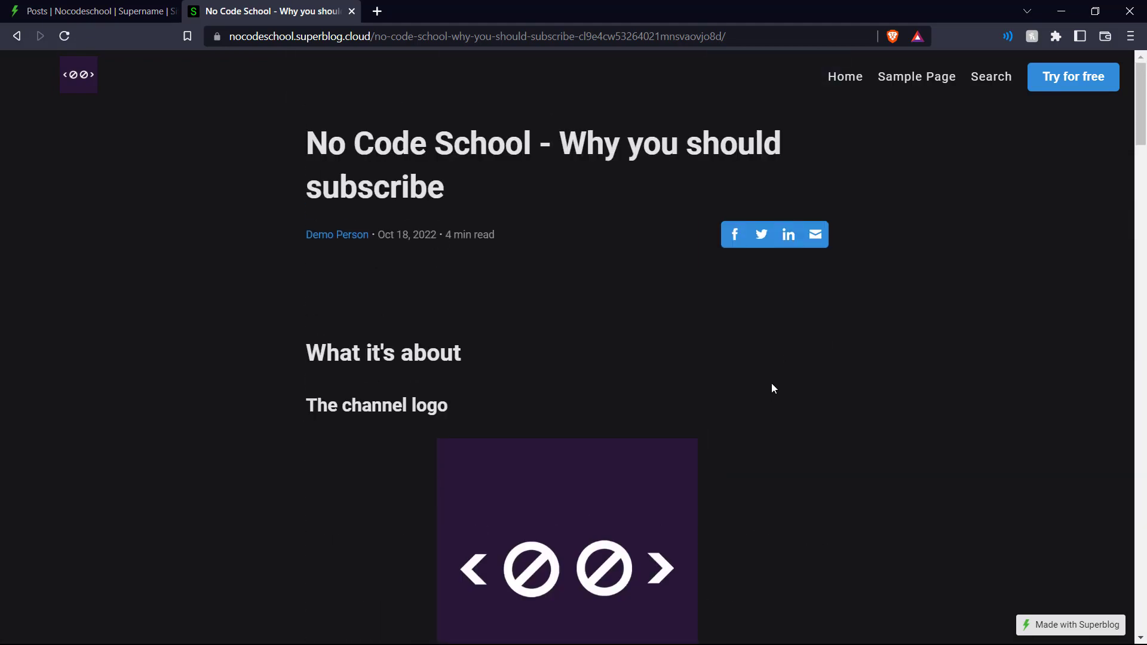
# - View the Sample Page on the live blog, then open it in the dashboard editor
pyautogui.click(863, 80)
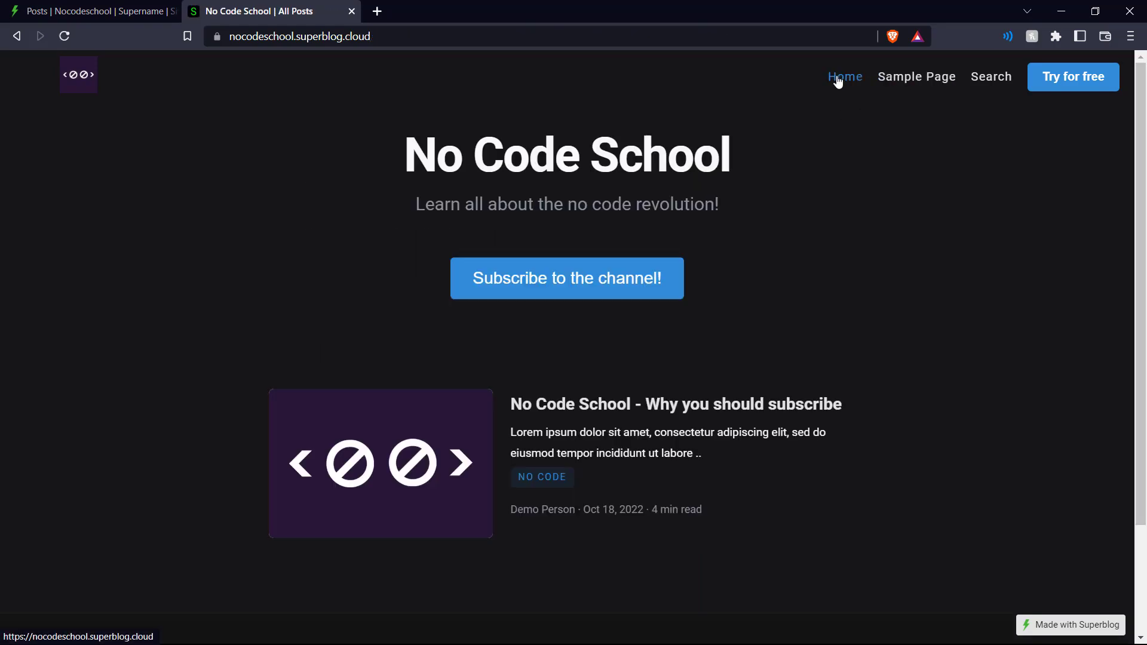
pyautogui.click(914, 84)
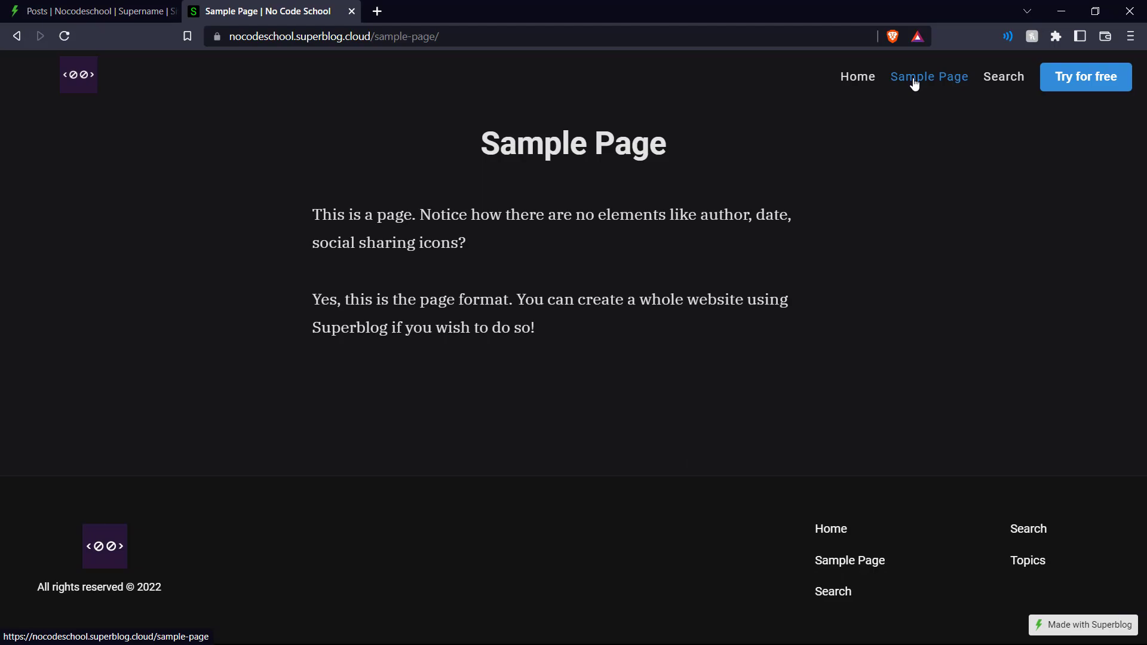
pyautogui.click(96, 11)
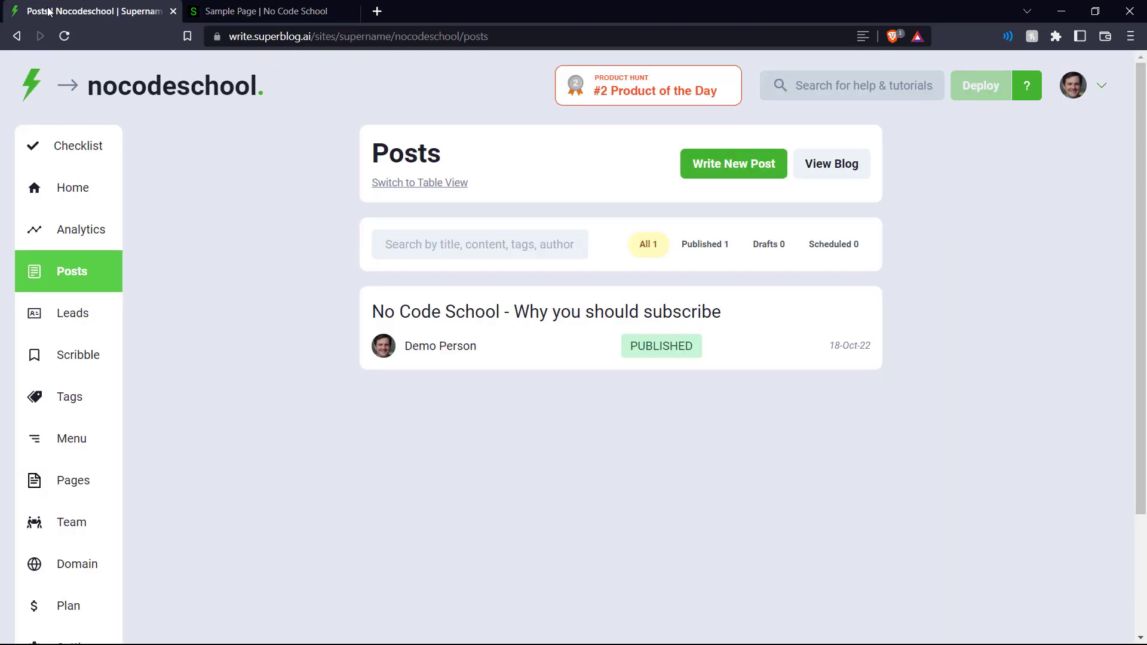
pyautogui.click(55, 484)
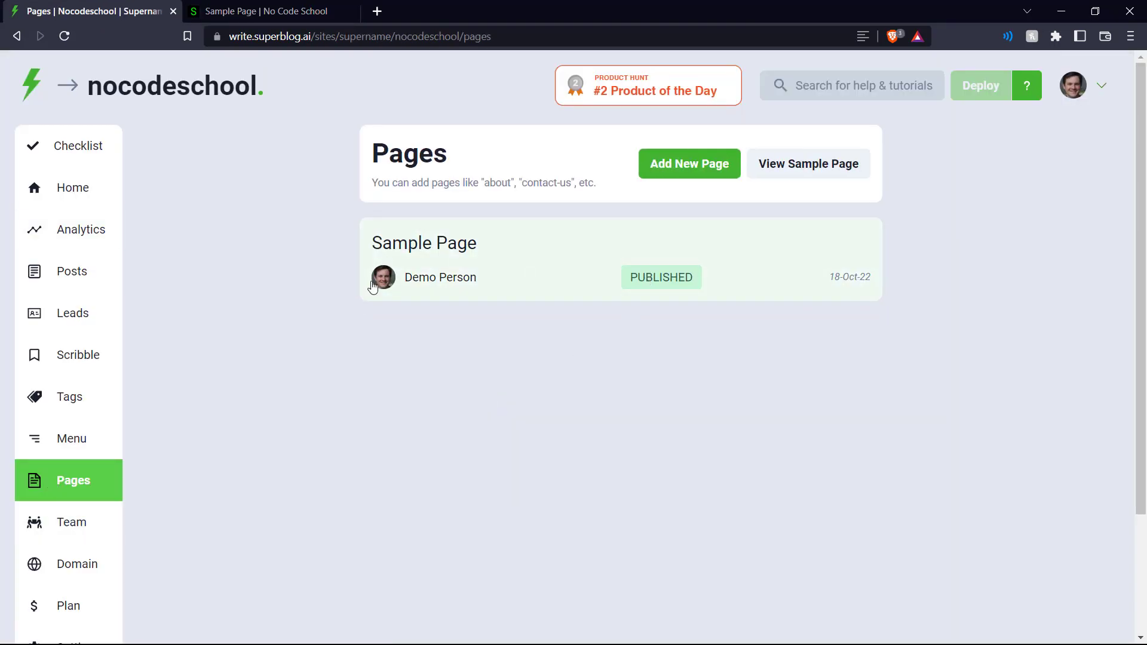
pyautogui.click(470, 244)
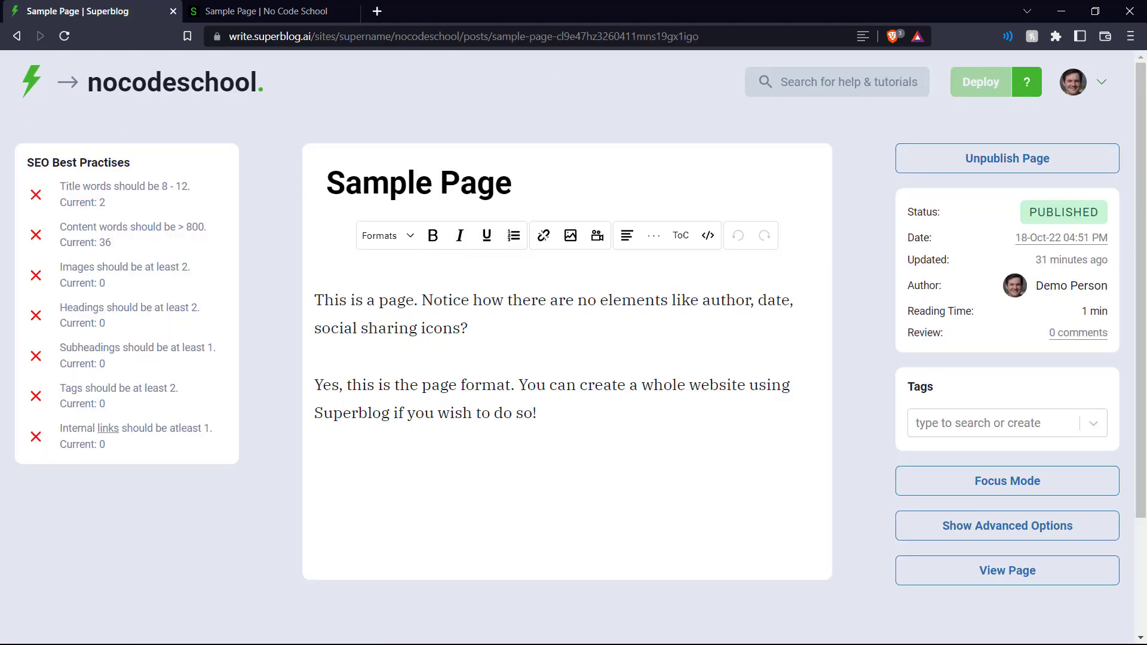
# - Return to the pages list and bring up the live blog's Search page
pyautogui.click(17, 35)
pyautogui.click(259, 5)
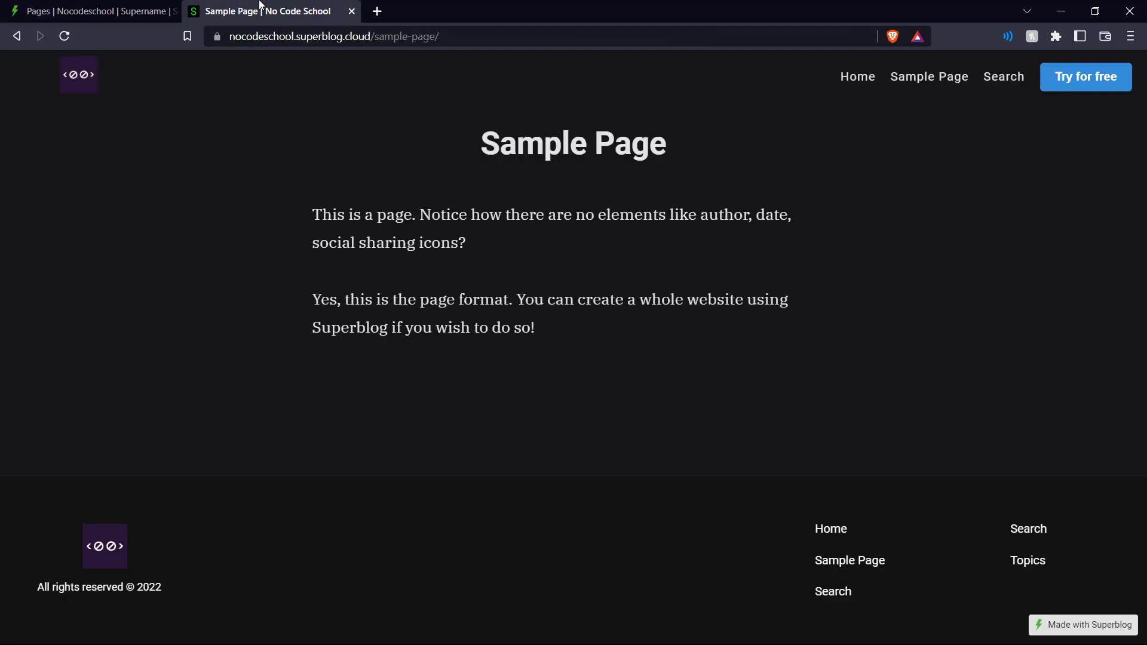
pyautogui.click(1014, 84)
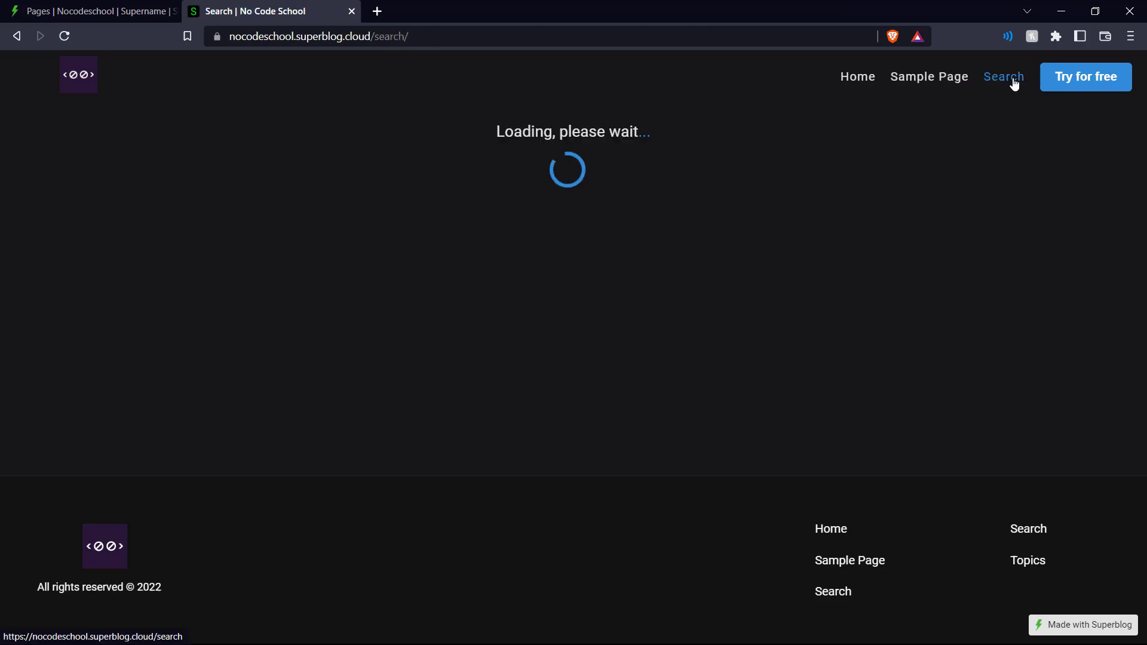
# - Return to the live blog's Home page, then close the 'No Code School | All Posts' tab
pyautogui.click(881, 78)
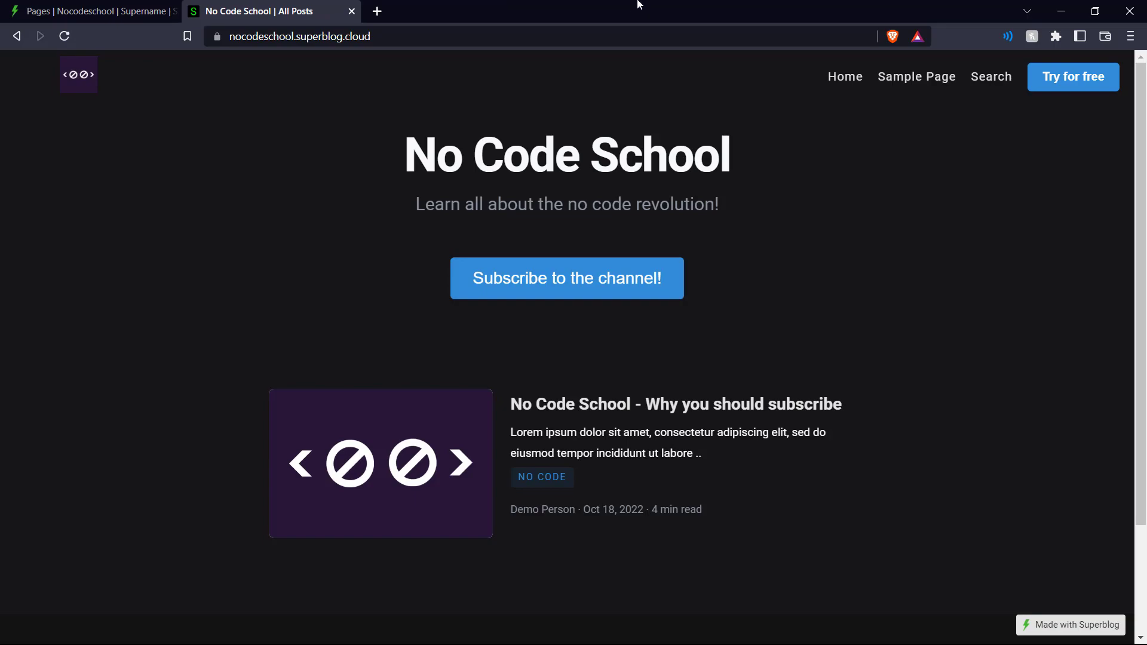
pyautogui.click(352, 11)
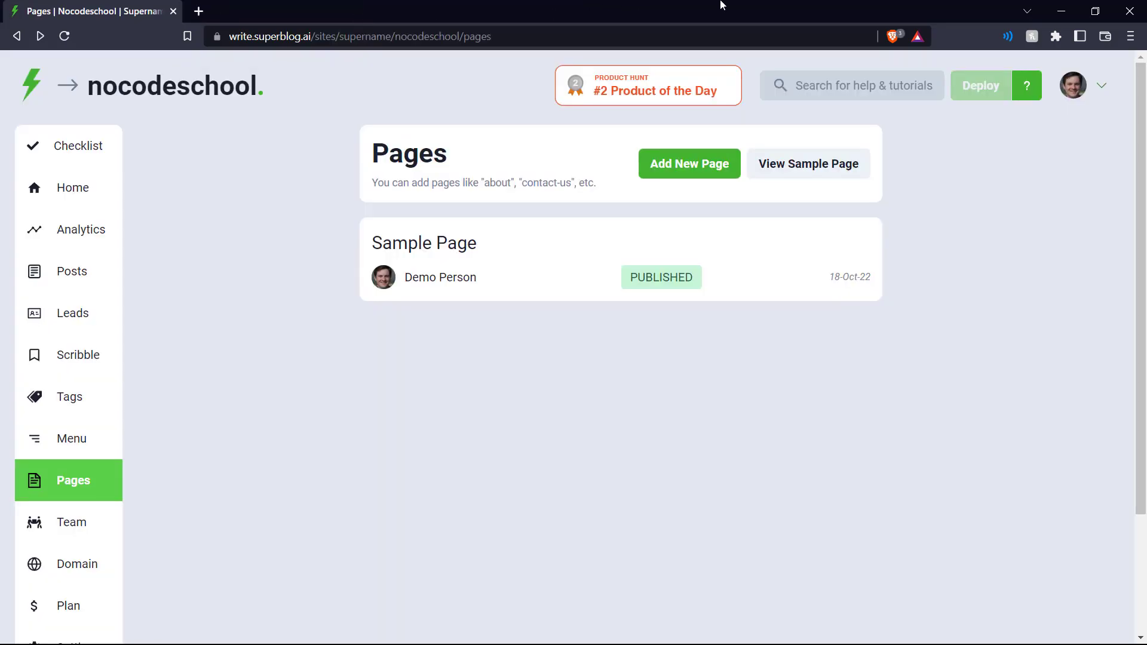